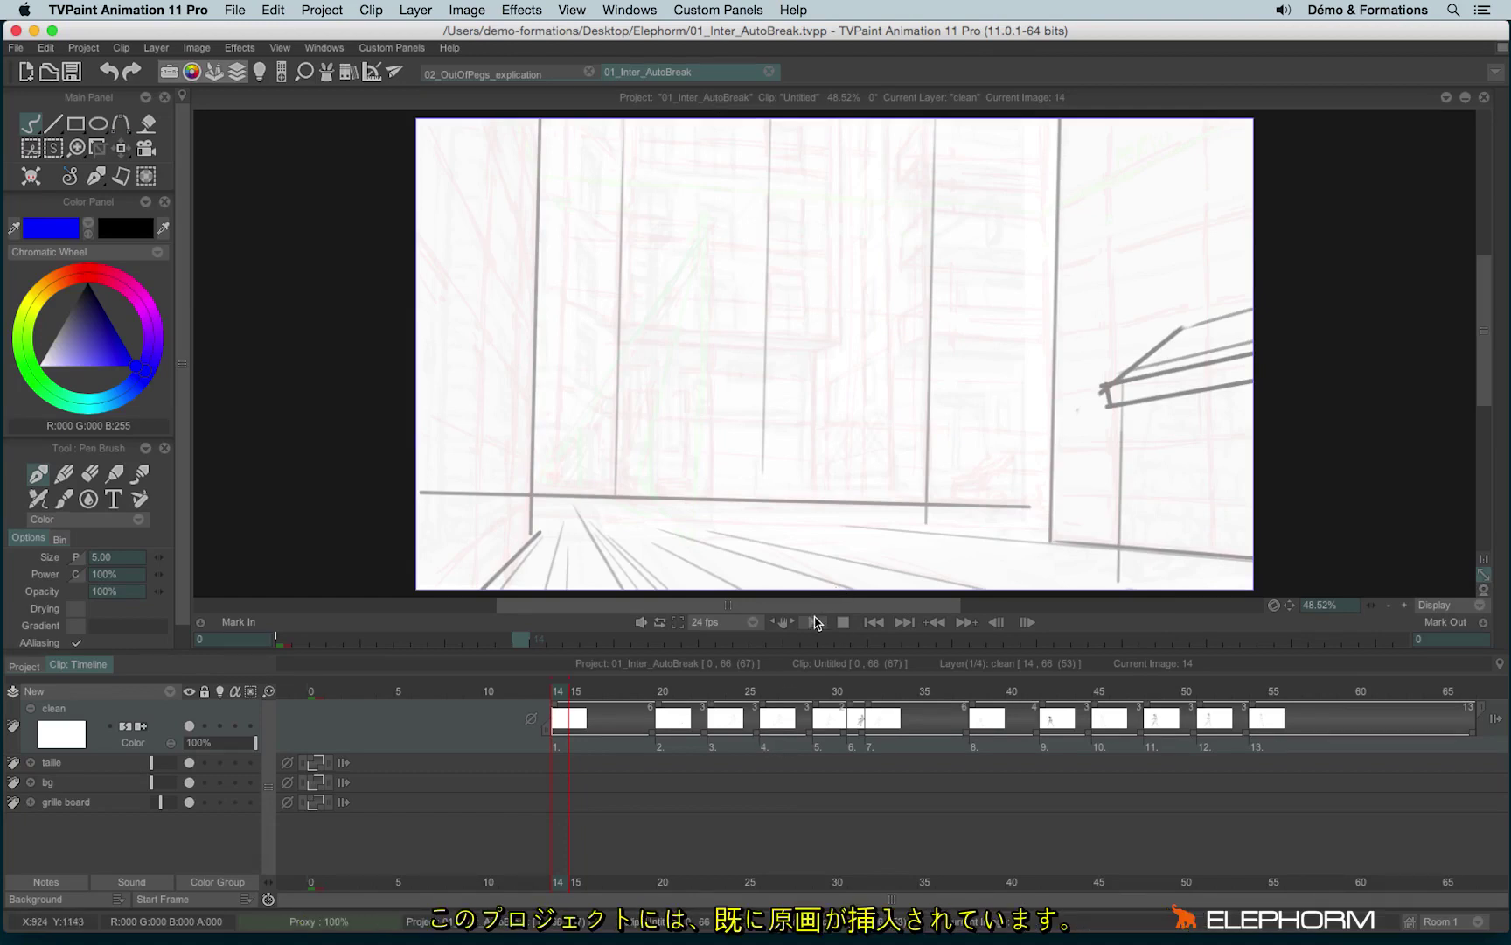
Play back the animation, stop it, and scrub back through the earlier drawings
left_click(814, 621)
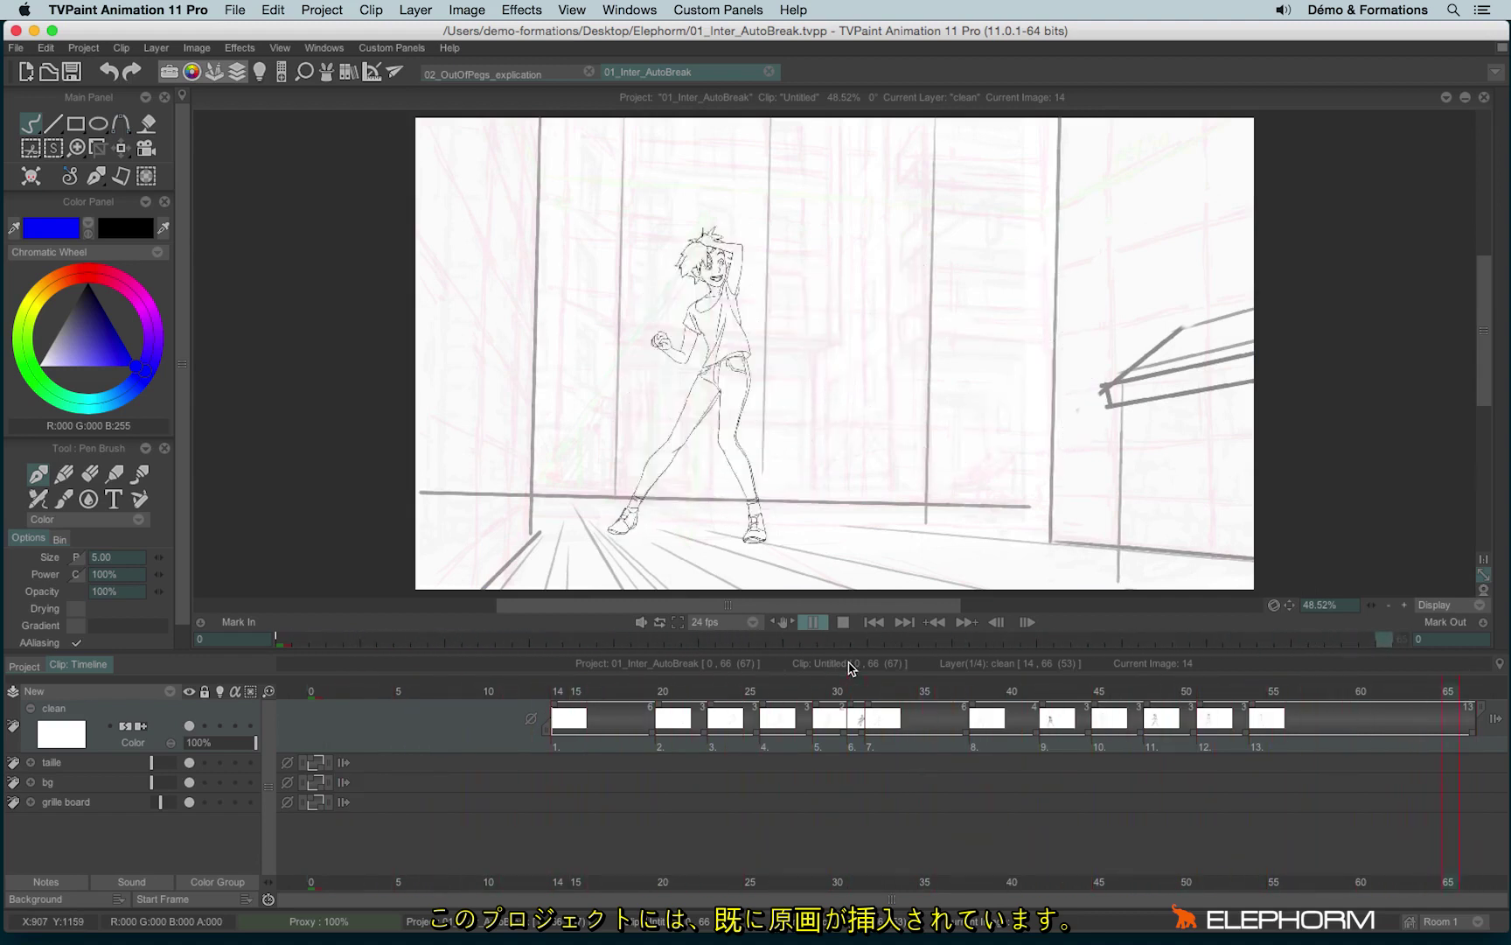
left_click(842, 623)
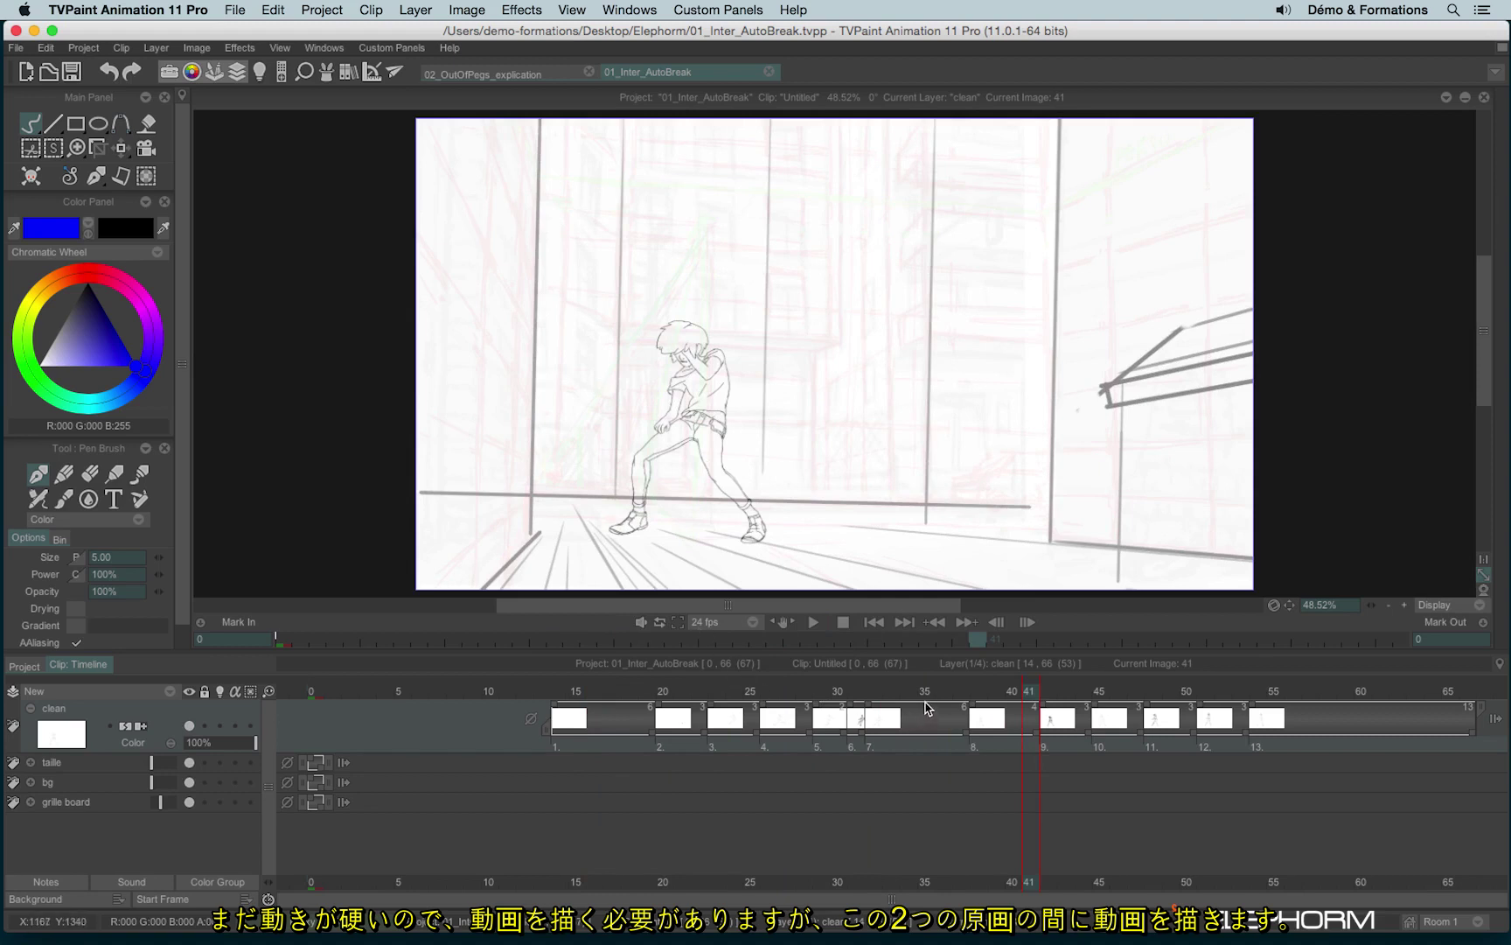
mouse_move(929, 703)
left_mouse_down()
mouse_move(732, 687)
mouse_move(976, 693)
mouse_move(932, 701)
left_mouse_up()
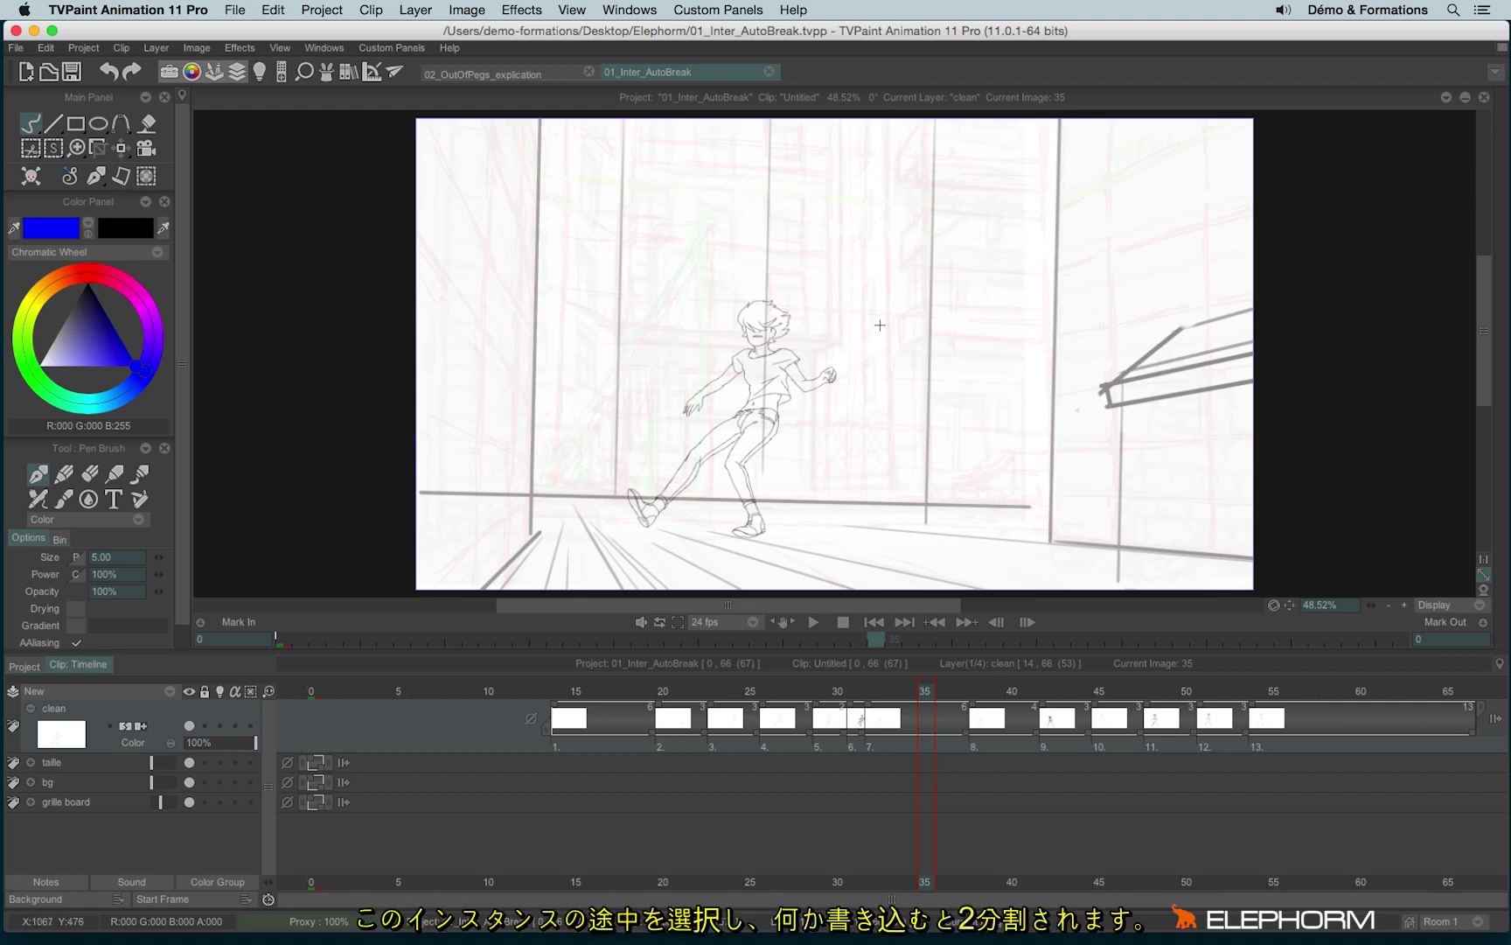
Draw test strokes, a loop and a scribble on the image, undoing each
left_click_drag(919, 248, 969, 330)
left_click_drag(983, 237, 859, 369)
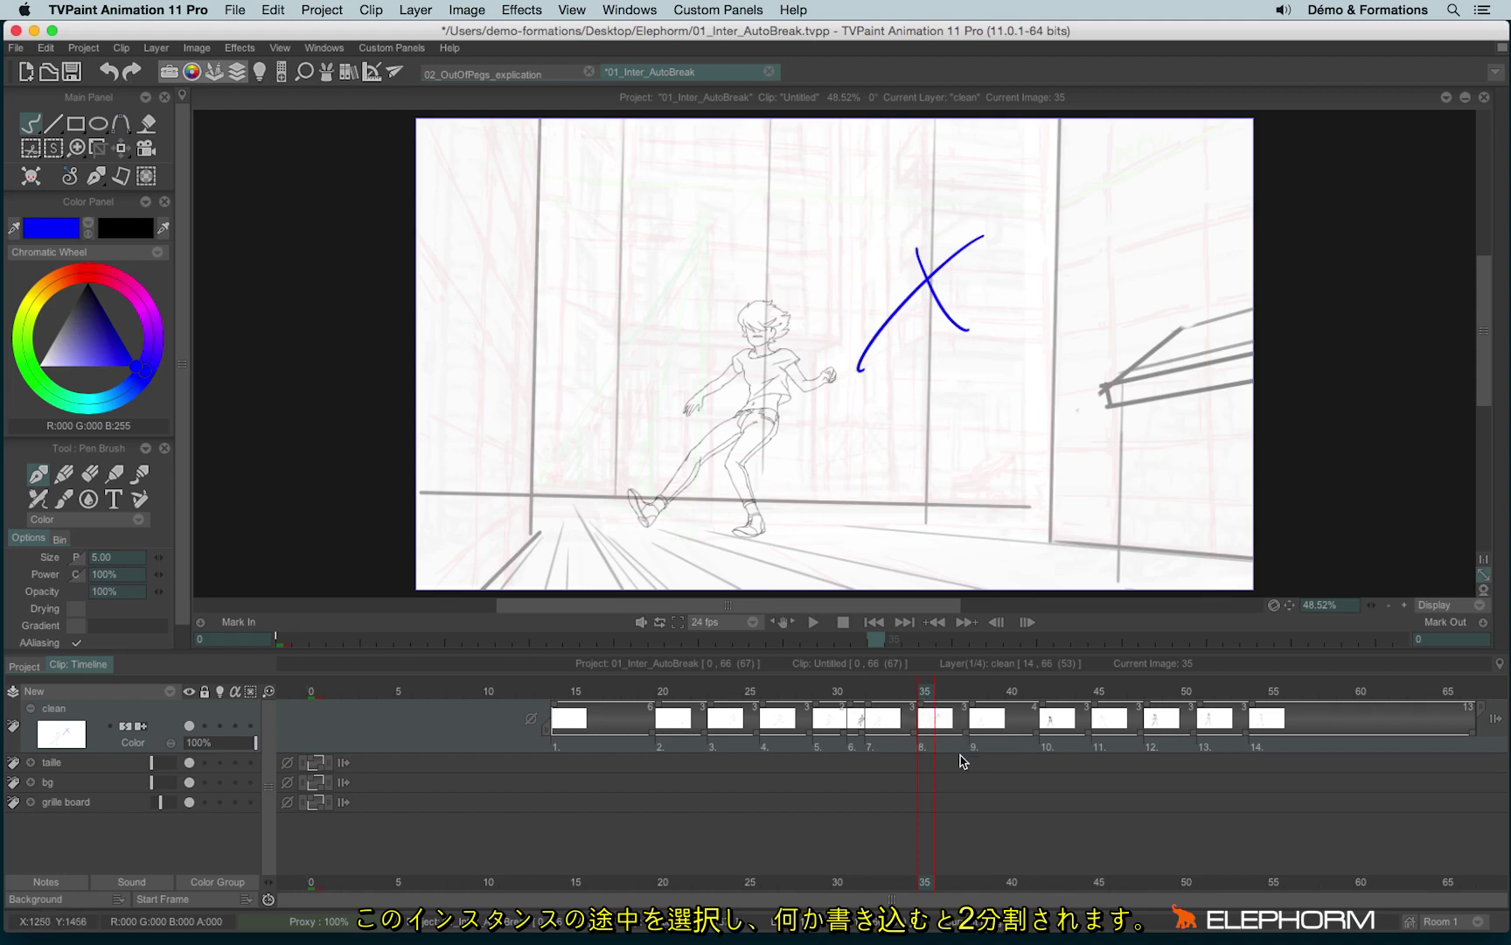
key("ctrl+z")
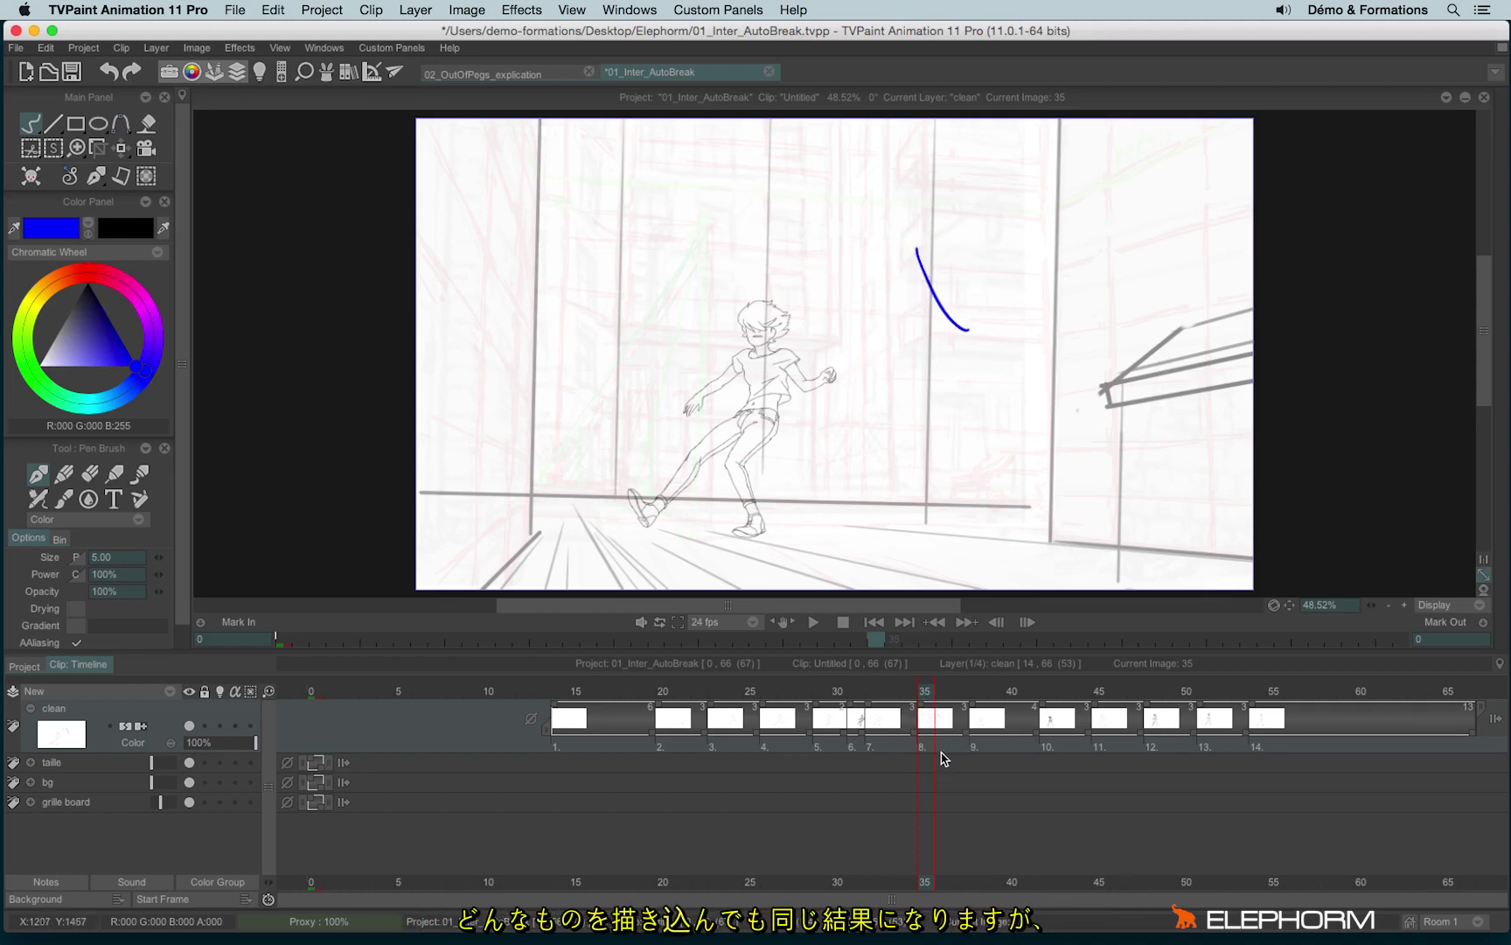
key("ctrl+z")
left_click_drag(978, 318, 921, 428)
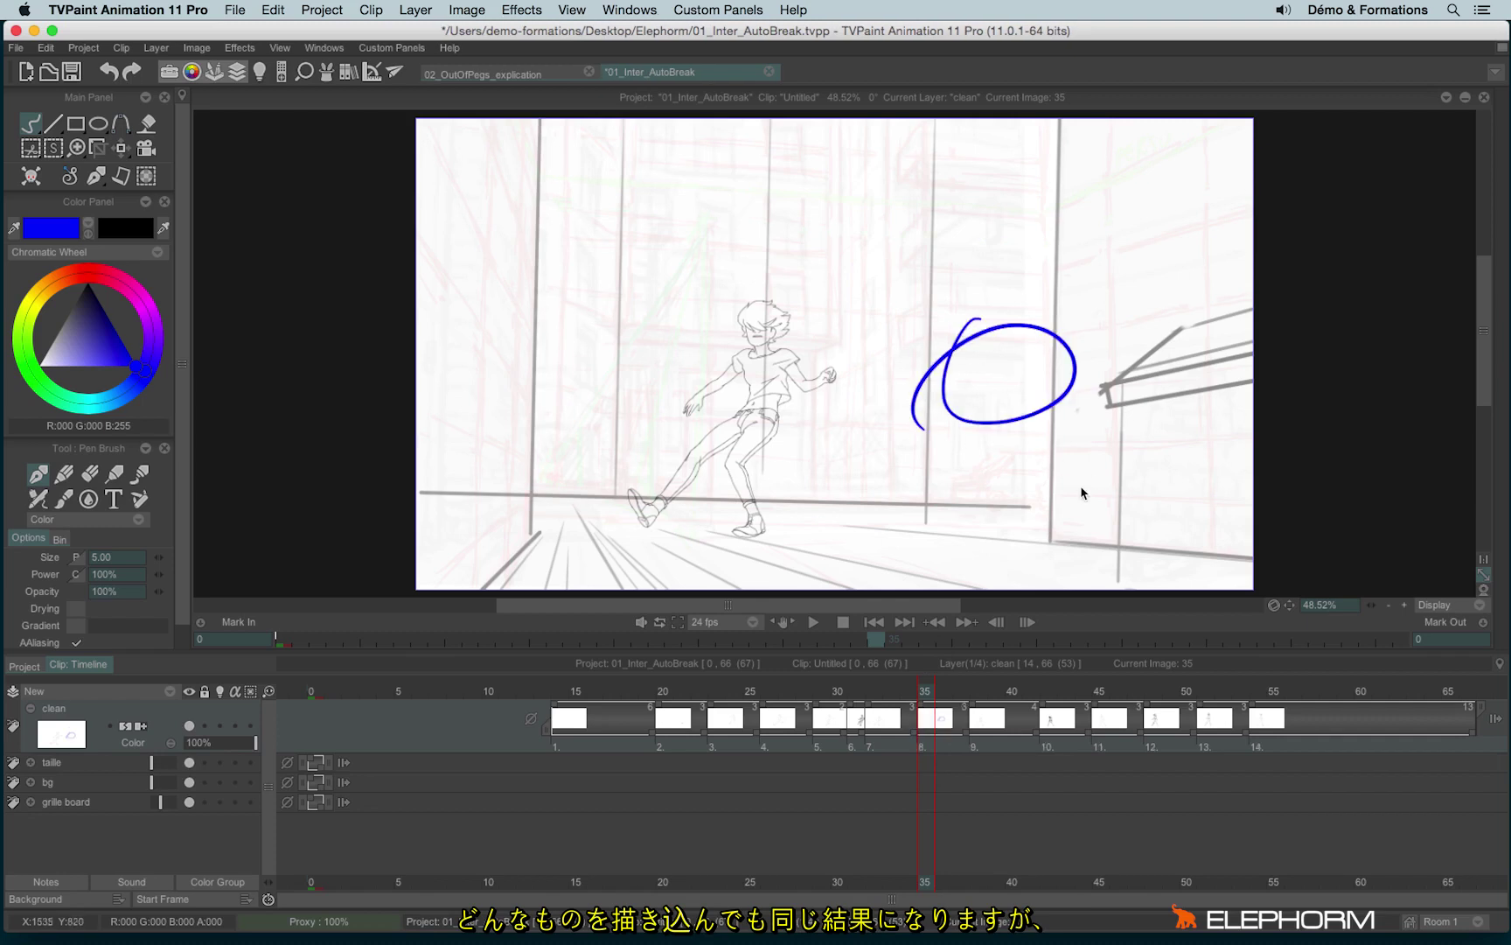
key("ctrl+z")
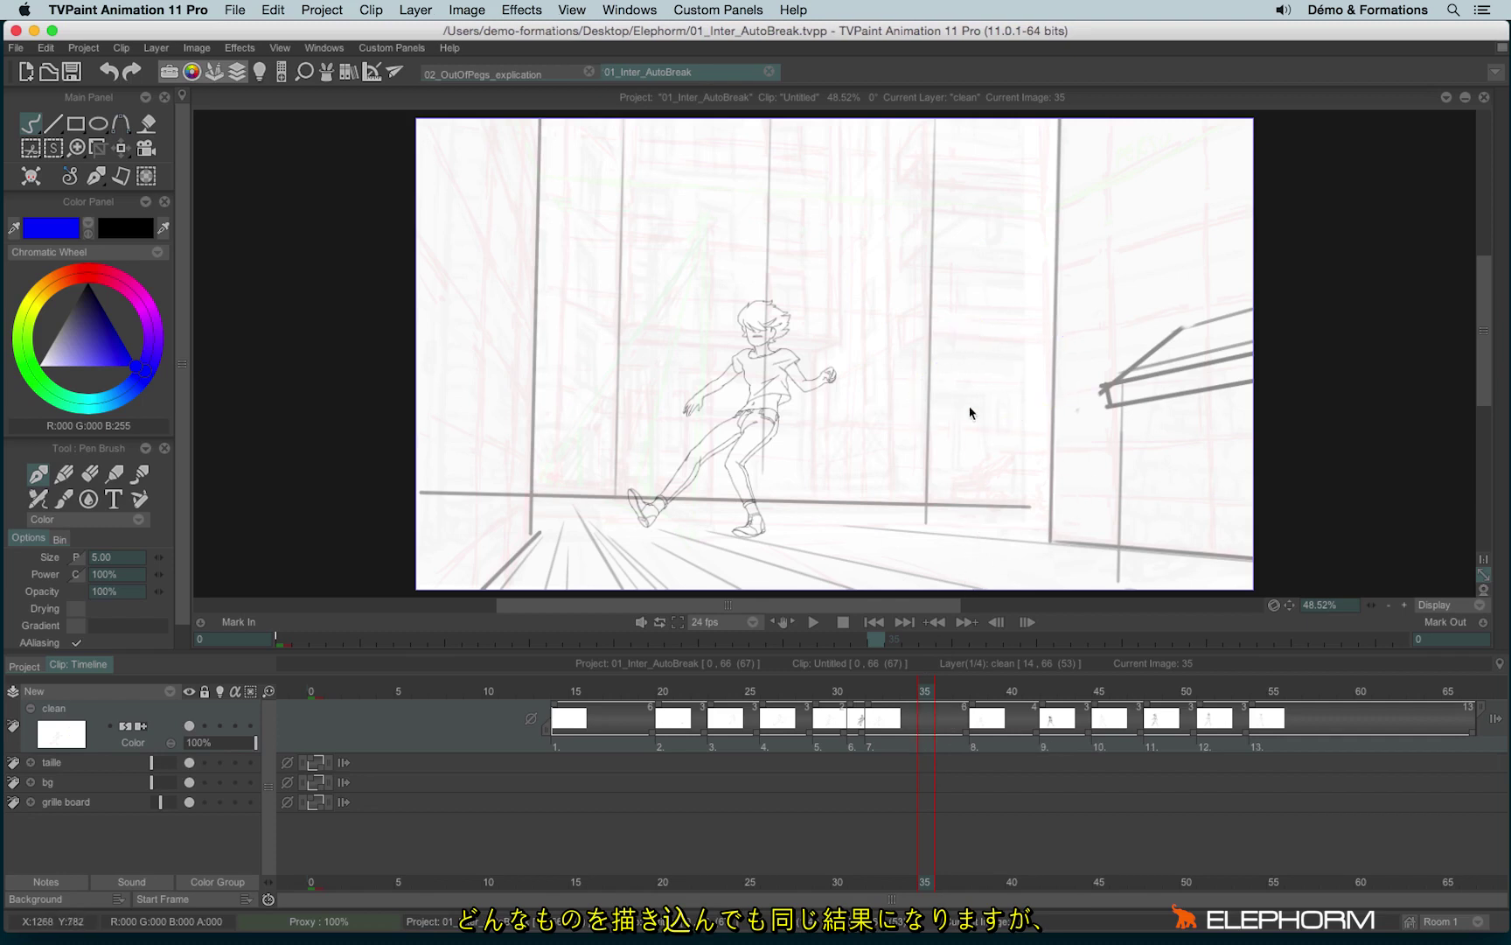
mouse_move(959, 302)
left_mouse_down()
mouse_move(949, 413)
mouse_move(1063, 390)
left_mouse_up()
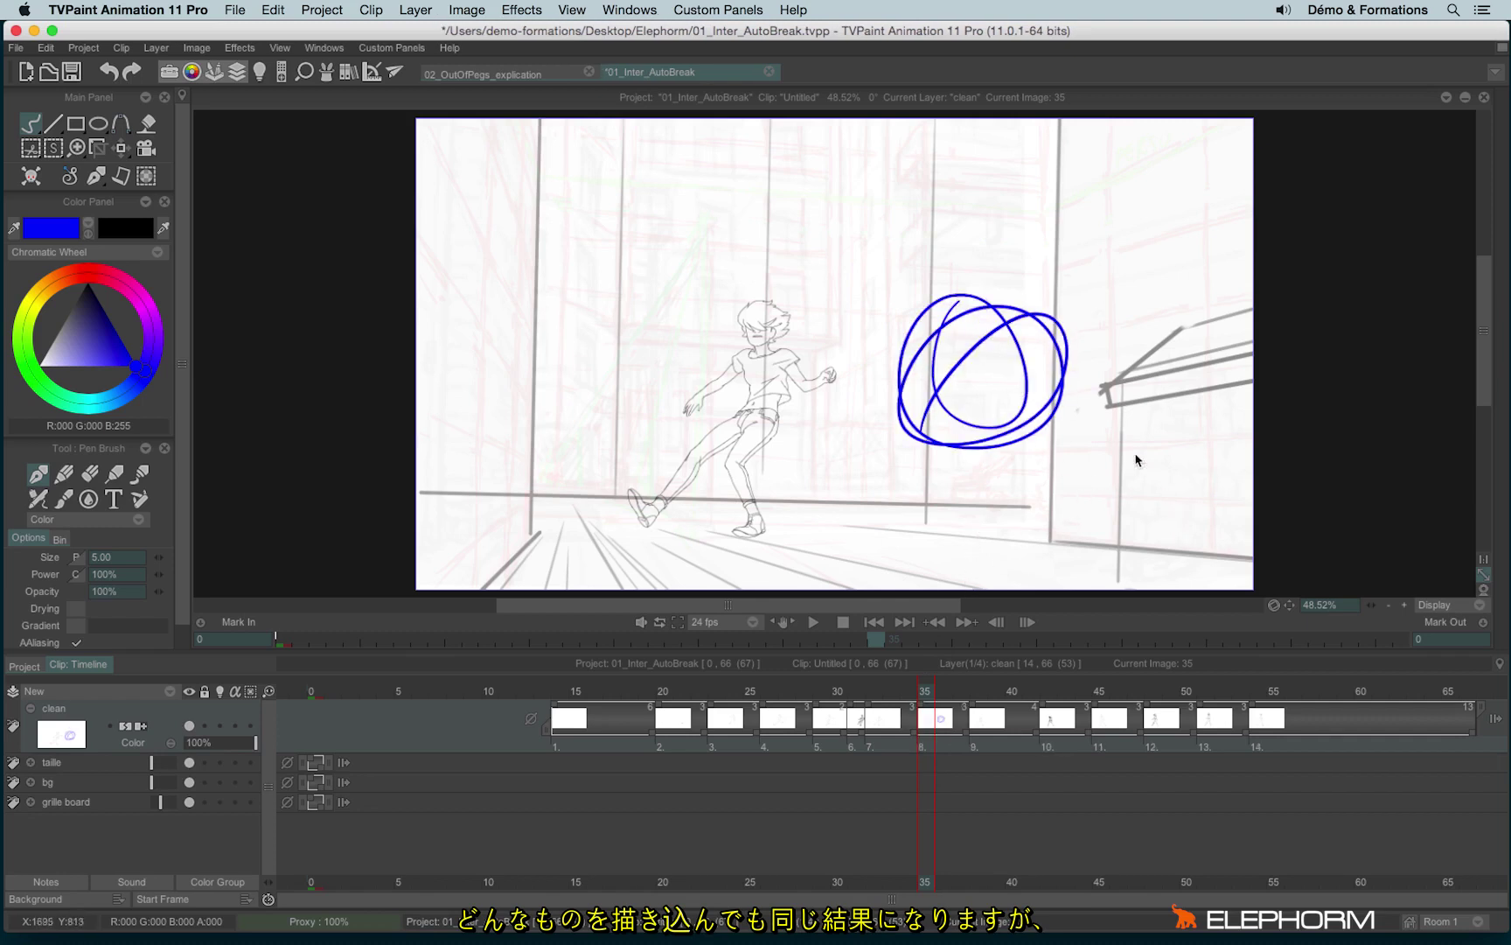
key("ctrl+z")
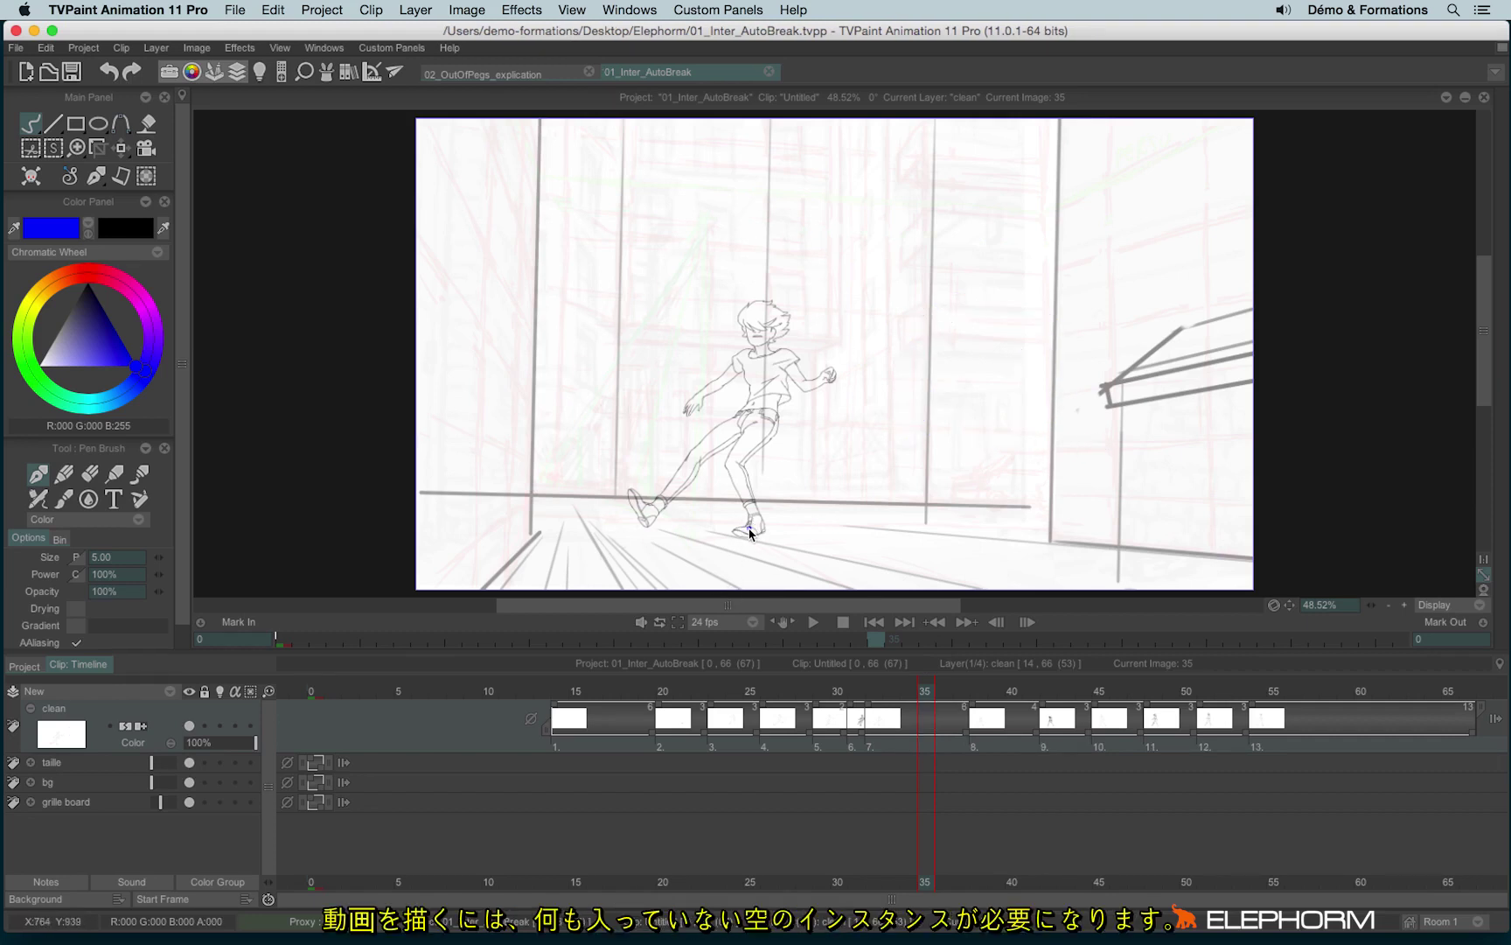
Flip between neighbouring key drawings, then settle on image 35
key("Right")
key("Right")
key("Right")
key("Left")
key("Right")
key("Left")
key("Right")
key("Left")
key("Right")
key("Left")
key("Right")
key("Left")
key("Right")
key("Left")
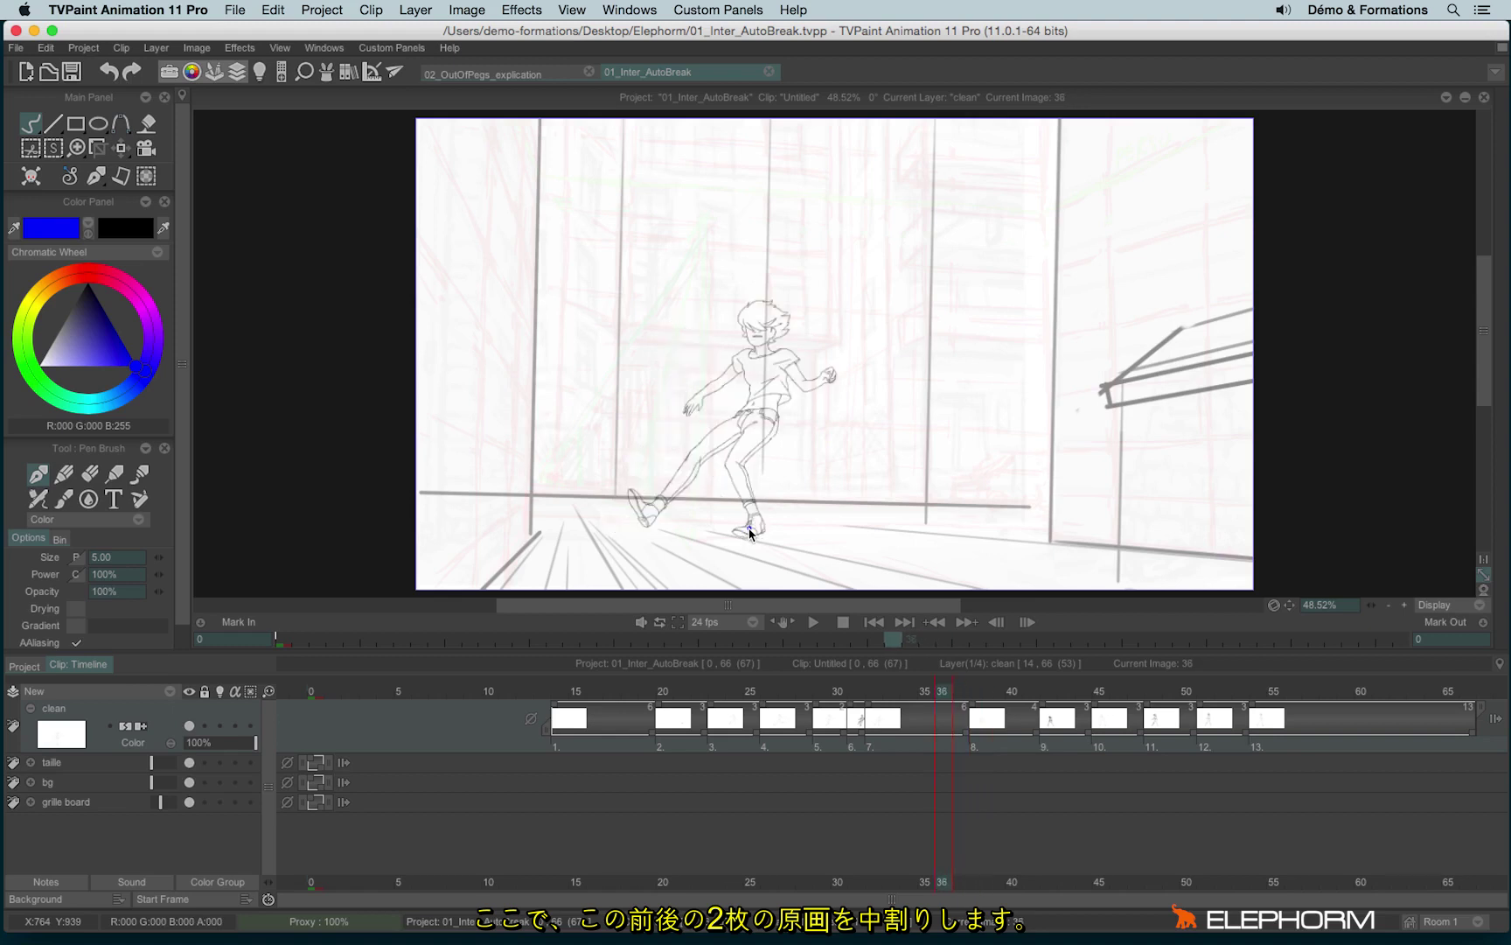
key("Left")
key("Left")
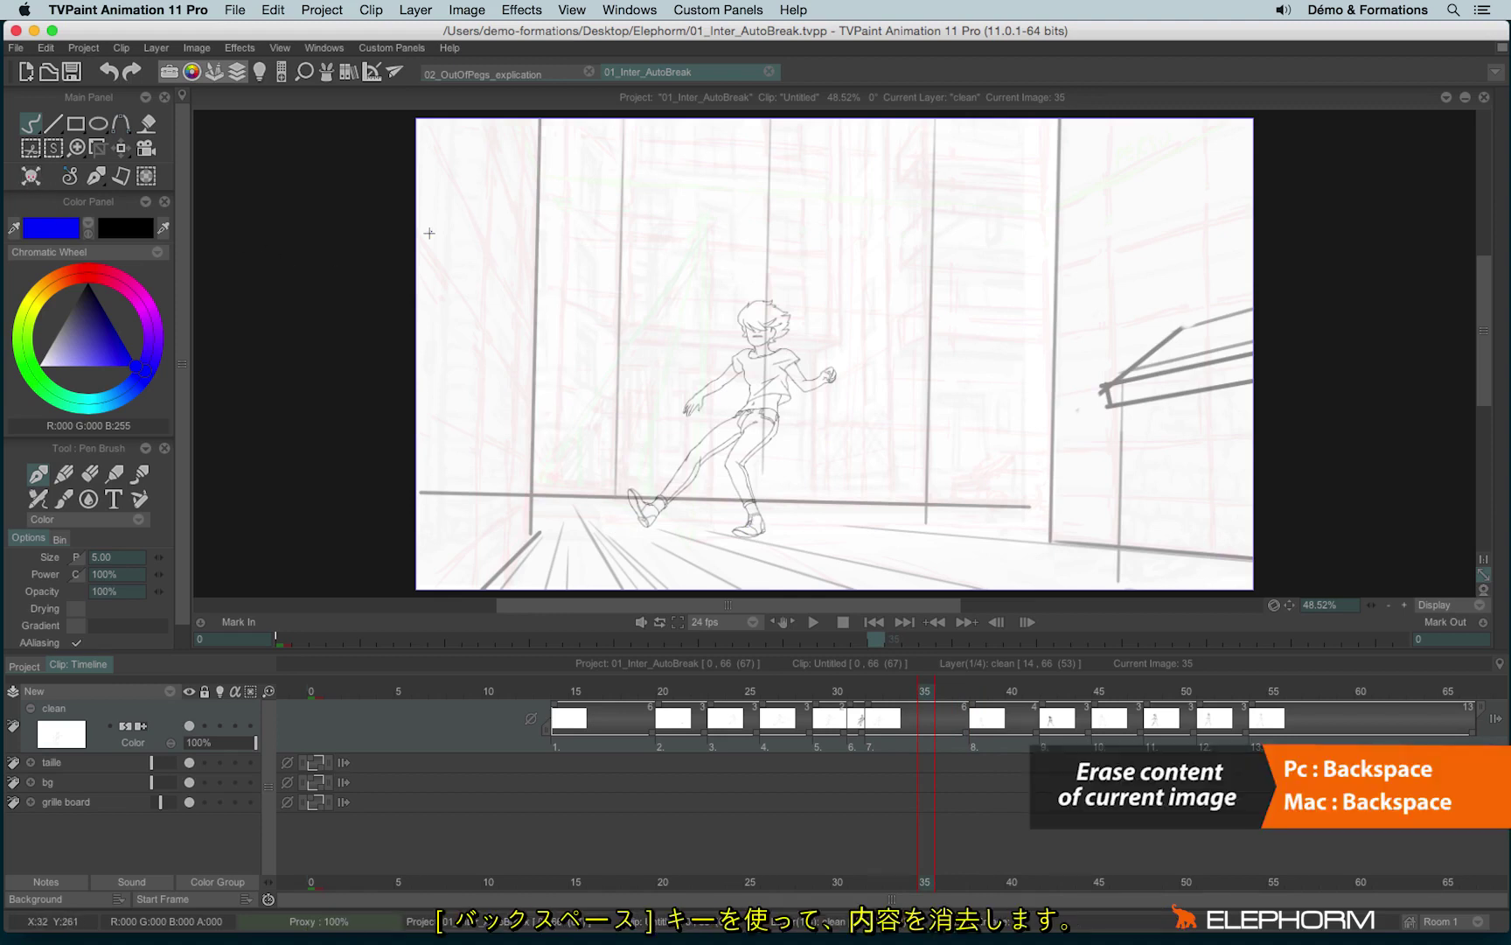
Erase image 35's drawing and compare the blank with image 38
key("BackSpace")
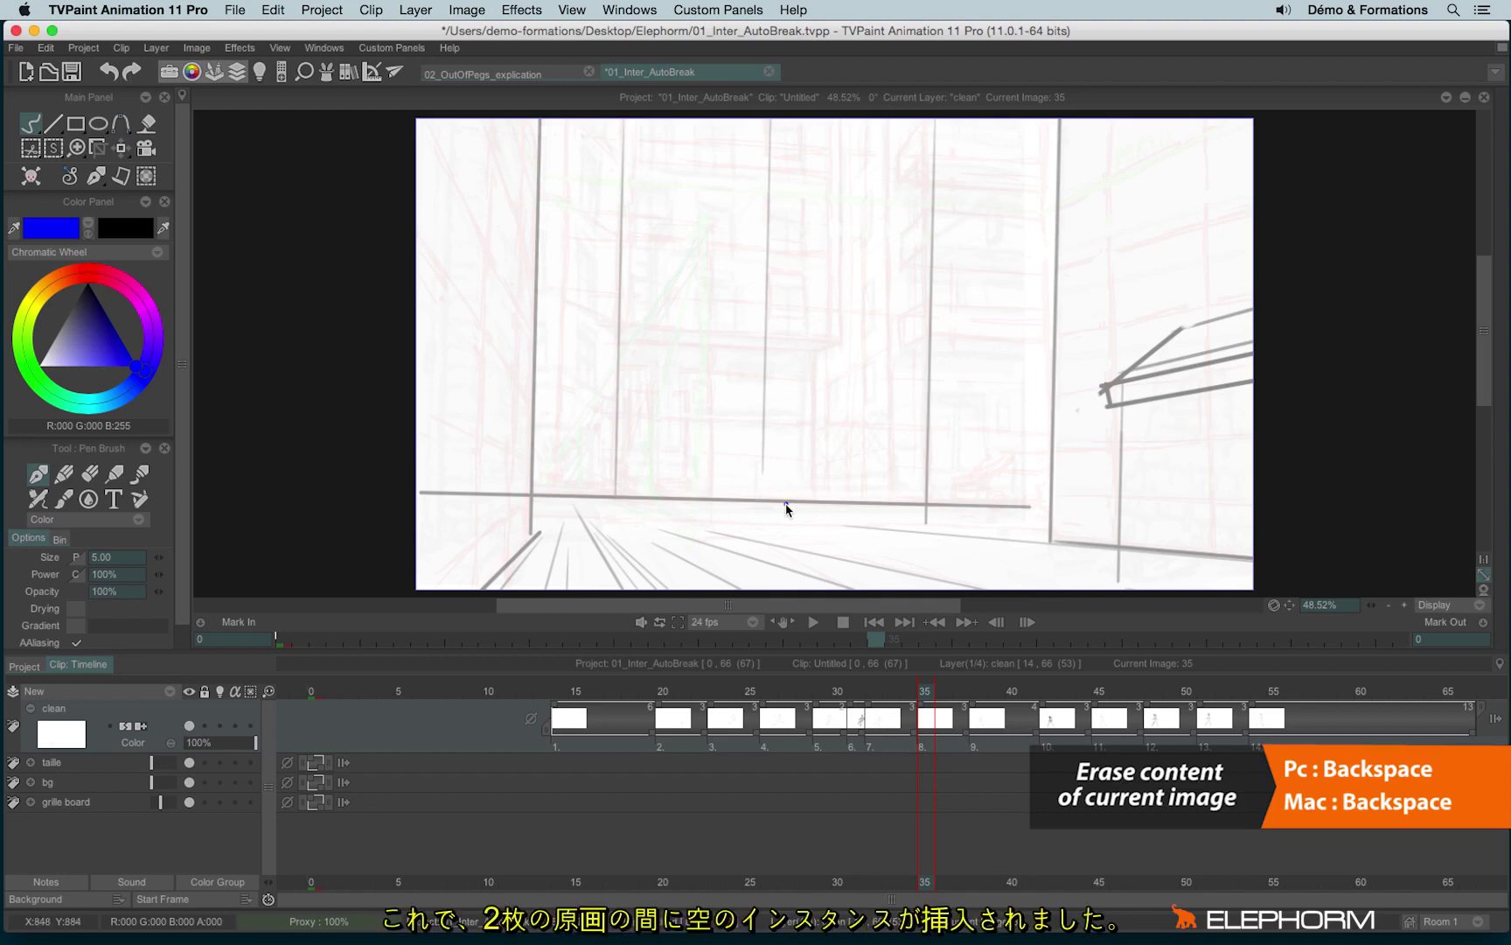
key("Left")
key("Right")
key("Right")
key("Right")
key("Right")
key("Left")
key("Left")
key("Right")
key("Right")
key("Left")
key("Left")
key("Right")
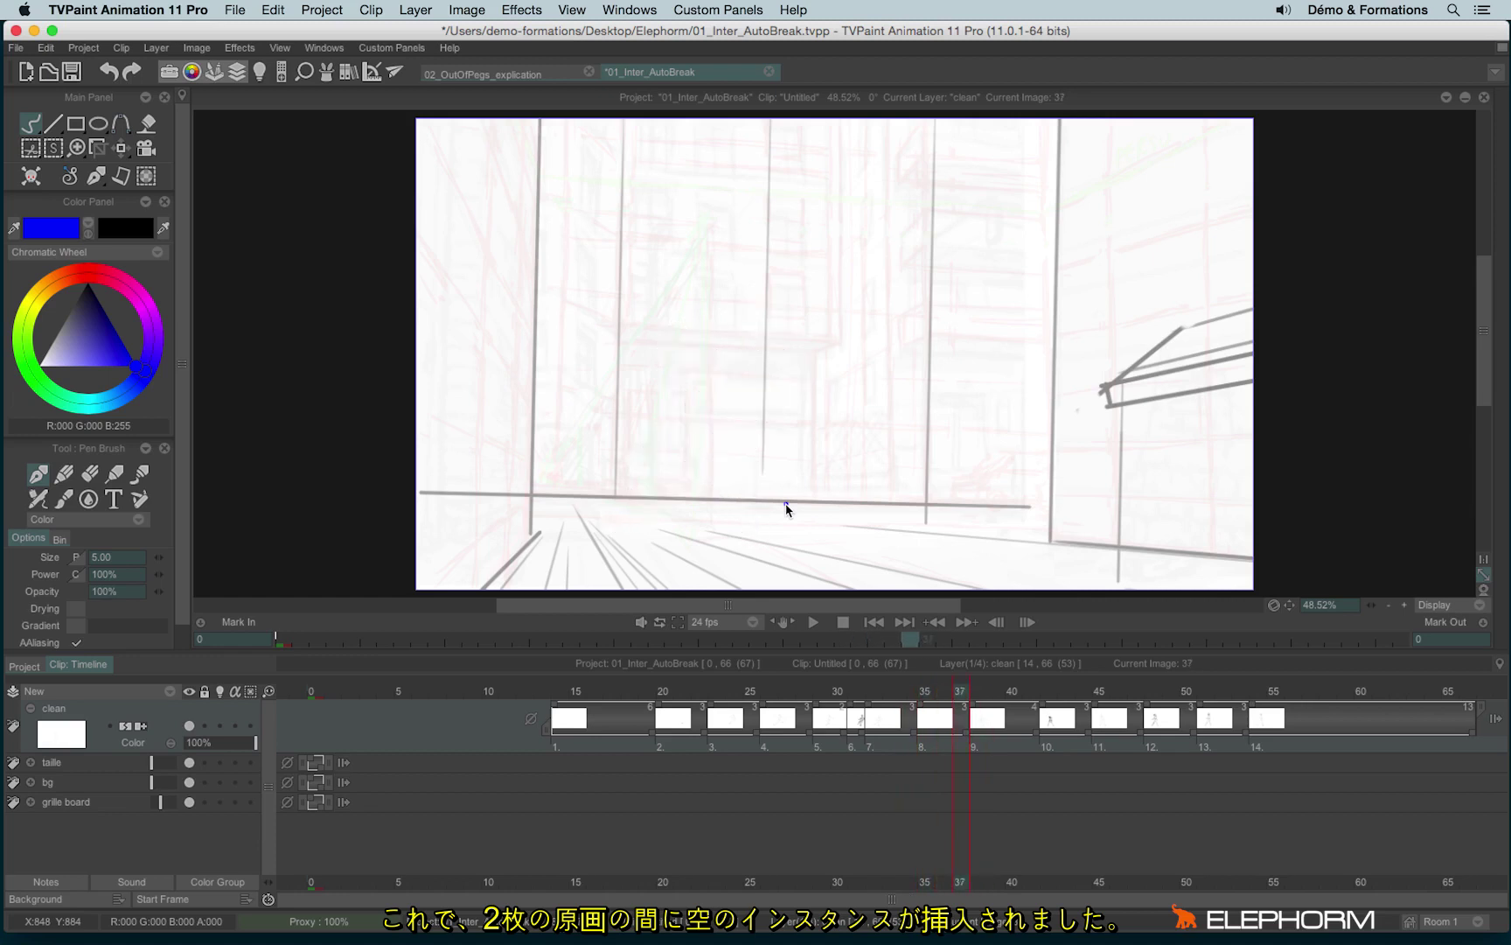
key("Left")
key("Left")
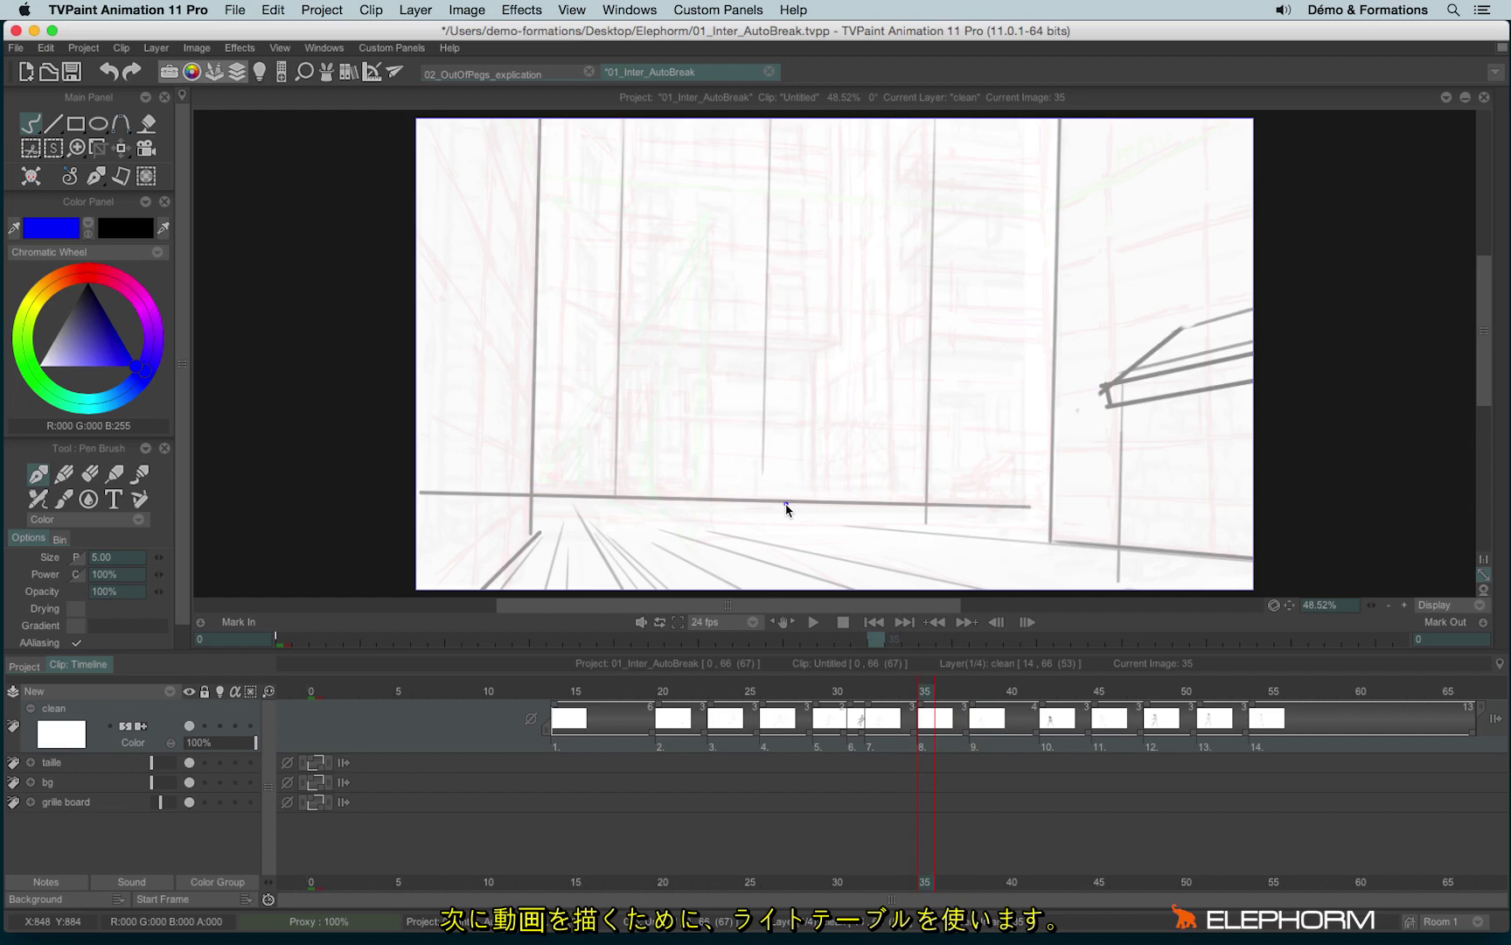
Enable the clean layer's light table and check the ghosts on images 38 and 35
left_click(220, 726)
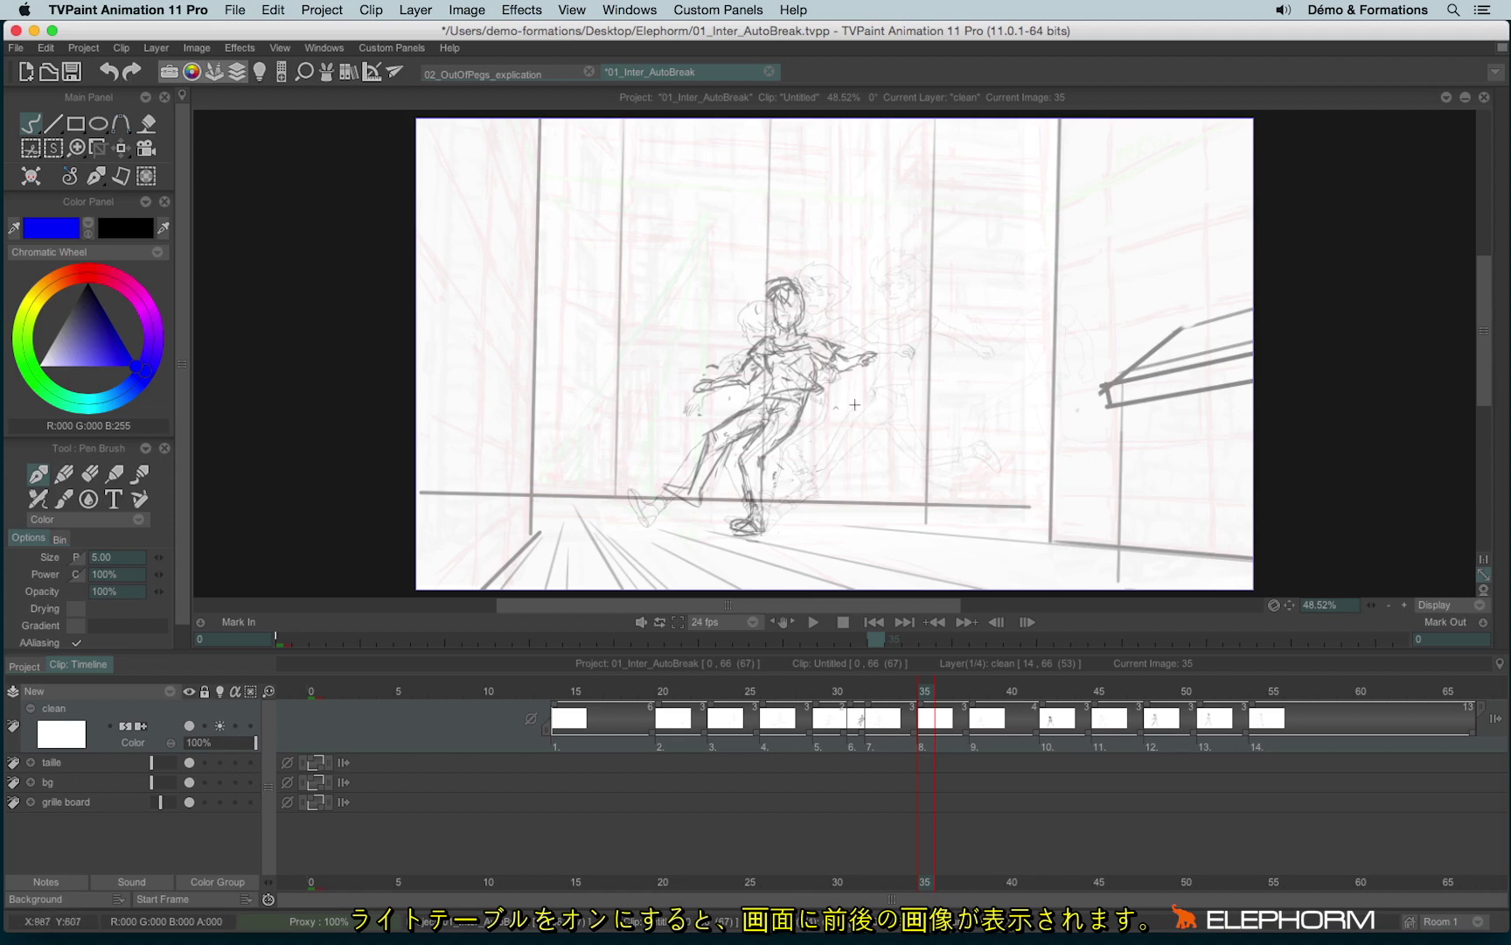
key("Right")
key("Right")
key("Right")
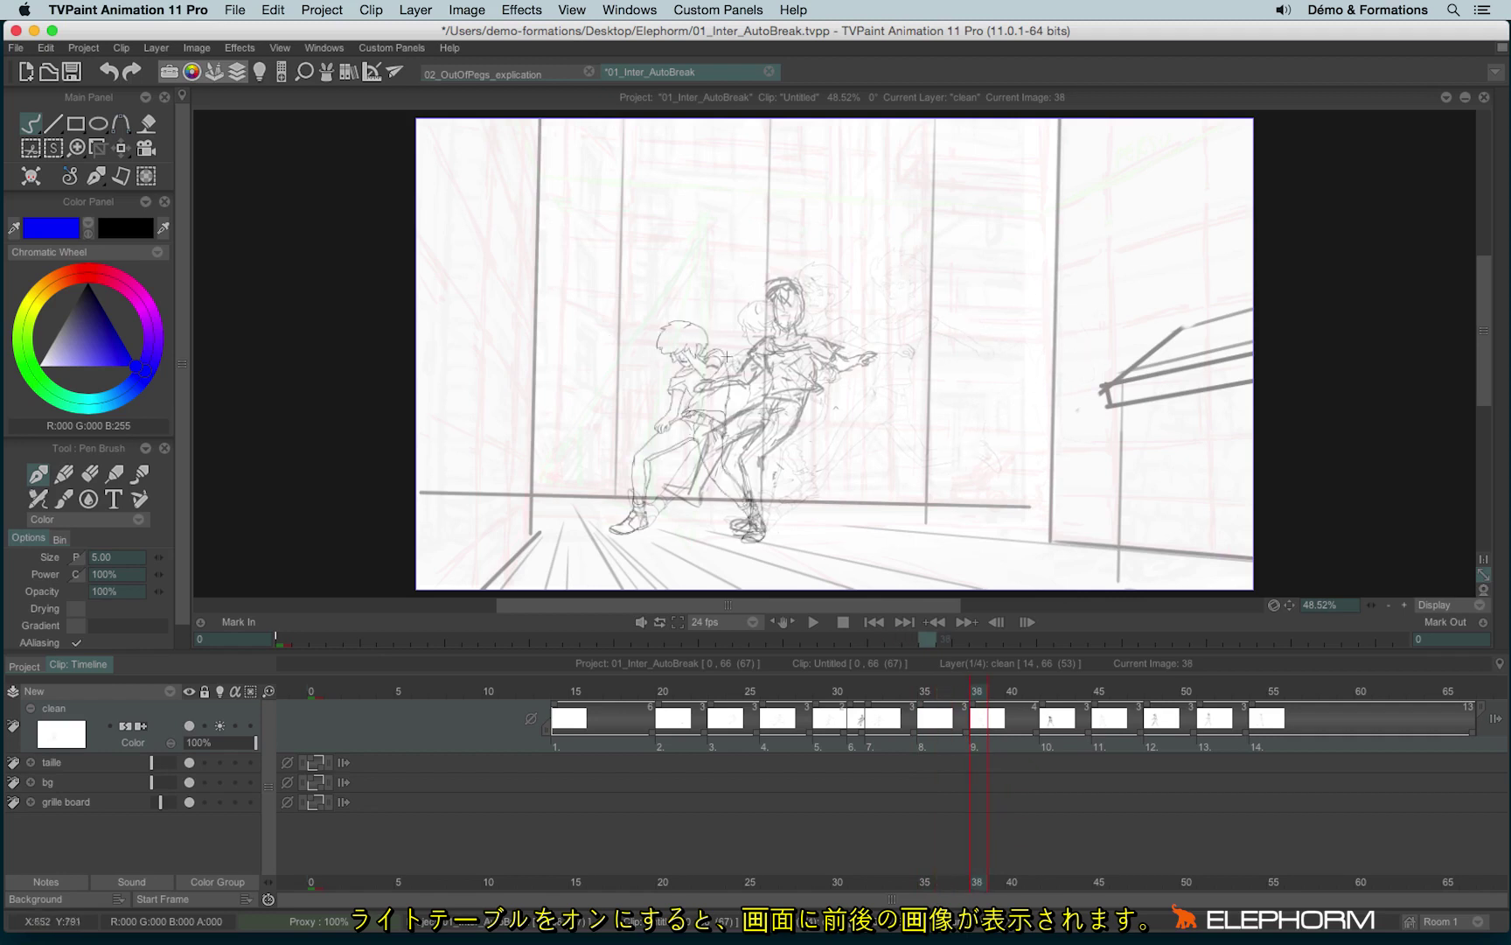
key("Left")
key("Left")
key("Left")
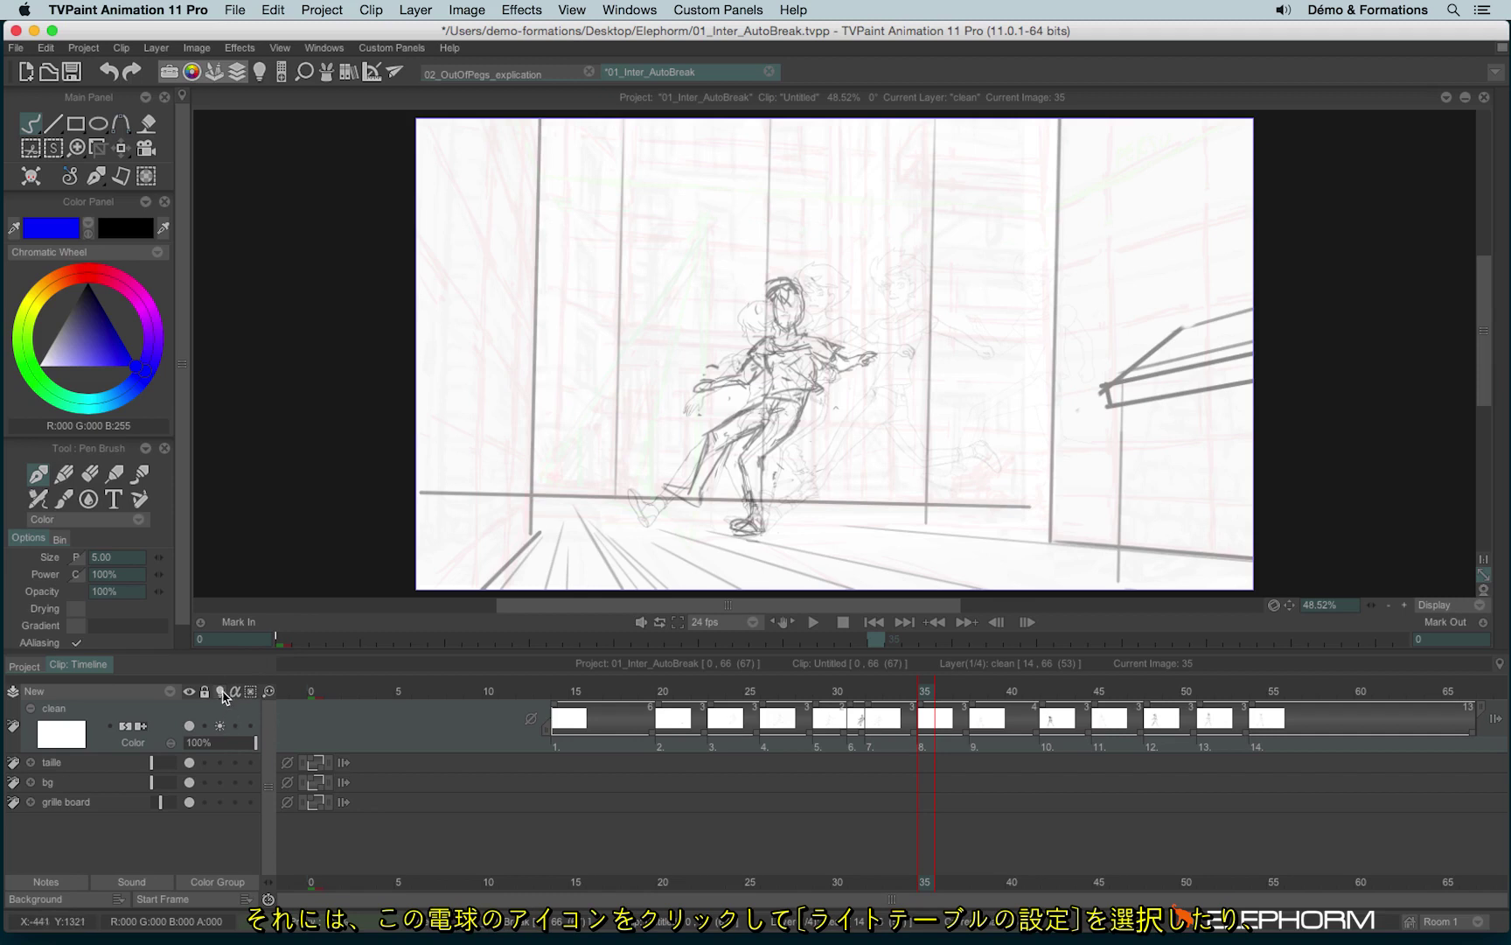
Open the light table options, toggle the light table off and on, and browse the panels
left_click(223, 689)
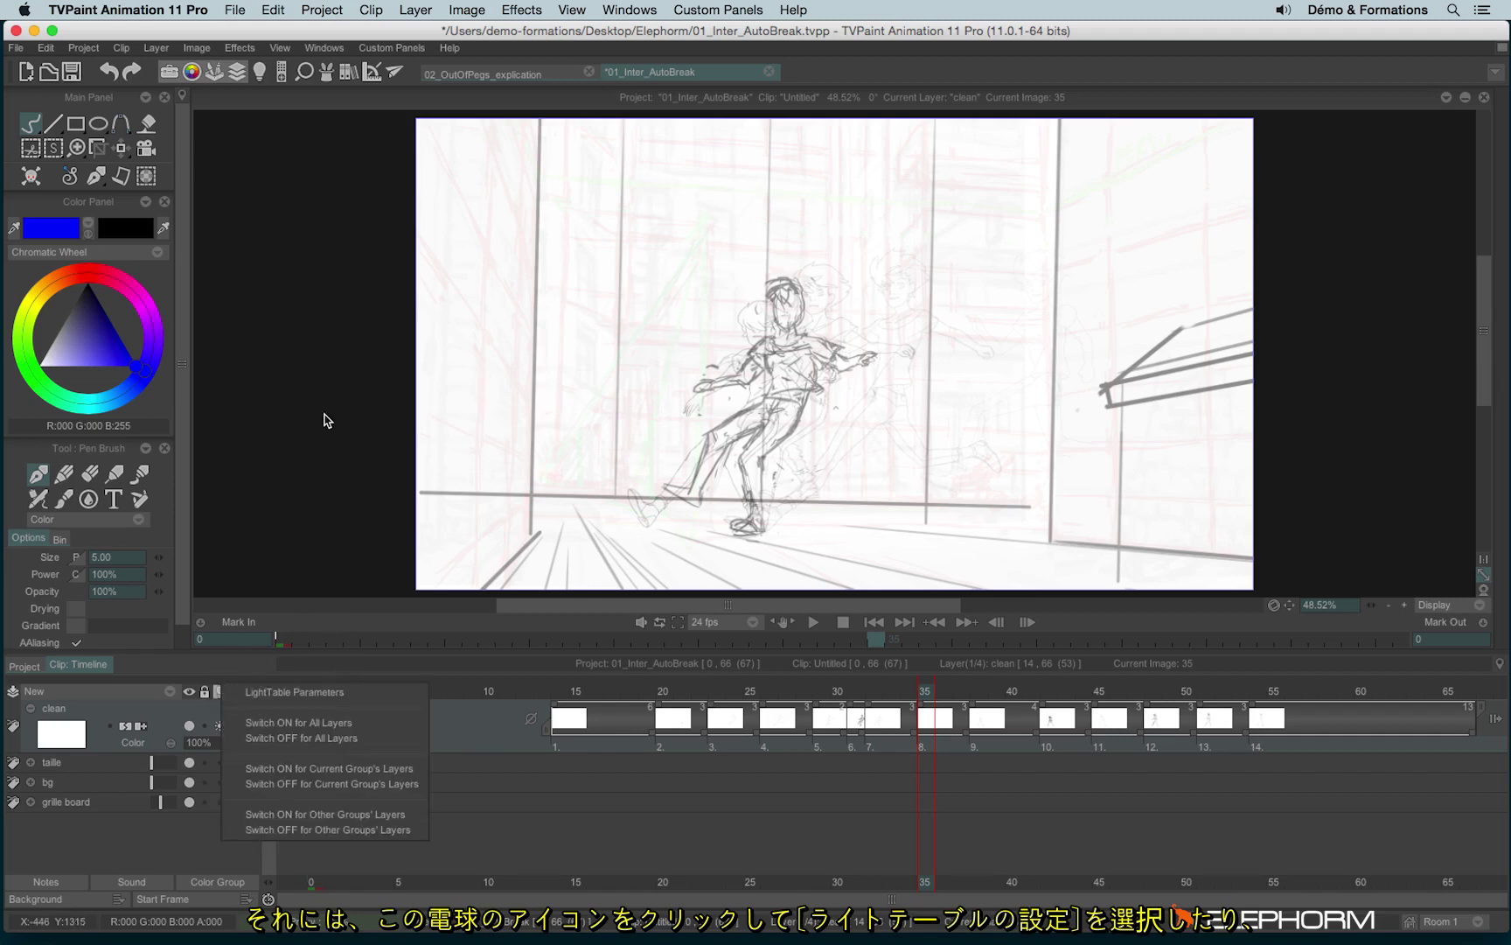
left_click(260, 74)
left_click(260, 74)
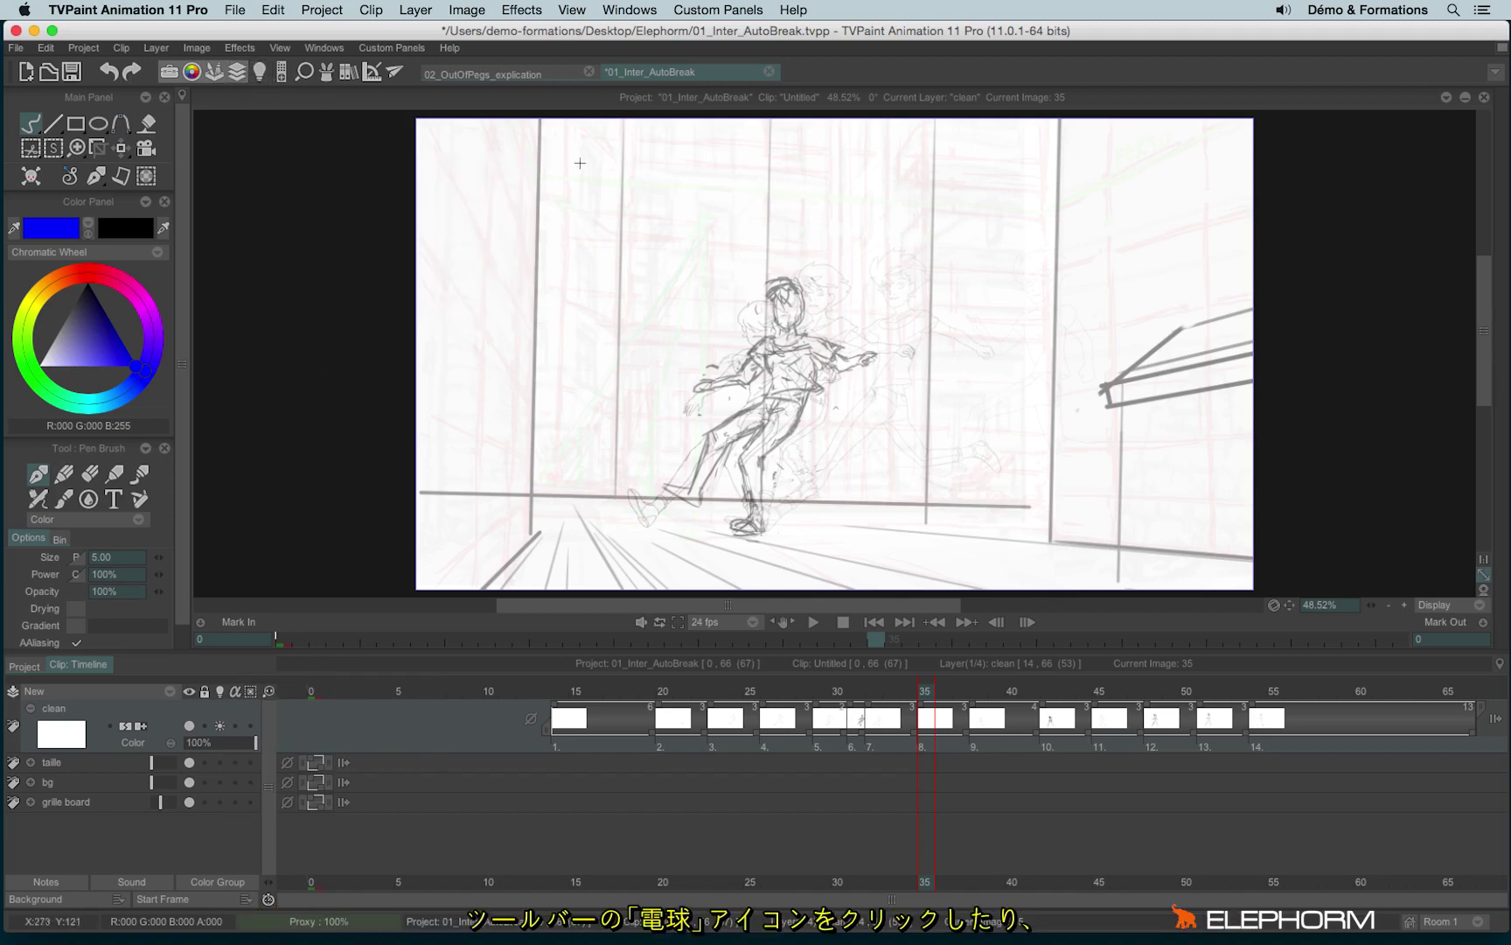
left_click(325, 47)
mouse_move(345, 141)
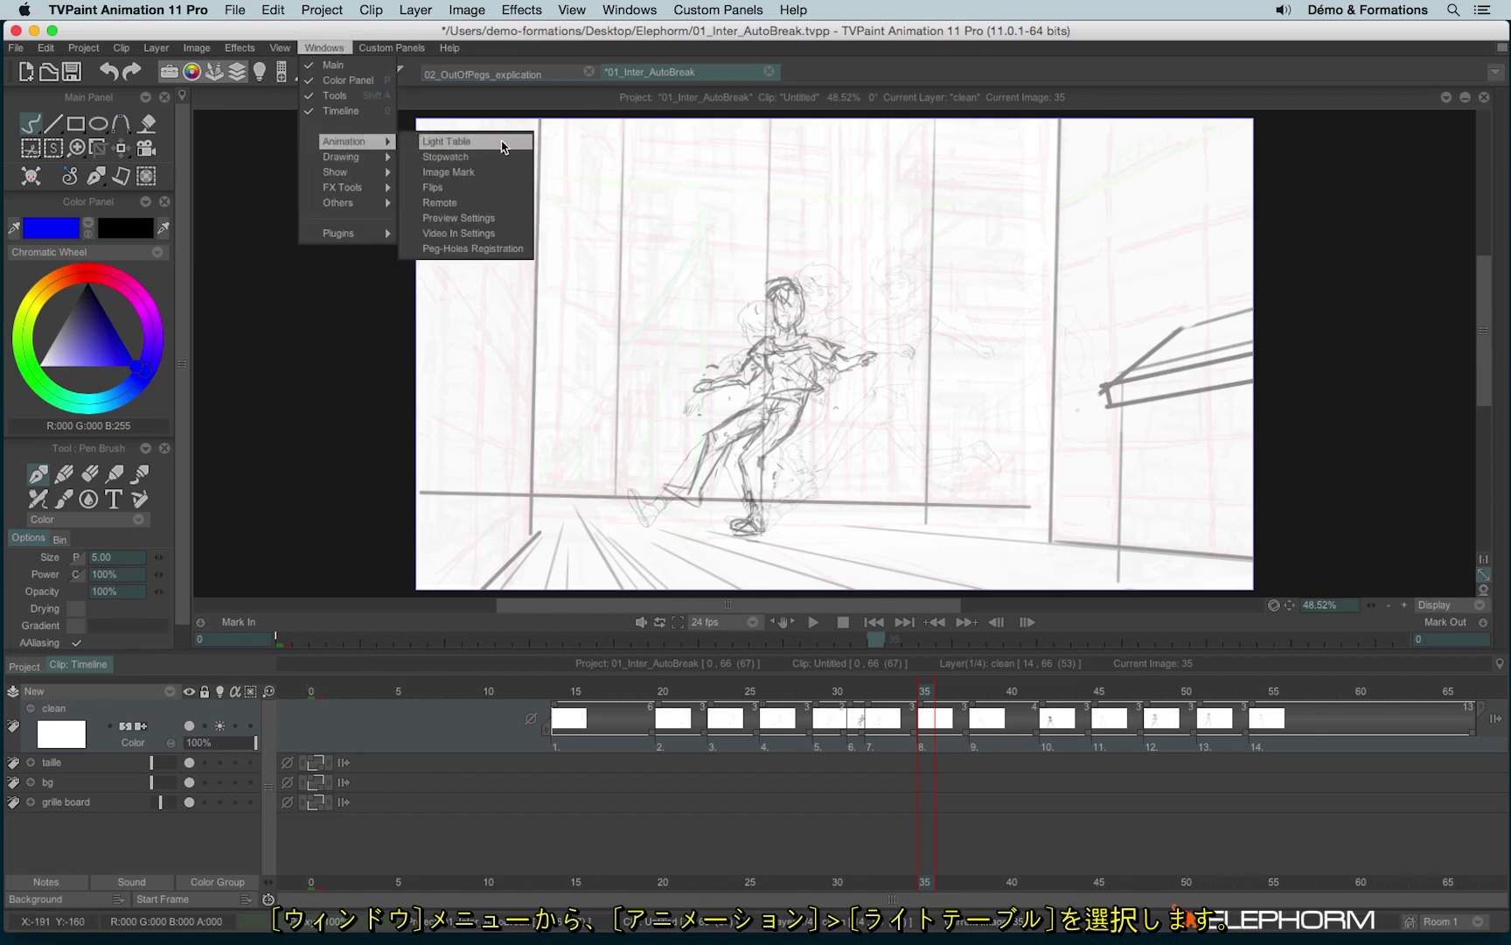
Open and position the Light Table panel, enabling previous instance 1 and next instance 1
left_click(504, 146)
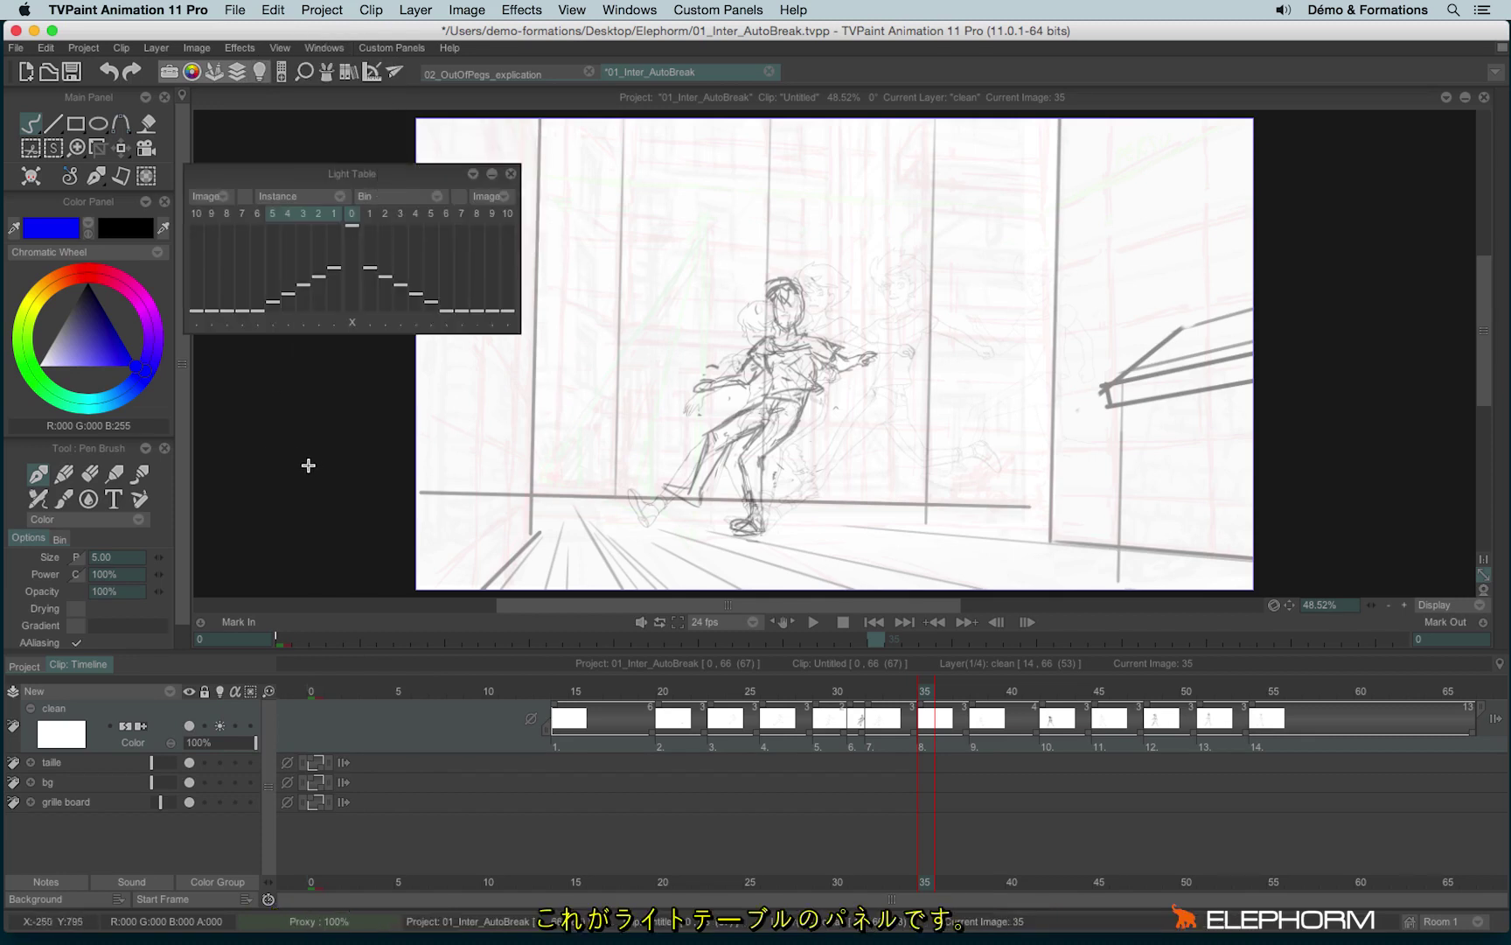
left_click_drag(365, 177, 383, 156)
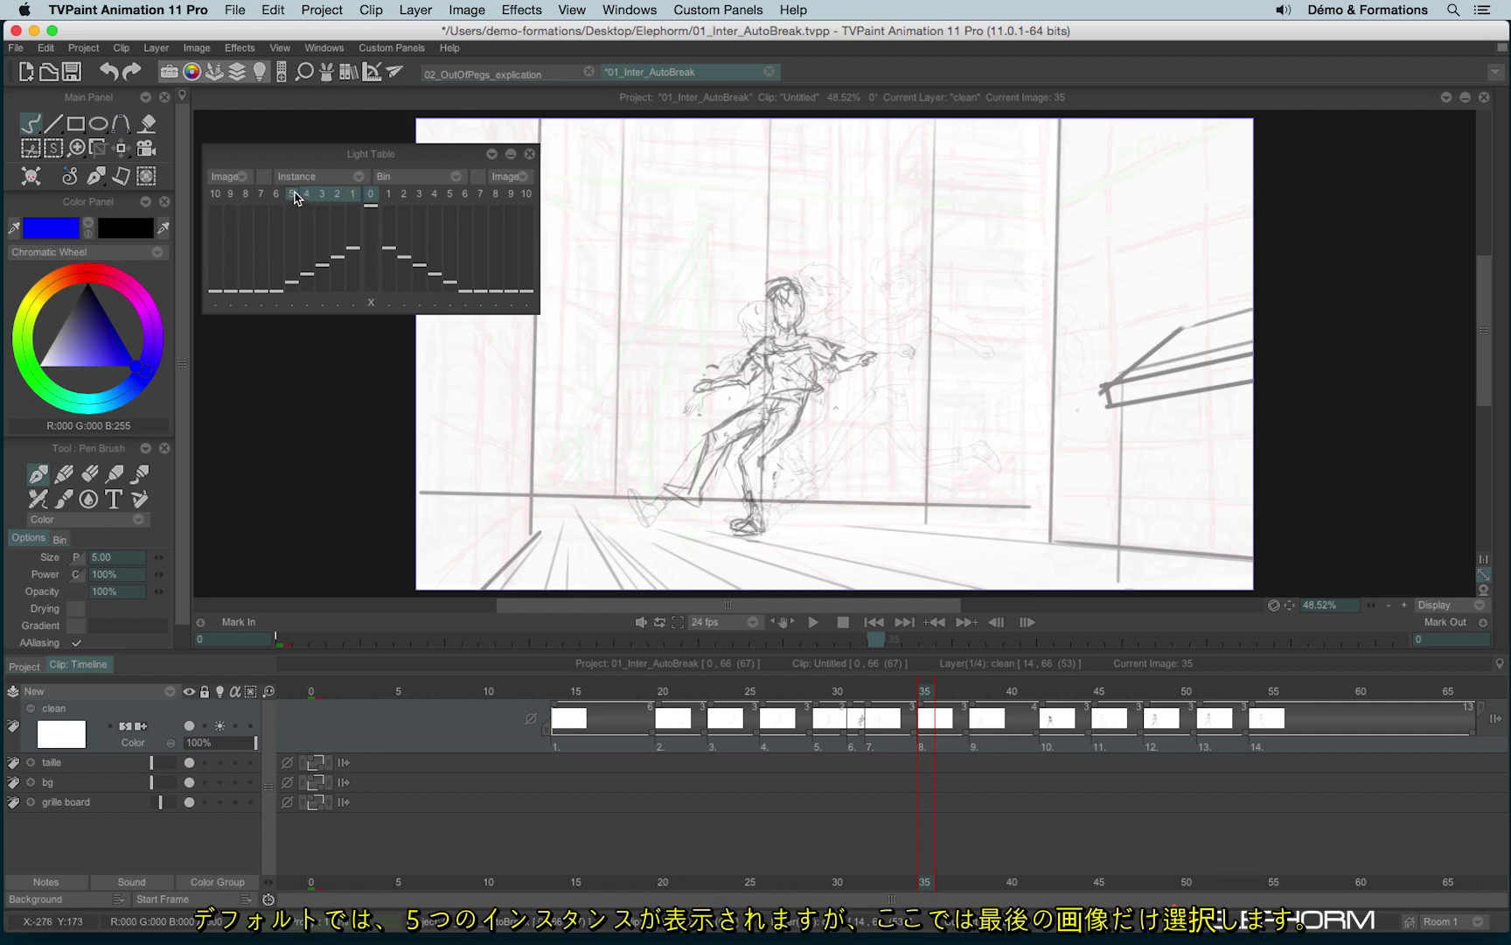
left_click(351, 194)
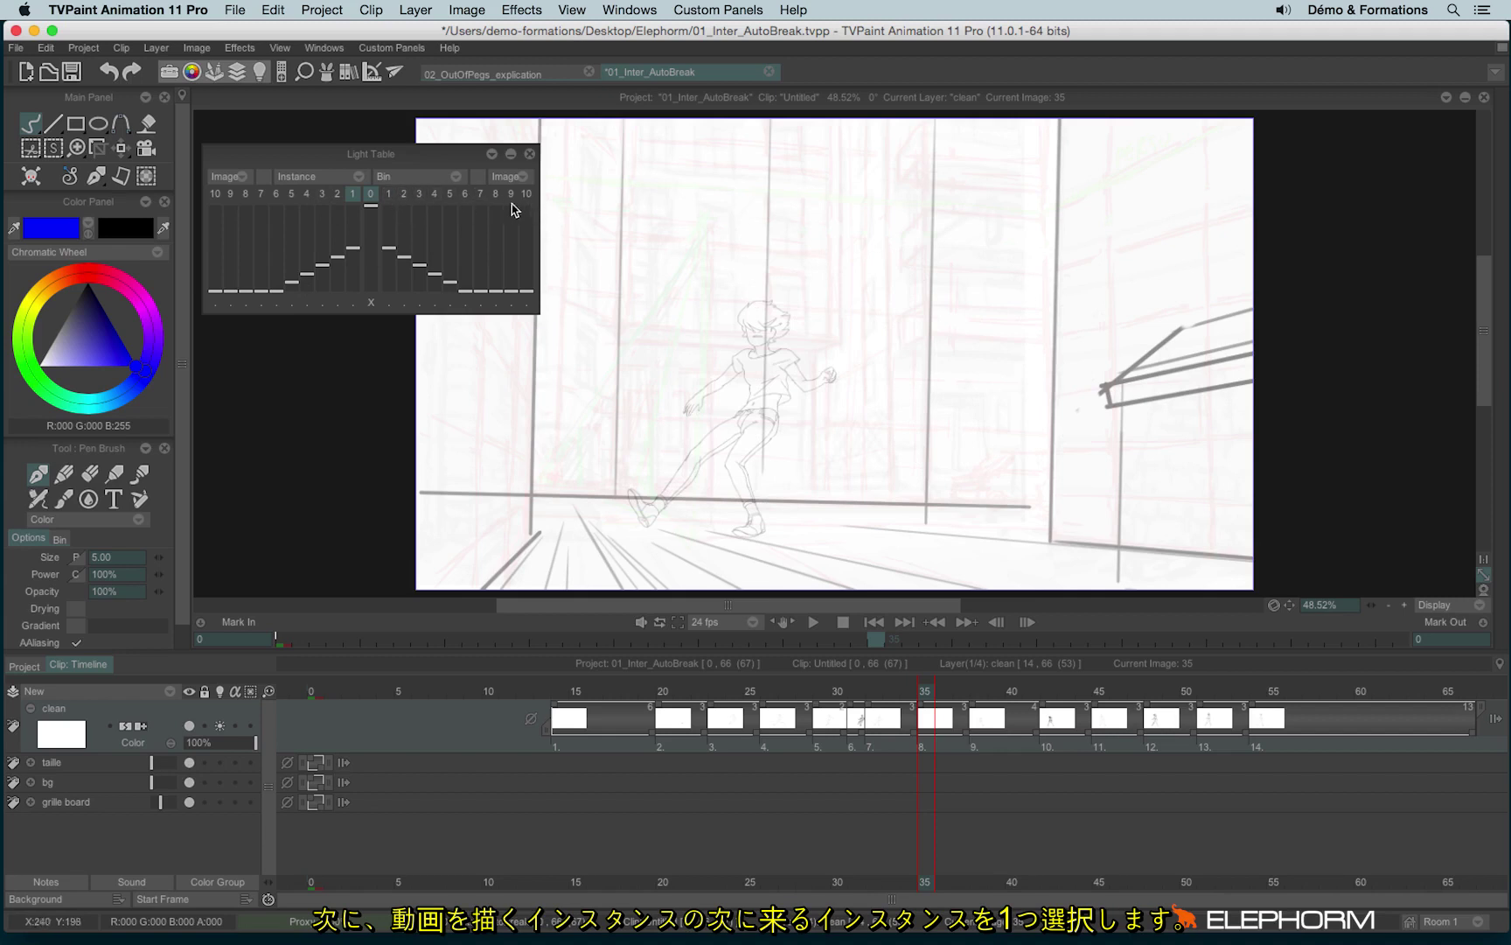
left_click(390, 196)
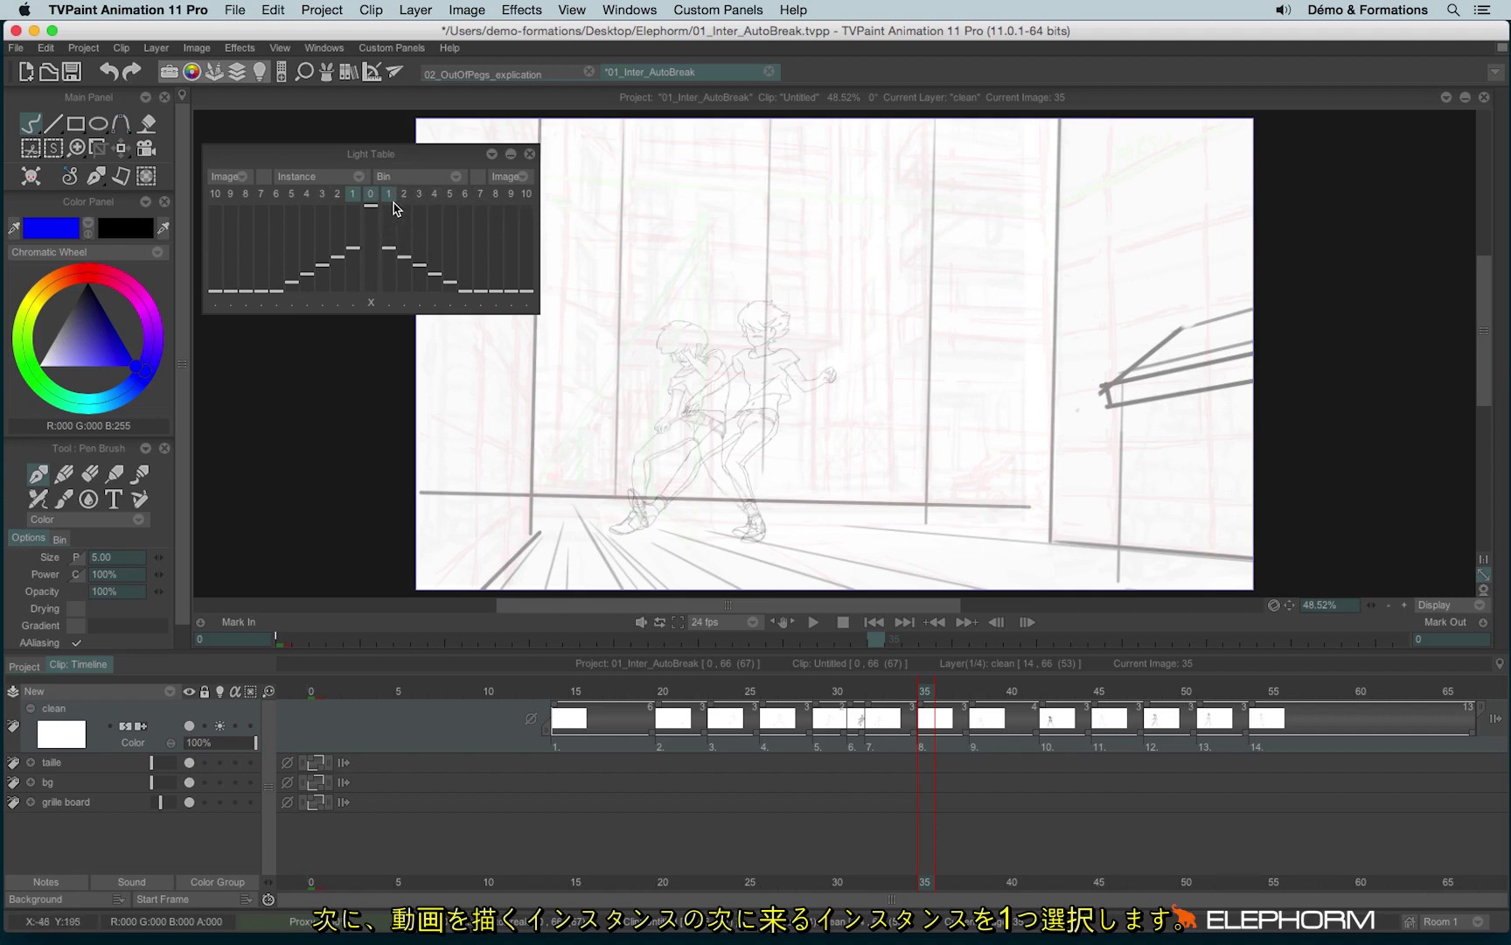
Try showing following drawings 4, 7 and 10, then hide them again
left_click_drag(402, 194, 495, 195)
left_click(525, 194)
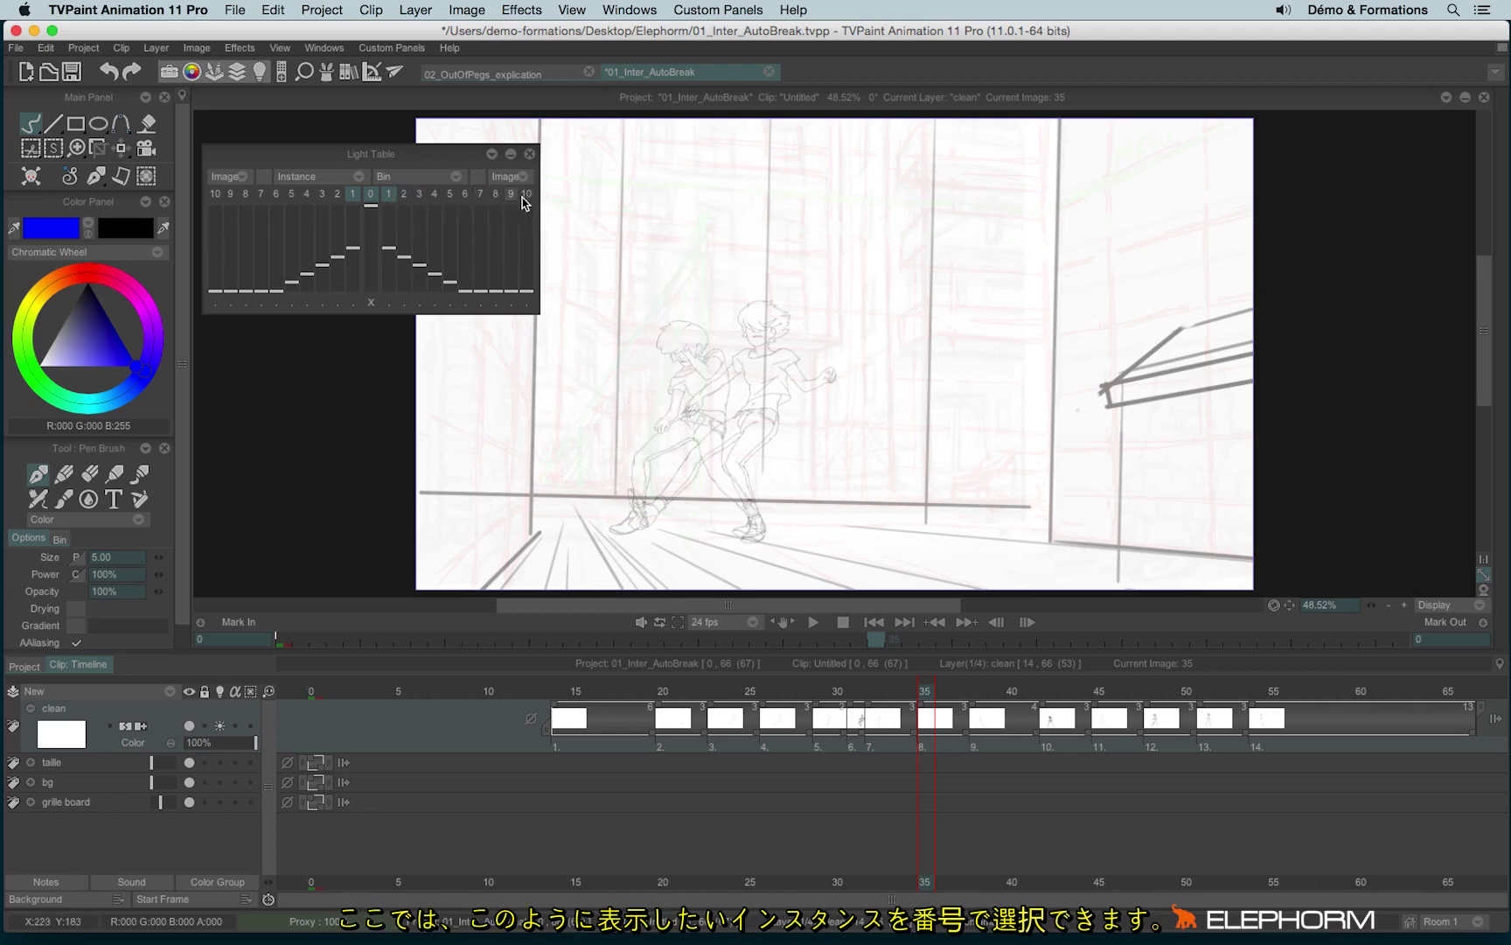
left_click(479, 193)
left_click(434, 193)
left_click(525, 194)
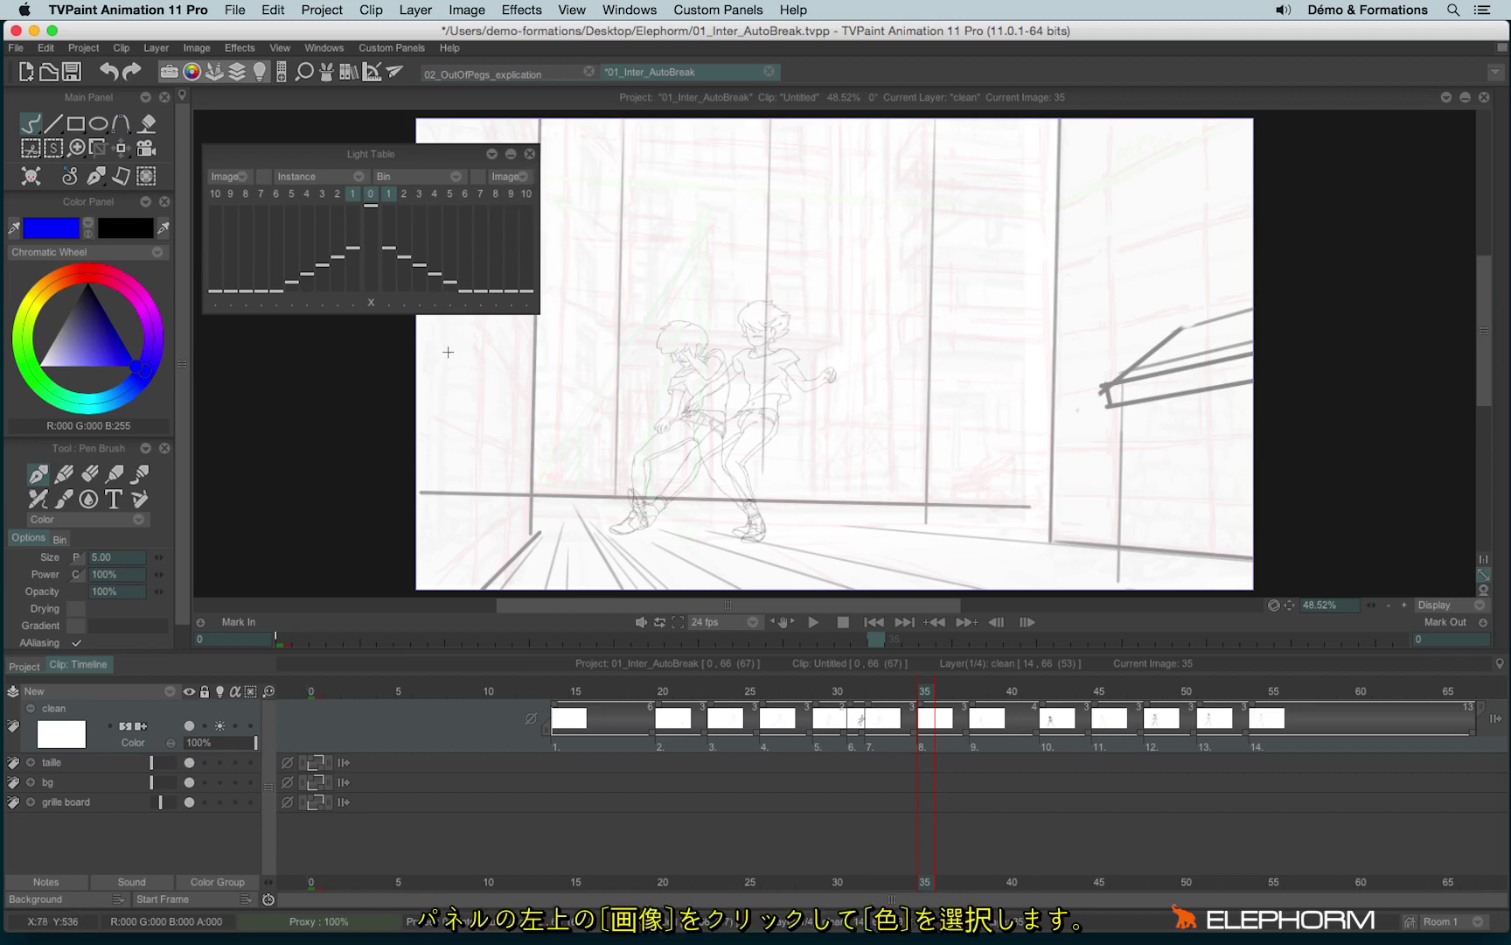
Set both the earlier and later onion skin display modes to flat Color
left_click(225, 179)
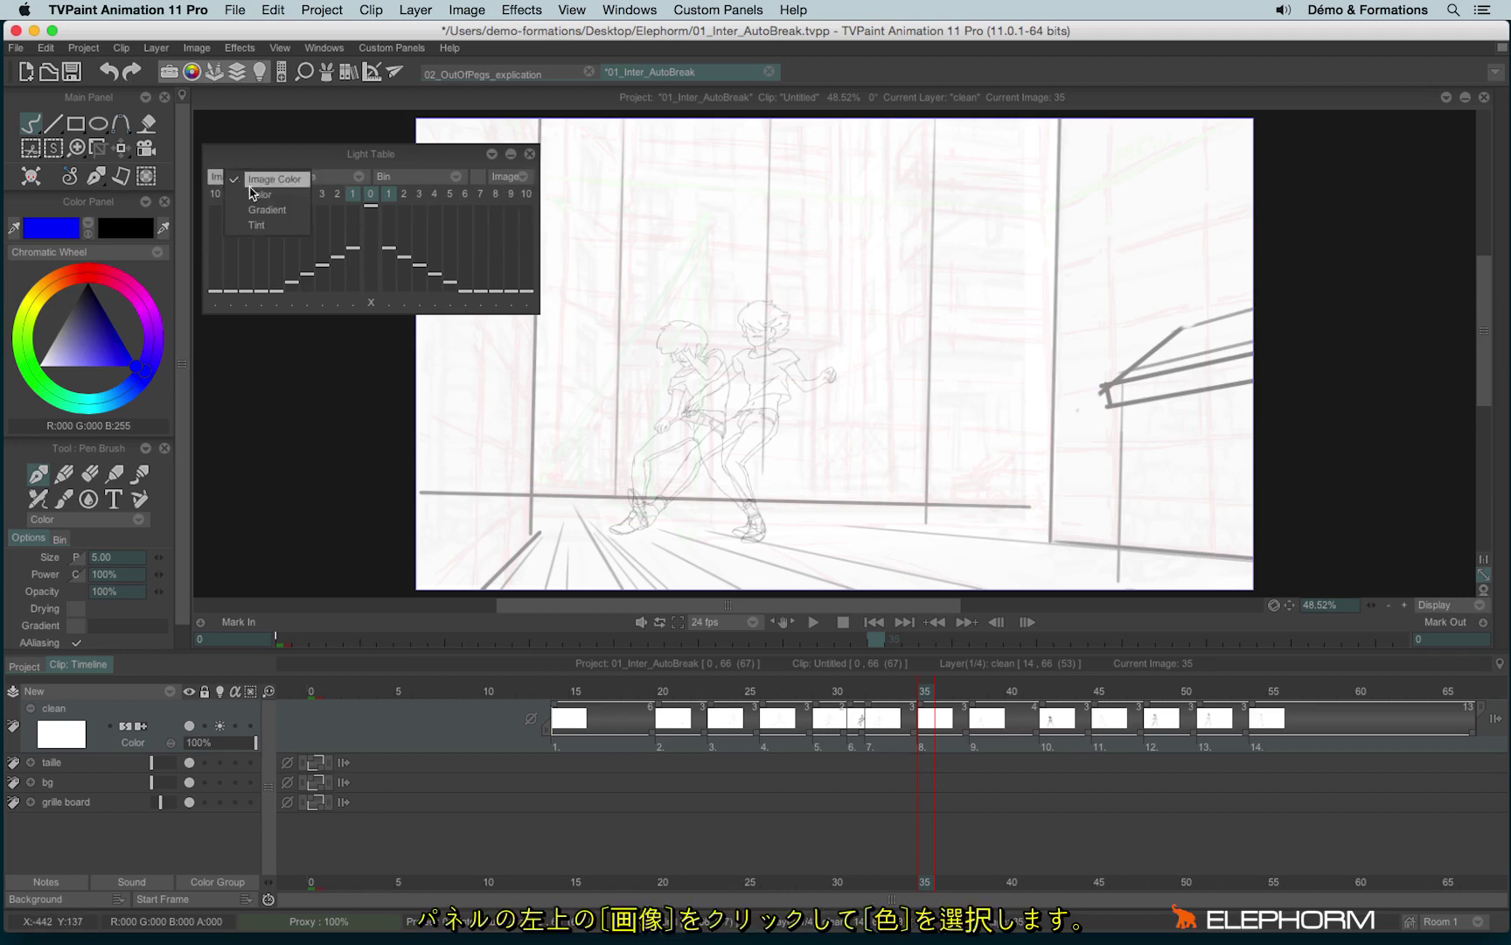
left_click(261, 195)
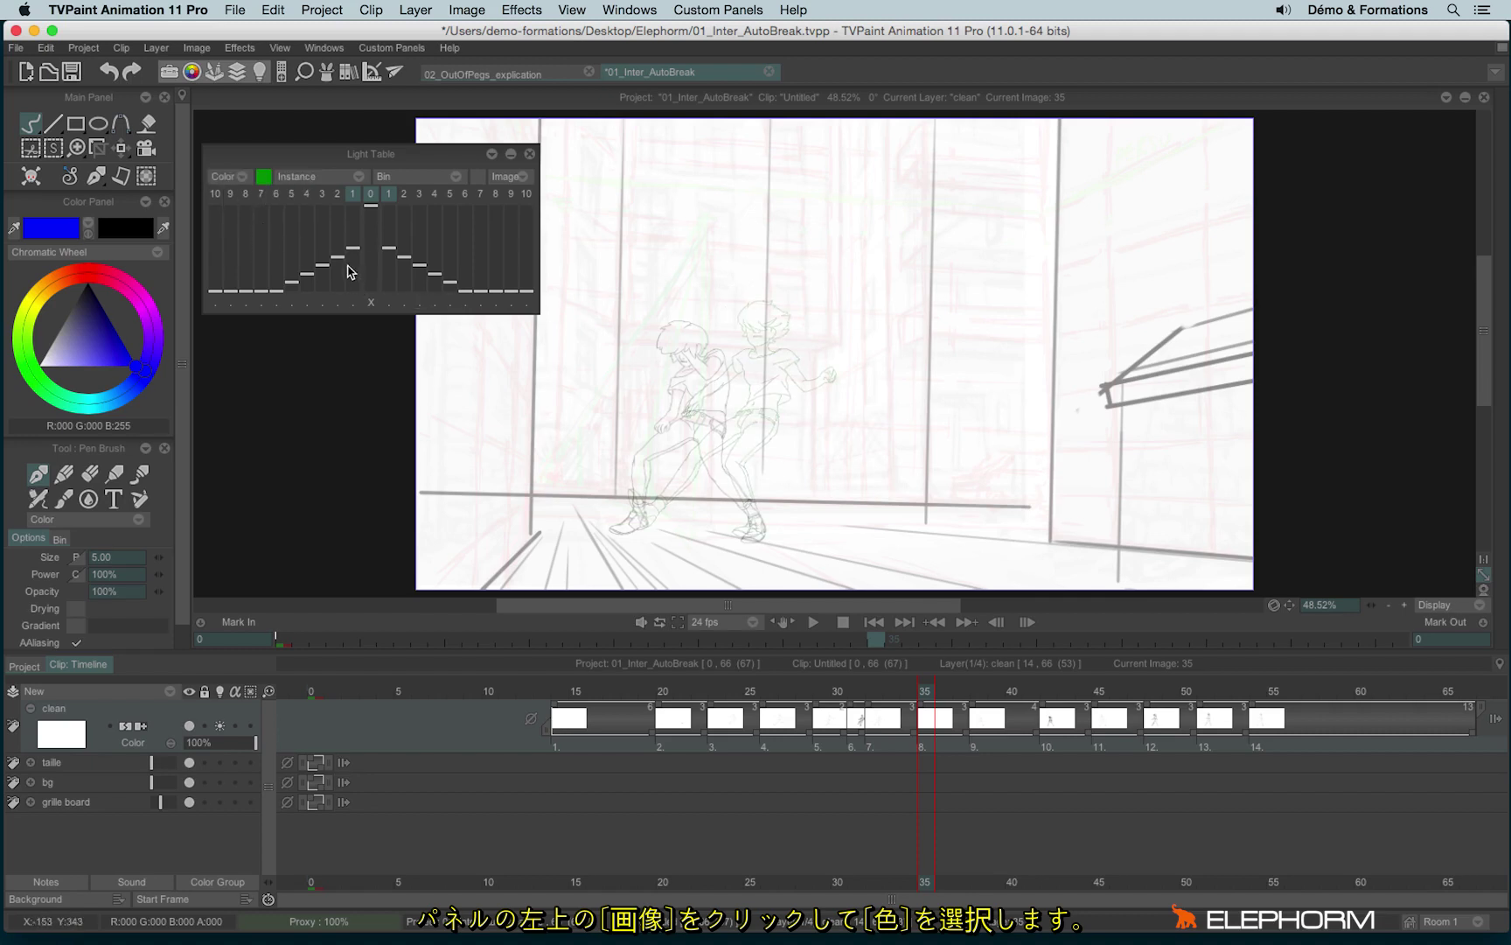
left_click(515, 184)
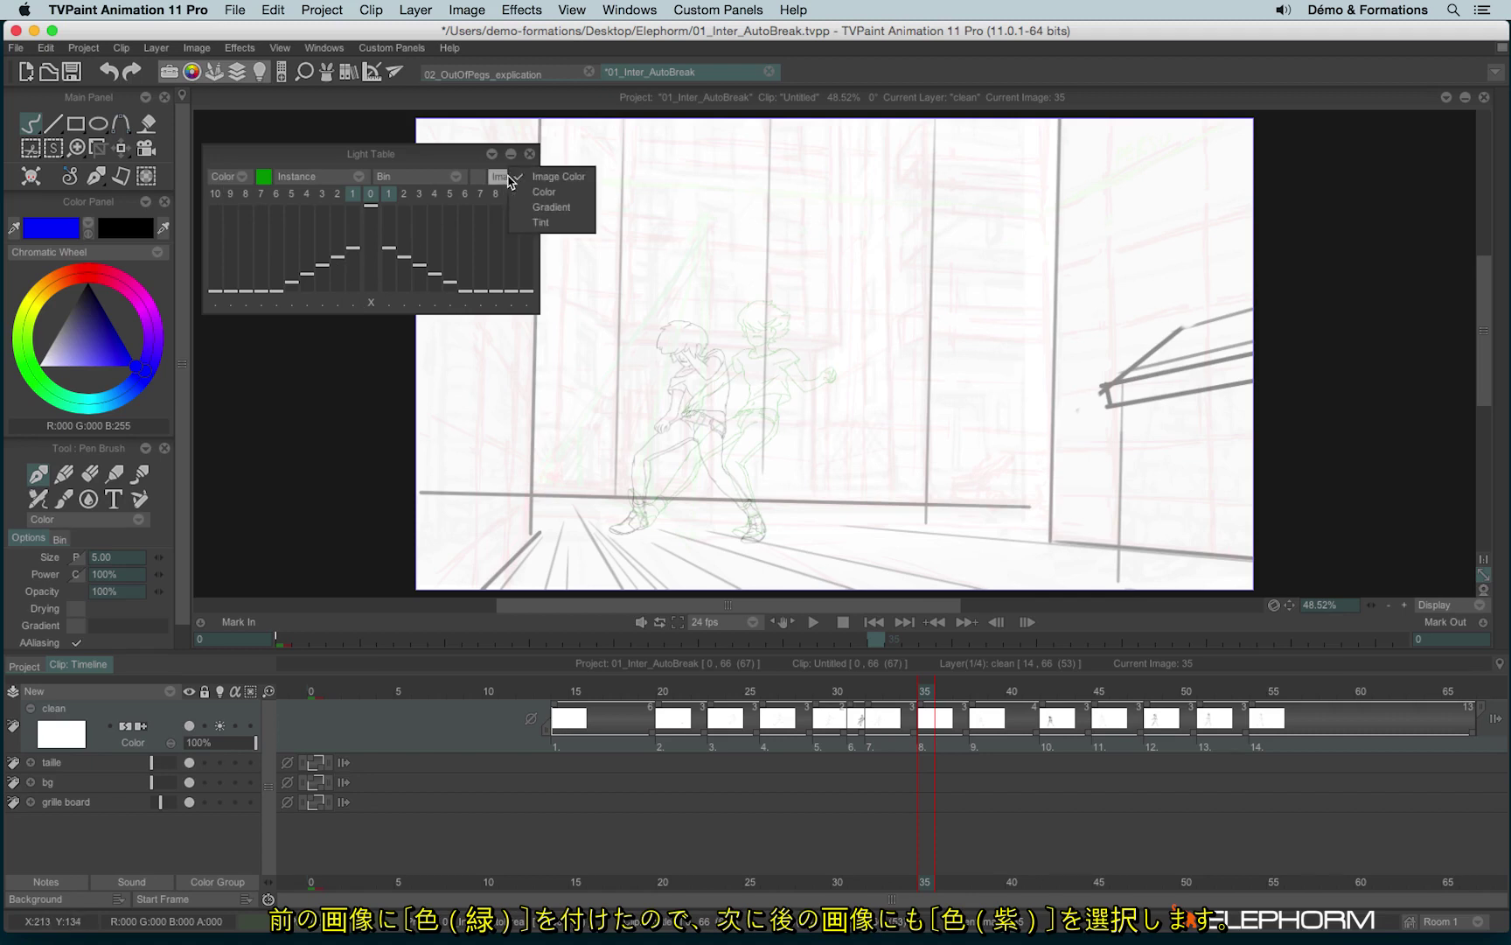
left_click(560, 194)
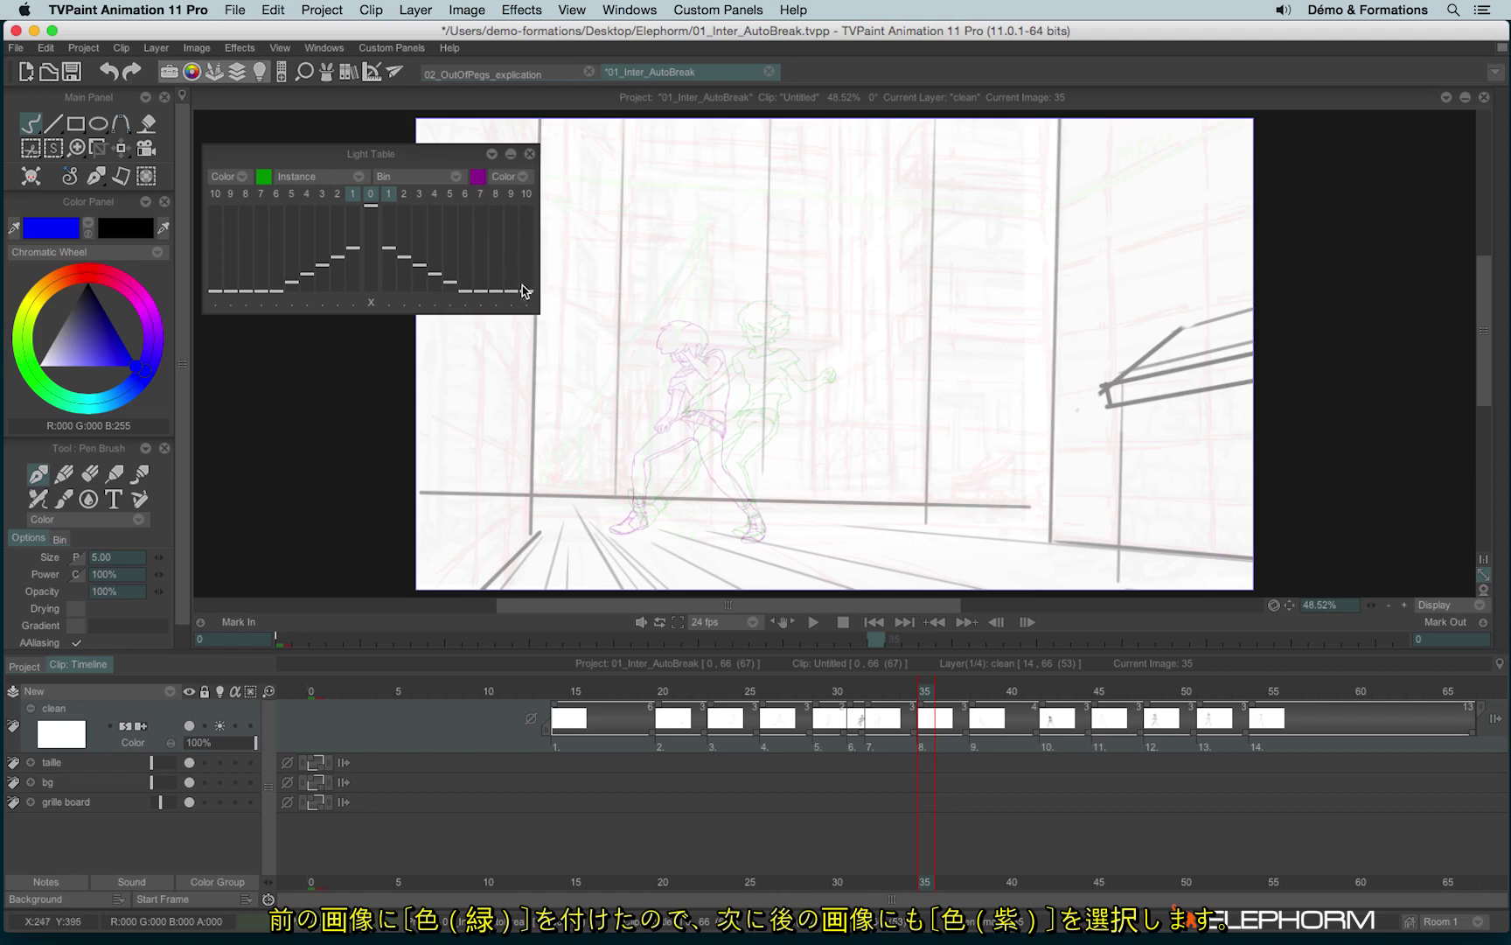
Tint earlier images red and later images red, after briefly trying dark blue
left_click(260, 179)
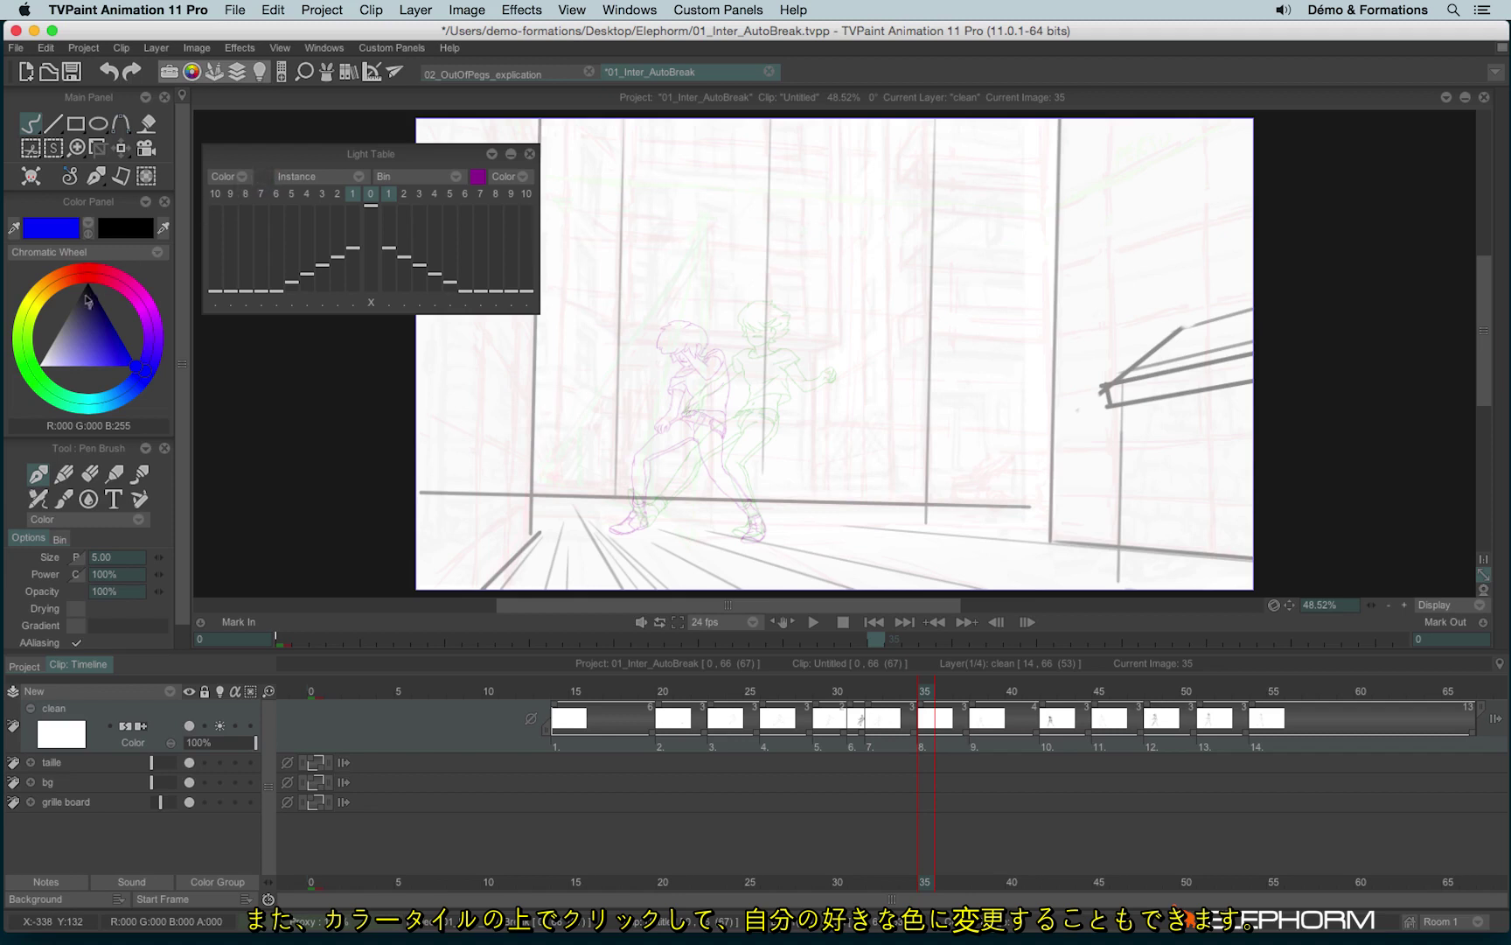
left_click(95, 284)
left_click(477, 179)
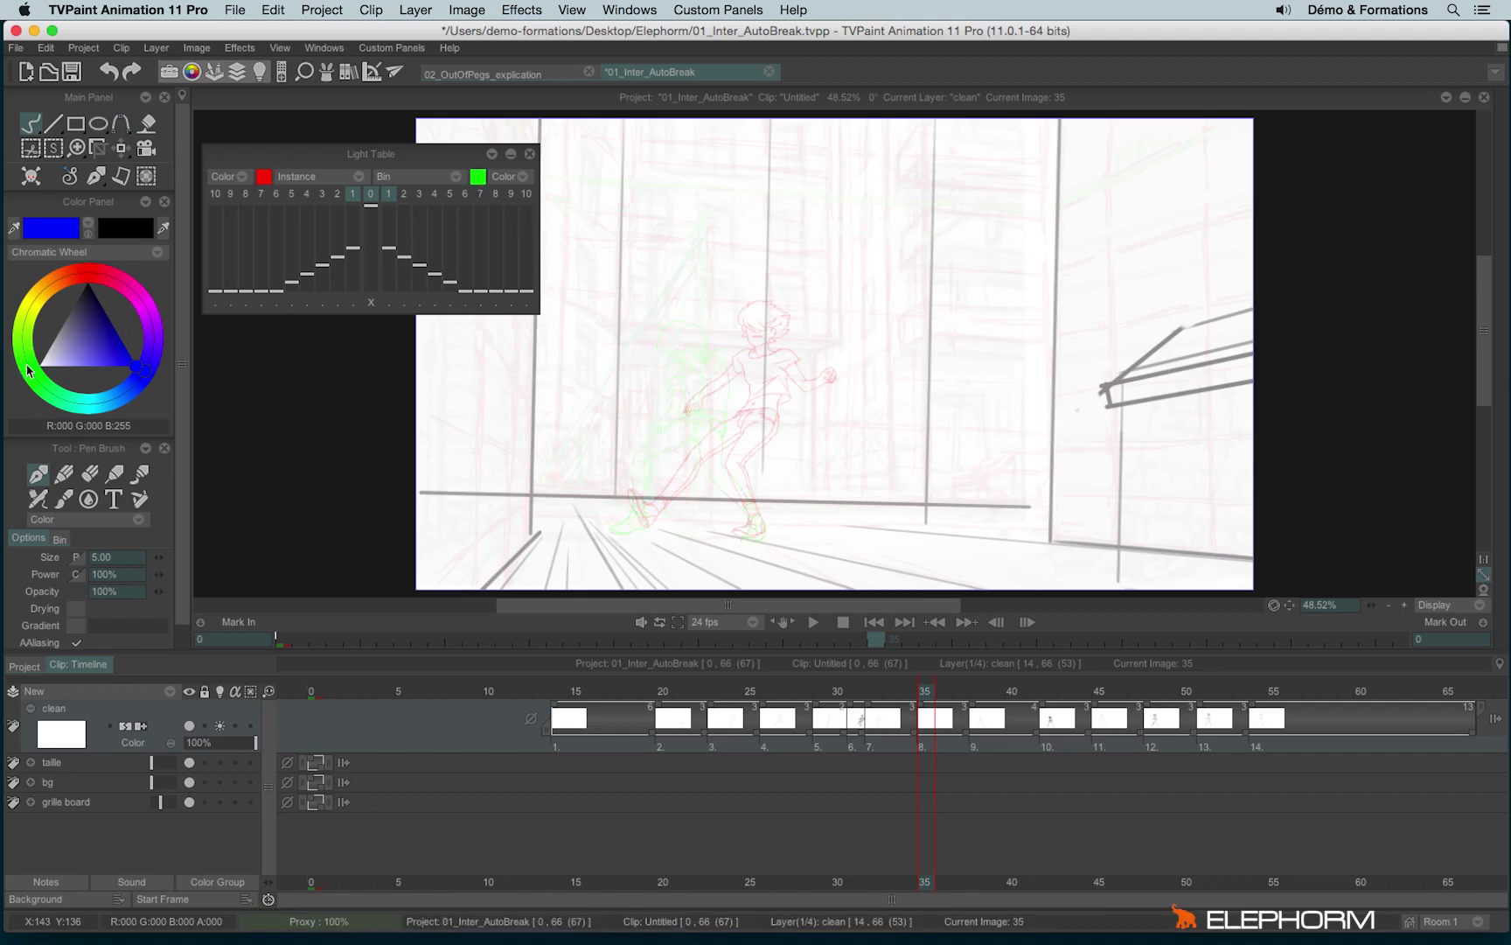
left_click(85, 337)
left_click(84, 274)
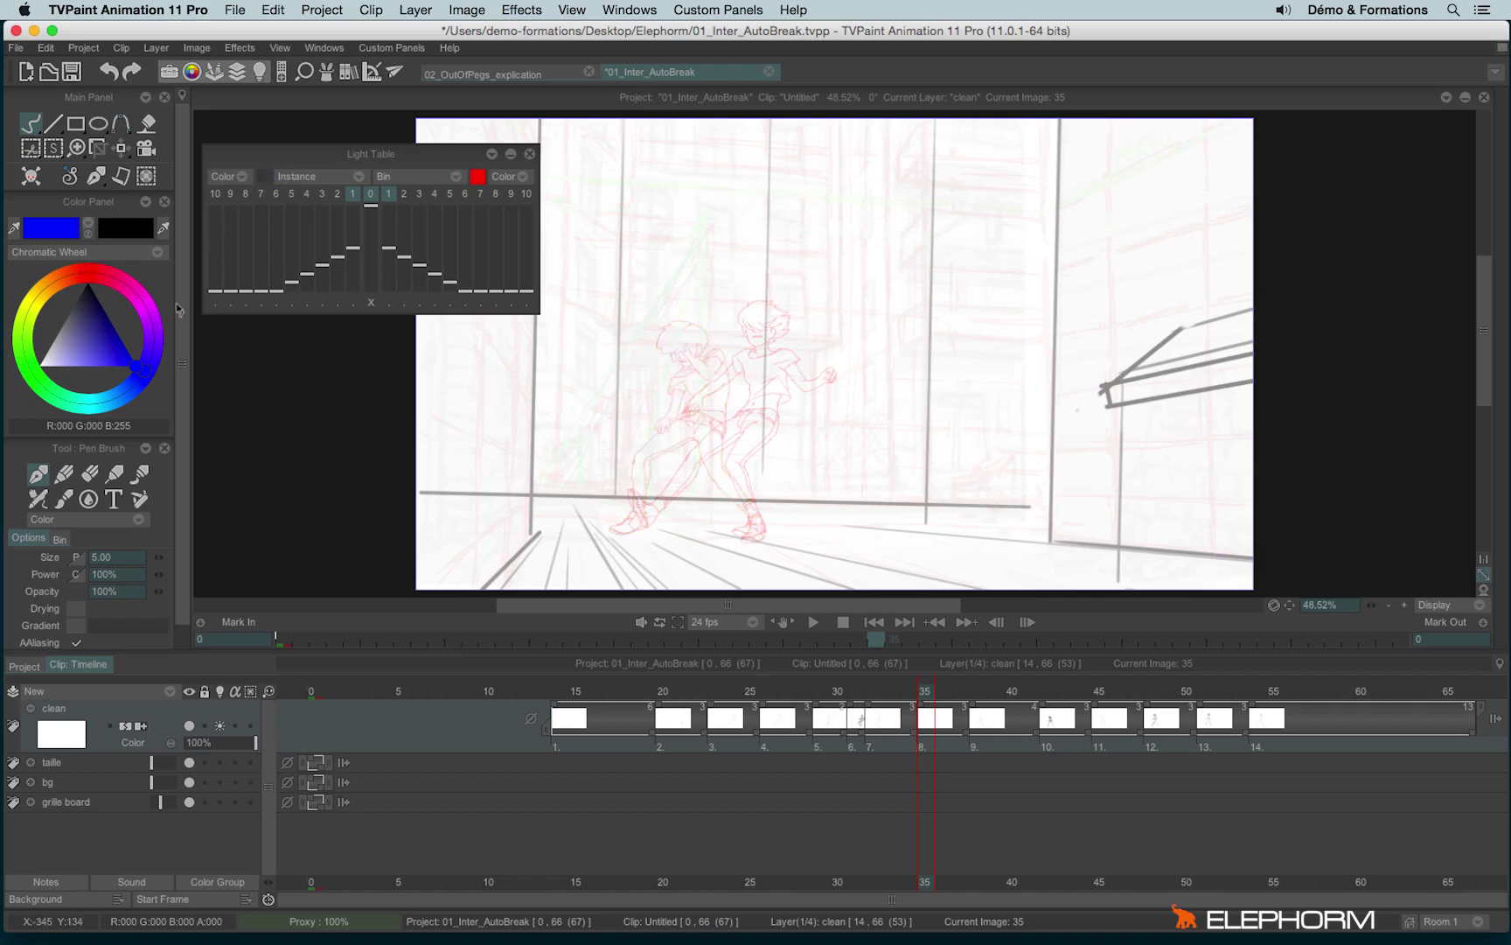
Change the earlier images' tint to dark green
left_click(55, 356)
left_click_drag(145, 371, 24, 357)
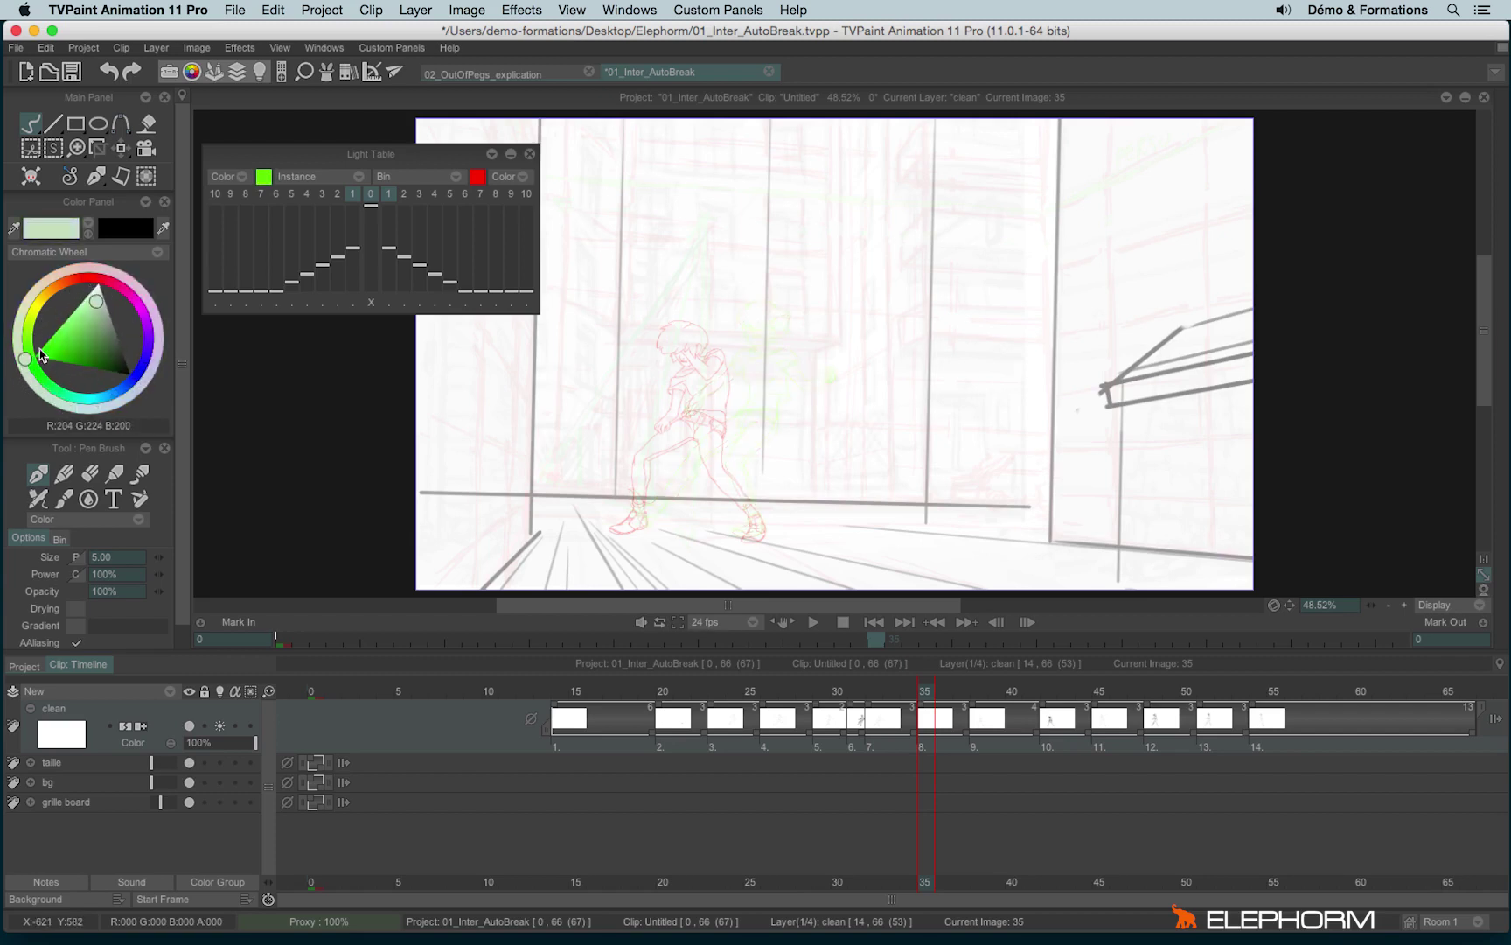
left_click(99, 366)
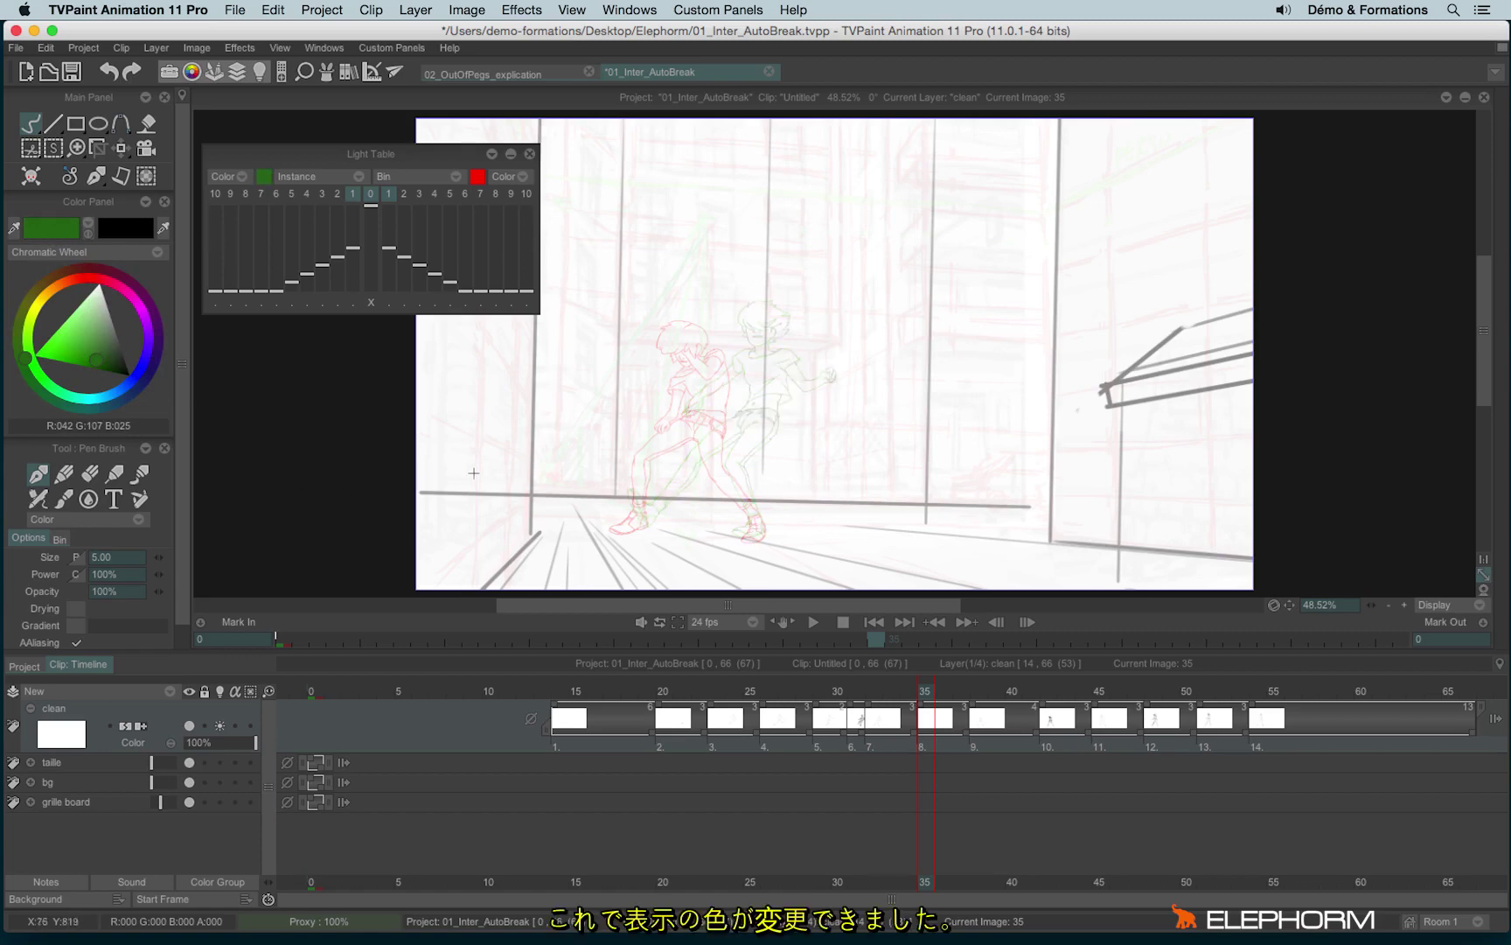
scroll(604, 402, "up", 2)
scroll(709, 390, "up", 2)
scroll(827, 355, "up", 2)
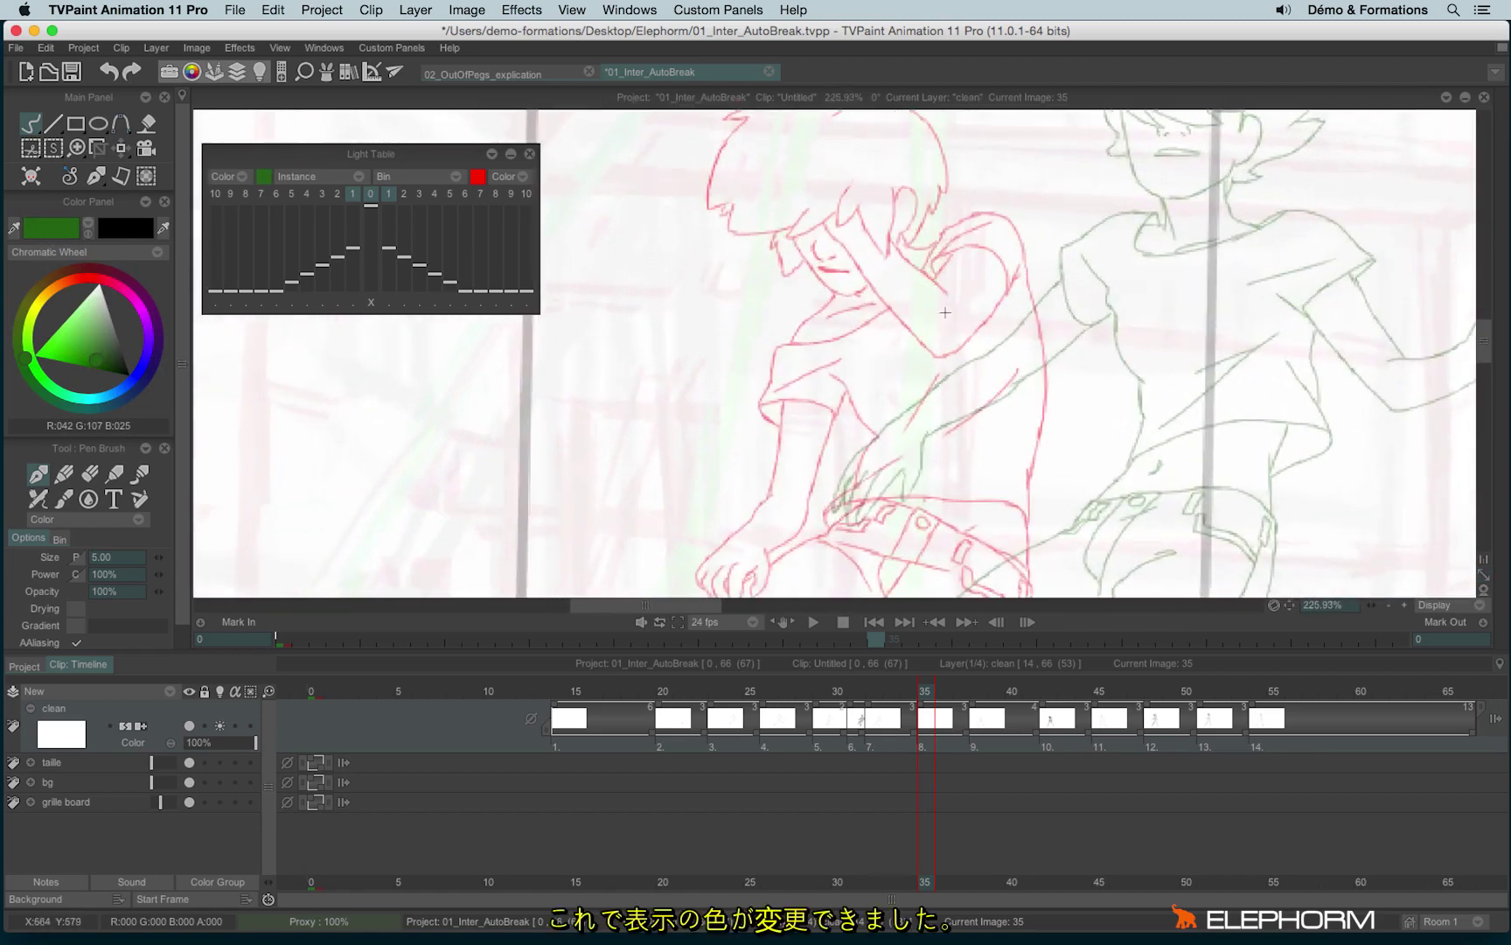
scroll(957, 361, "up", 2)
scroll(959, 360, "up", 1)
scroll(967, 395, "up", 1)
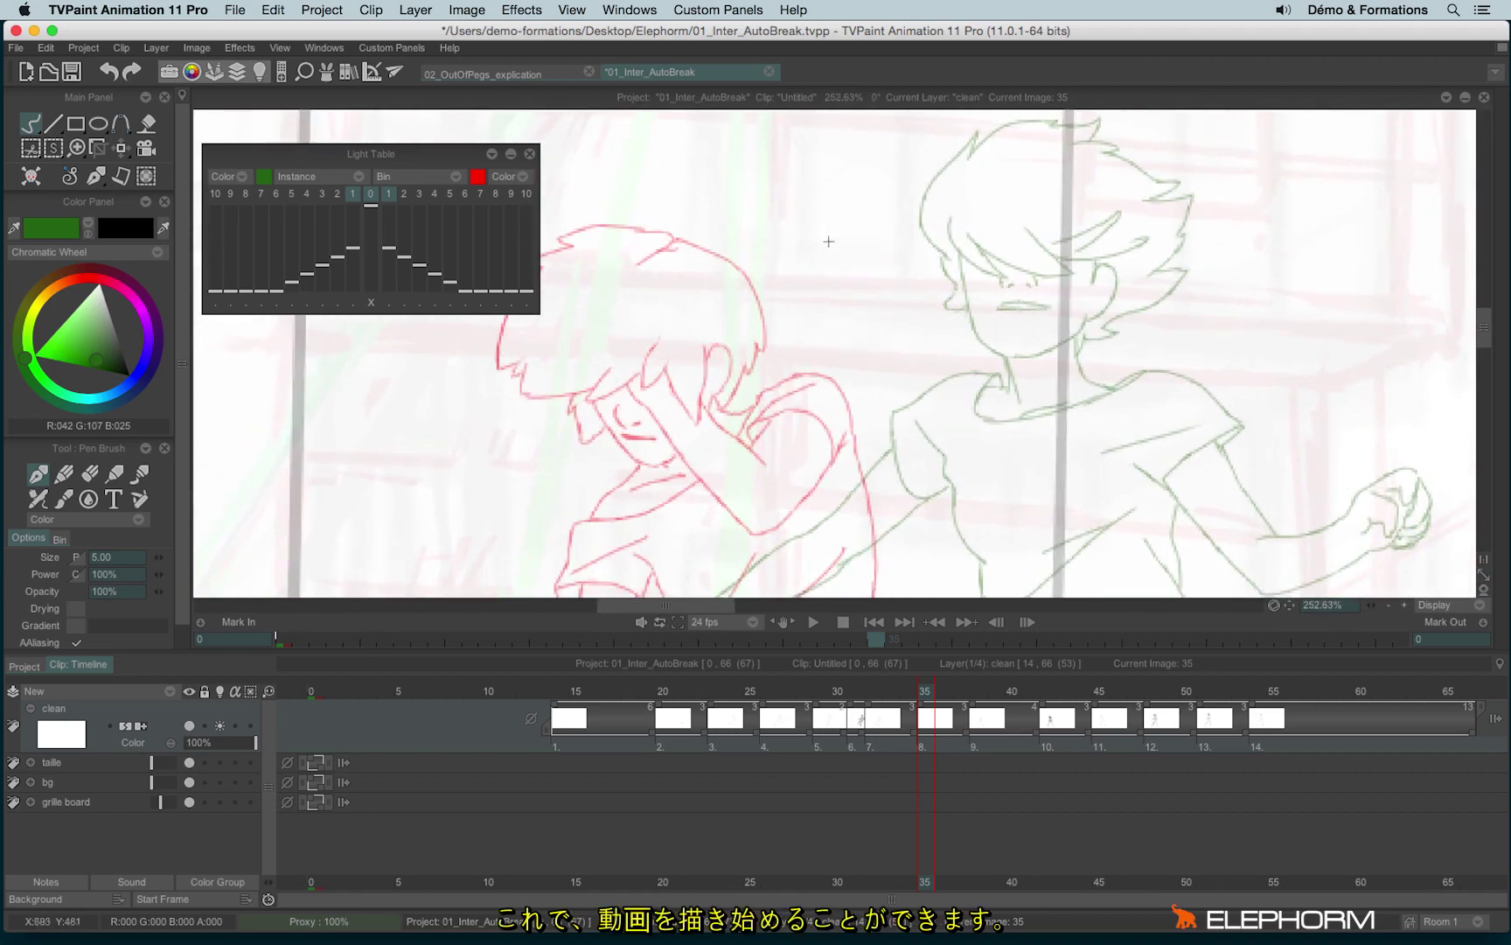
Undo a green test circle, switch to black, and draw the head and neck
left_click_drag(817, 197, 782, 208)
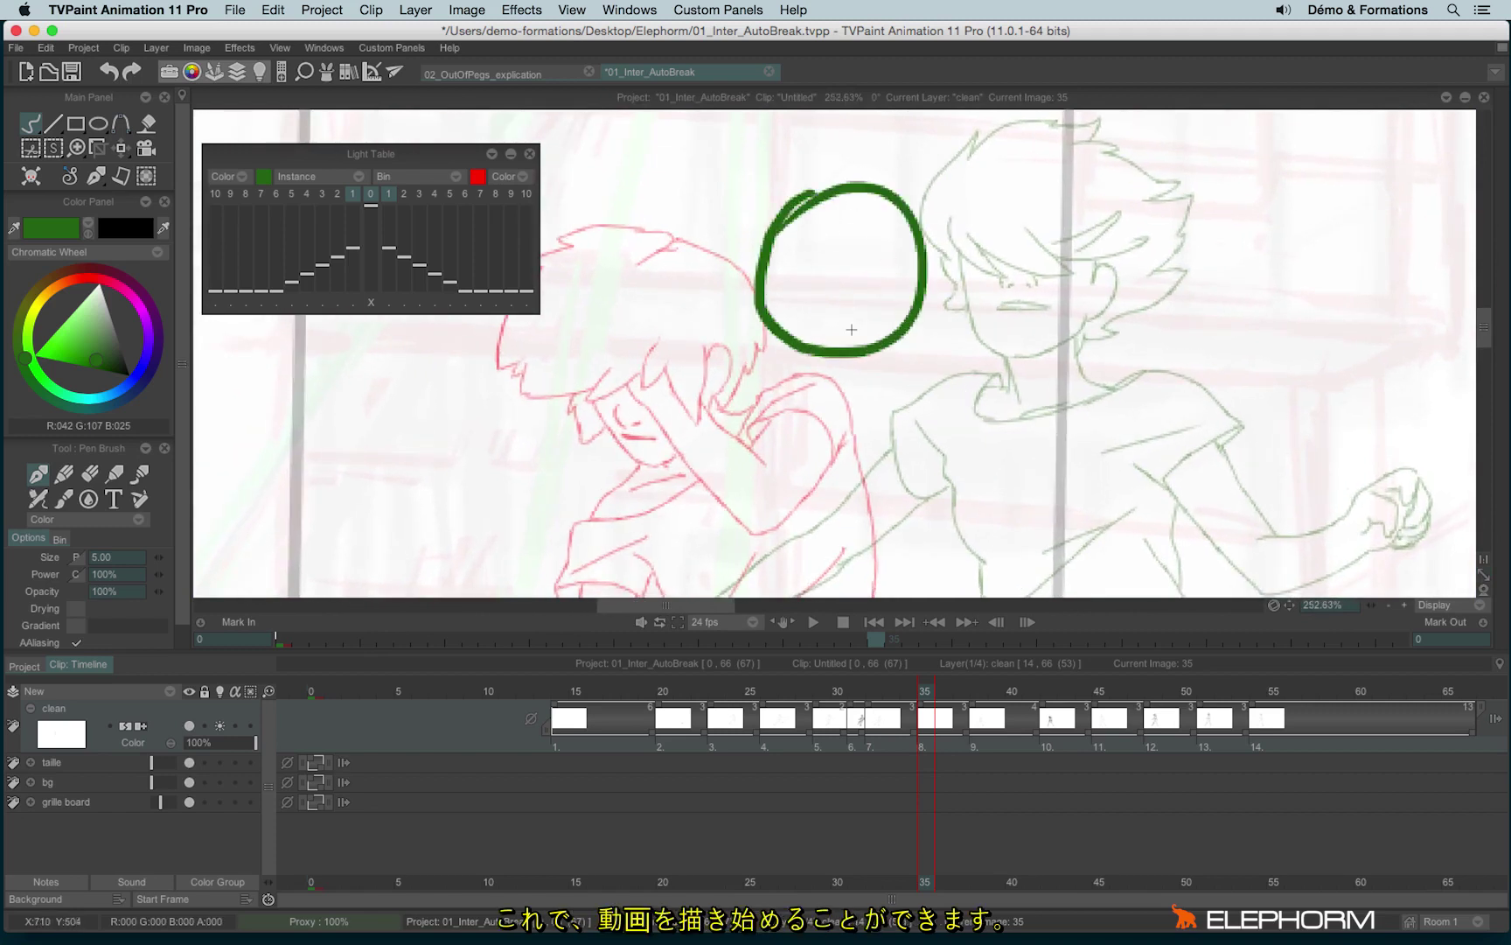
key("ctrl+z")
left_click(87, 228)
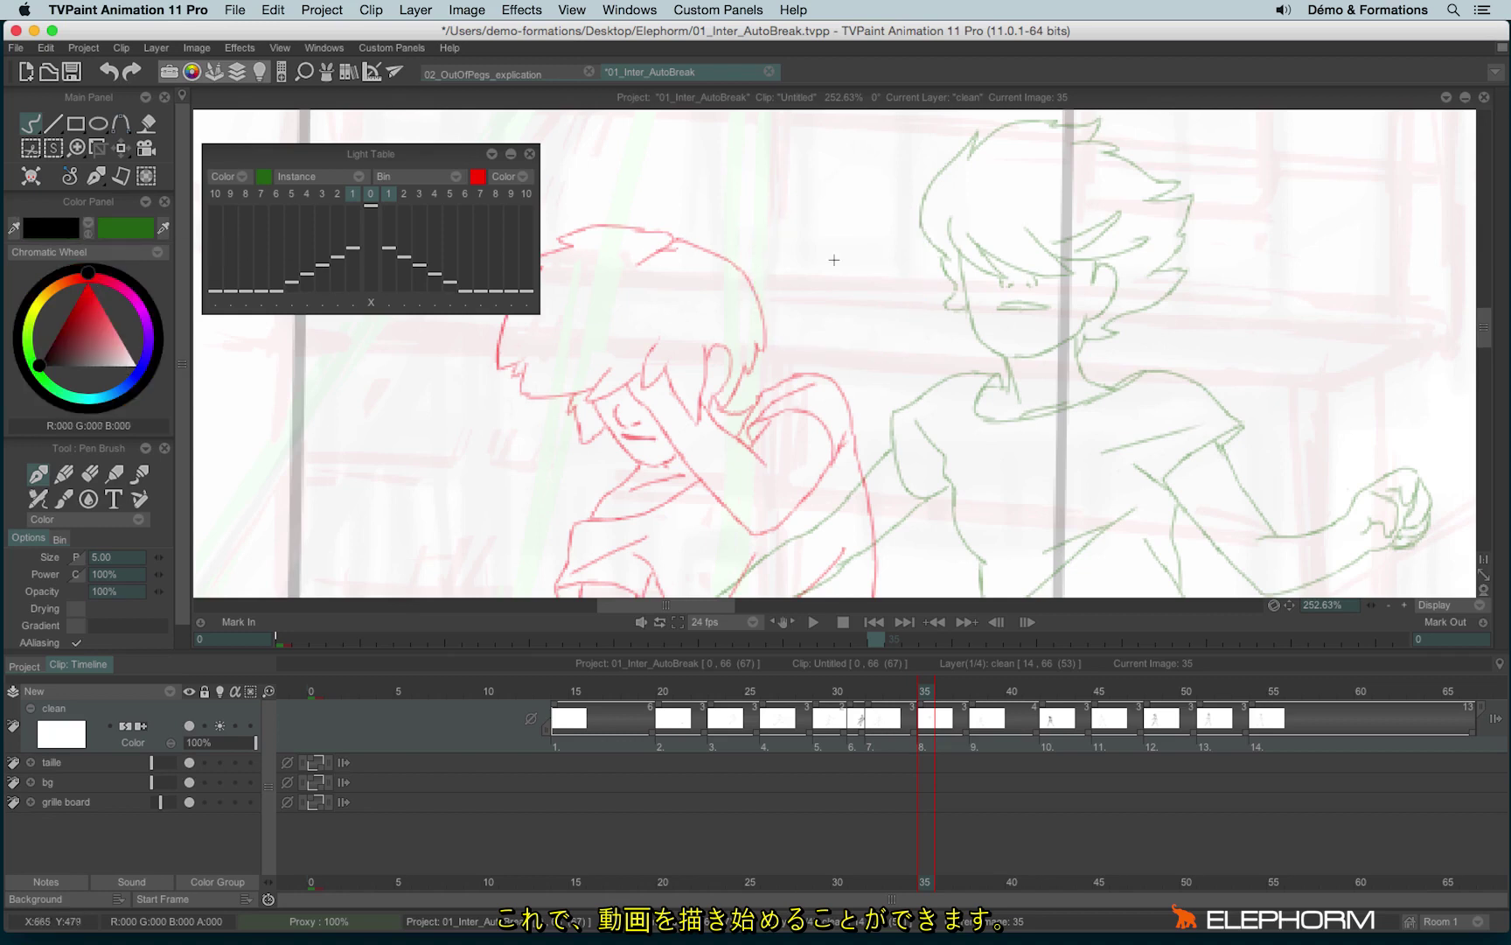
left_click_drag(828, 179, 820, 171)
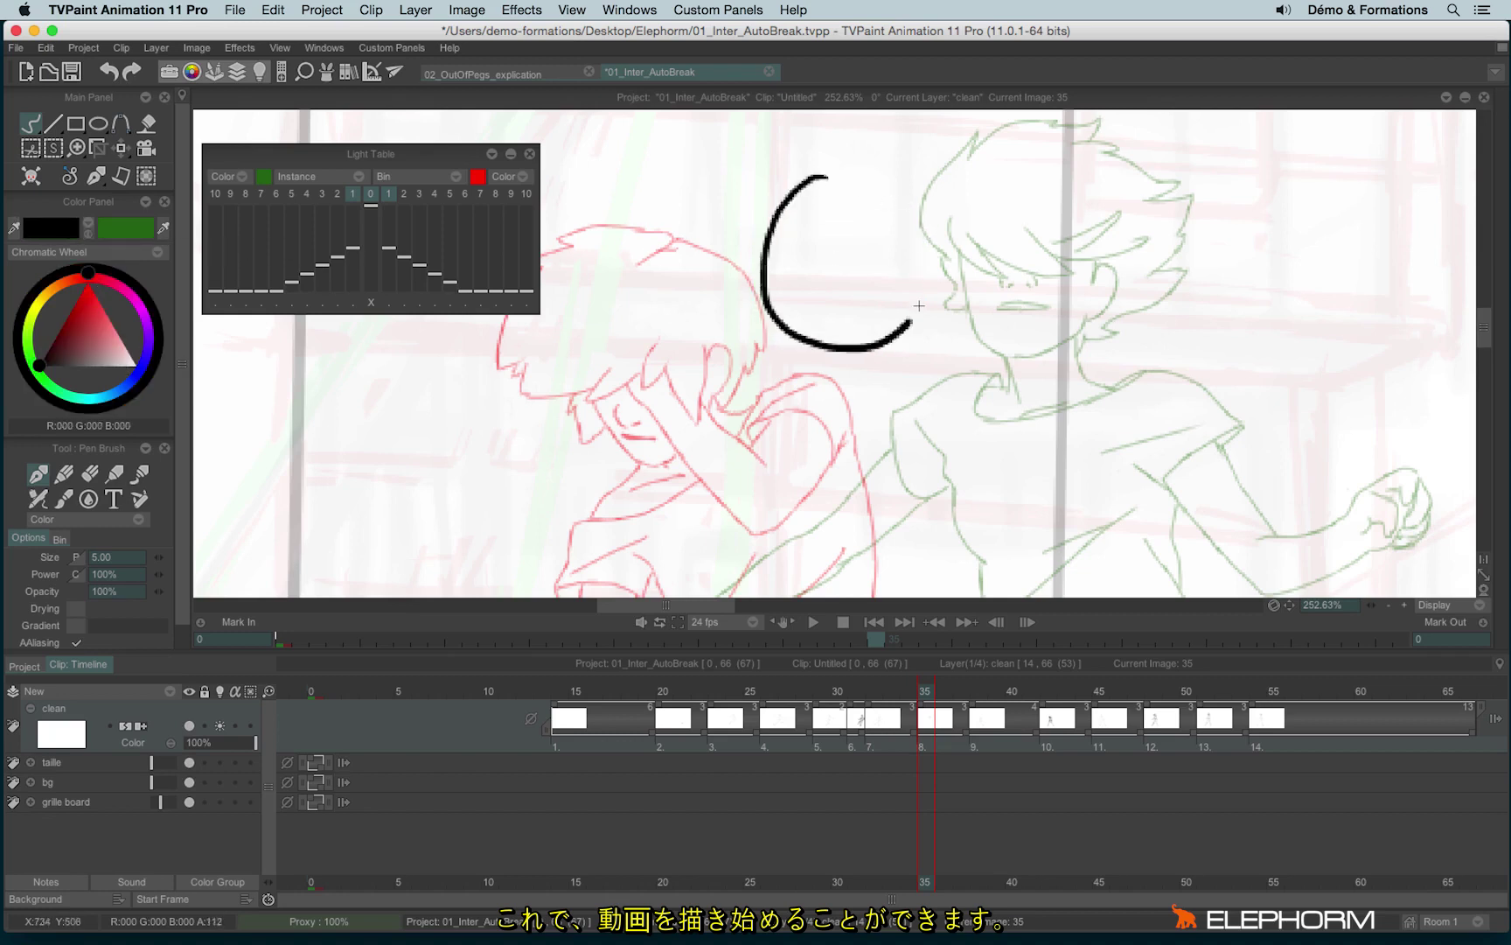
left_click_drag(848, 353, 908, 403)
left_click_drag(892, 333, 907, 397)
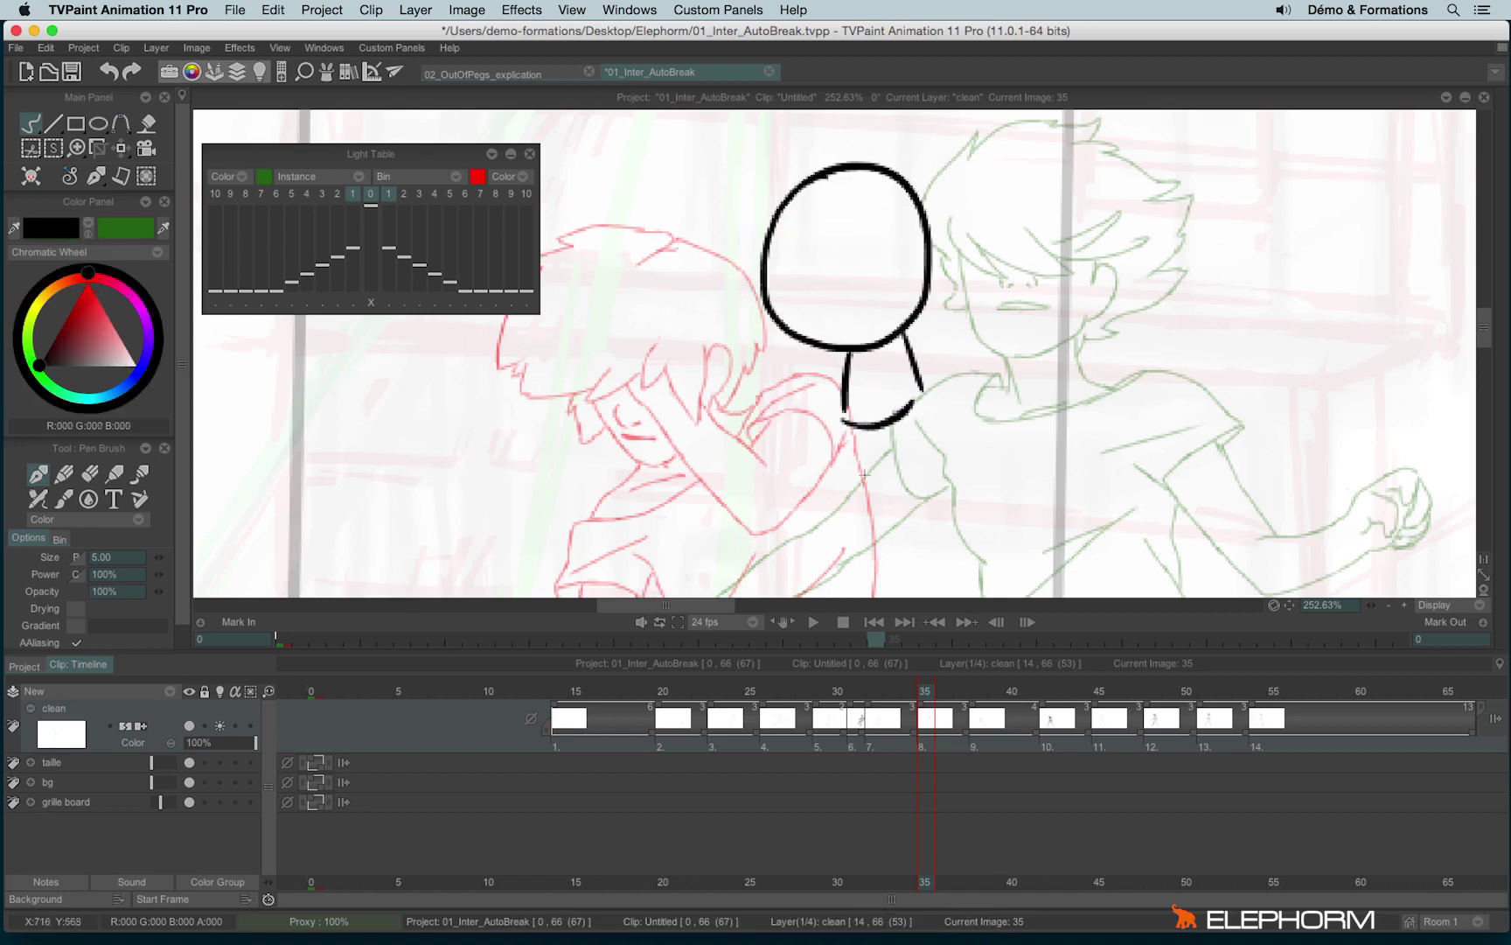
scroll(916, 355, "down", 3)
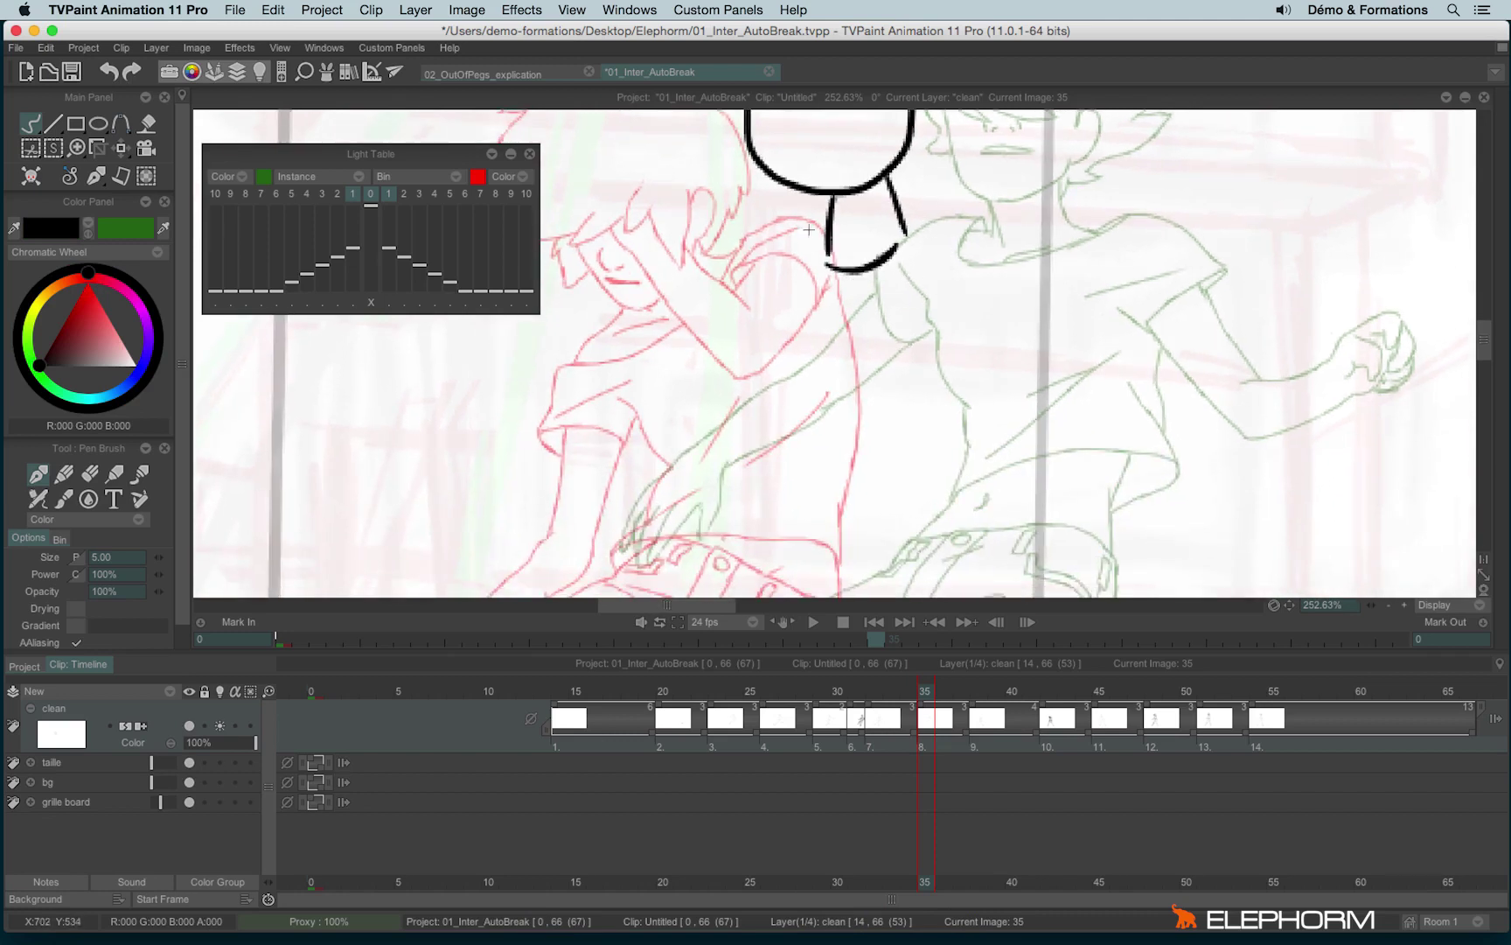
Draw the shoulder line, arm hook, spine and hip loop, then reframe the figure
left_click_drag(815, 225, 1008, 218)
mouse_move(907, 228)
left_mouse_down()
mouse_move(886, 278)
mouse_move(764, 298)
mouse_move(812, 236)
mouse_move(771, 296)
left_mouse_up()
scroll(841, 167, "down", 3)
mouse_move(841, 154)
left_mouse_down()
mouse_move(799, 401)
mouse_move(918, 390)
left_mouse_up()
left_click_drag(739, 371, 770, 505)
mouse_move(910, 392)
left_mouse_down()
mouse_move(827, 496)
mouse_move(879, 407)
left_mouse_up()
scroll(862, 427, "down", 1)
scroll(862, 427, "down", 3)
scroll(1000, 264, "up", 2)
scroll(1050, 316, "down", 4)
mouse_move(1026, 358)
left_mouse_down()
mouse_move(1021, 294)
mouse_move(990, 358)
left_mouse_up()
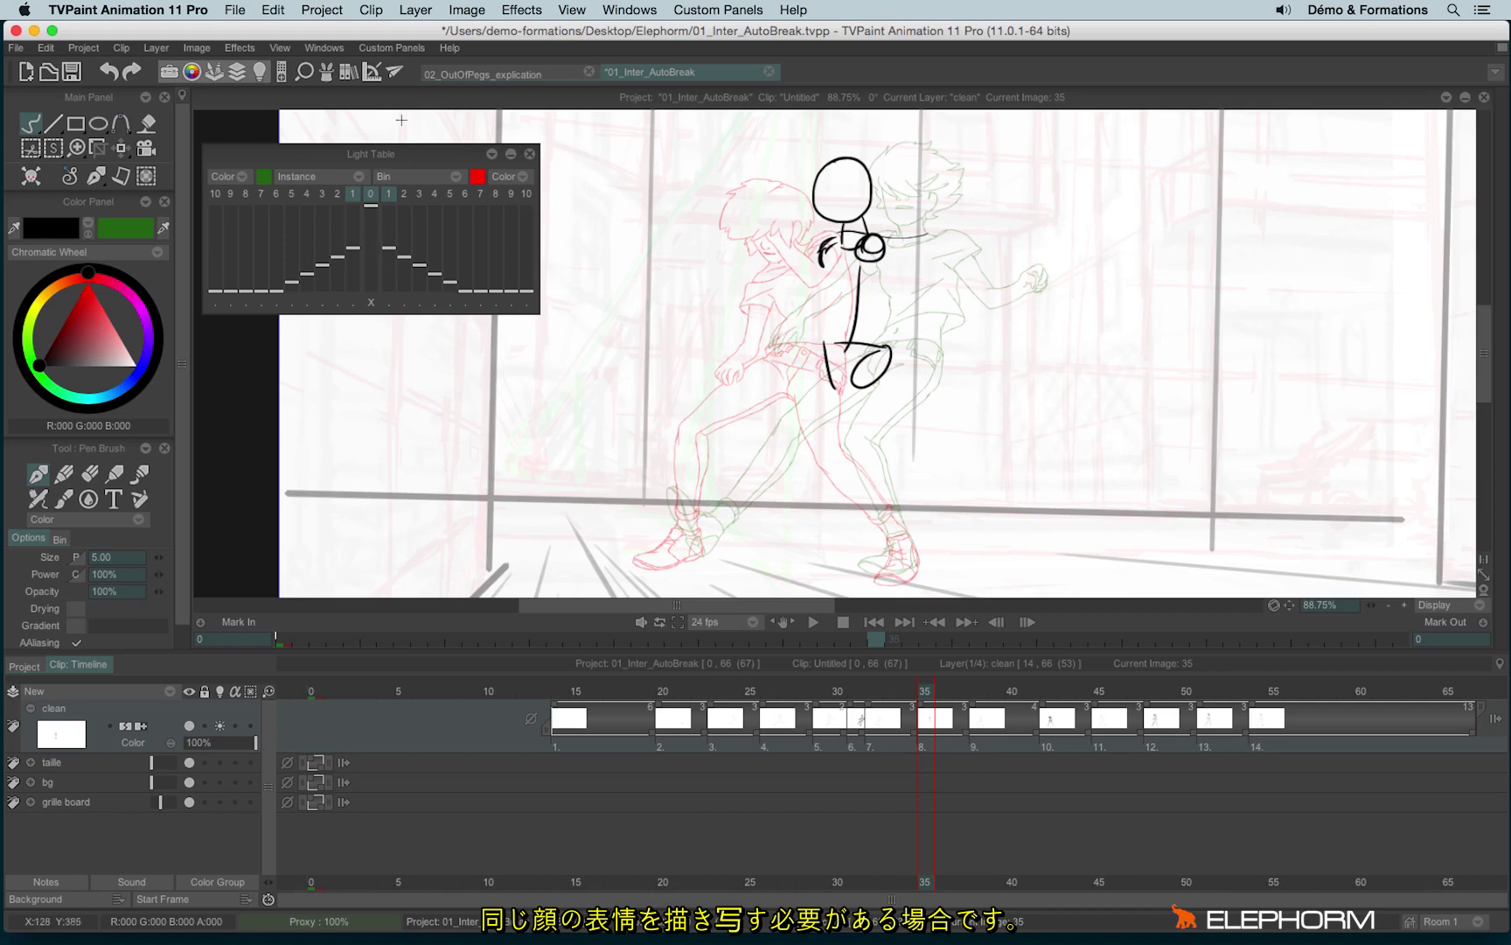
Switch to the 02_OutOfPegs_explication project tab
left_click(502, 71)
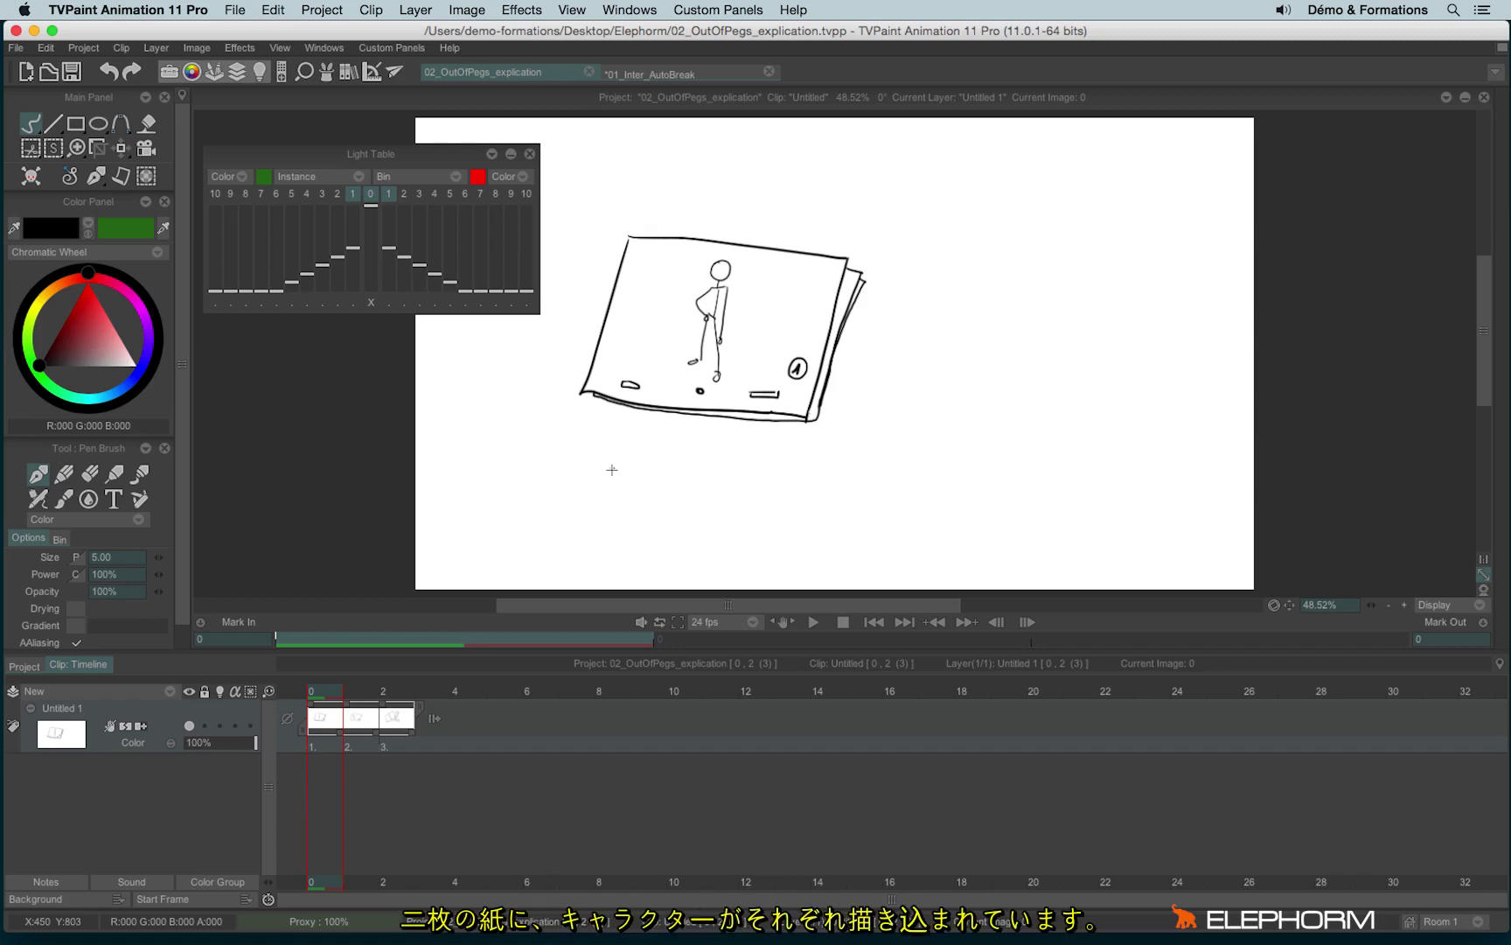
Step forward to the rotated-paper drawing, then back to the previous one
key("Right")
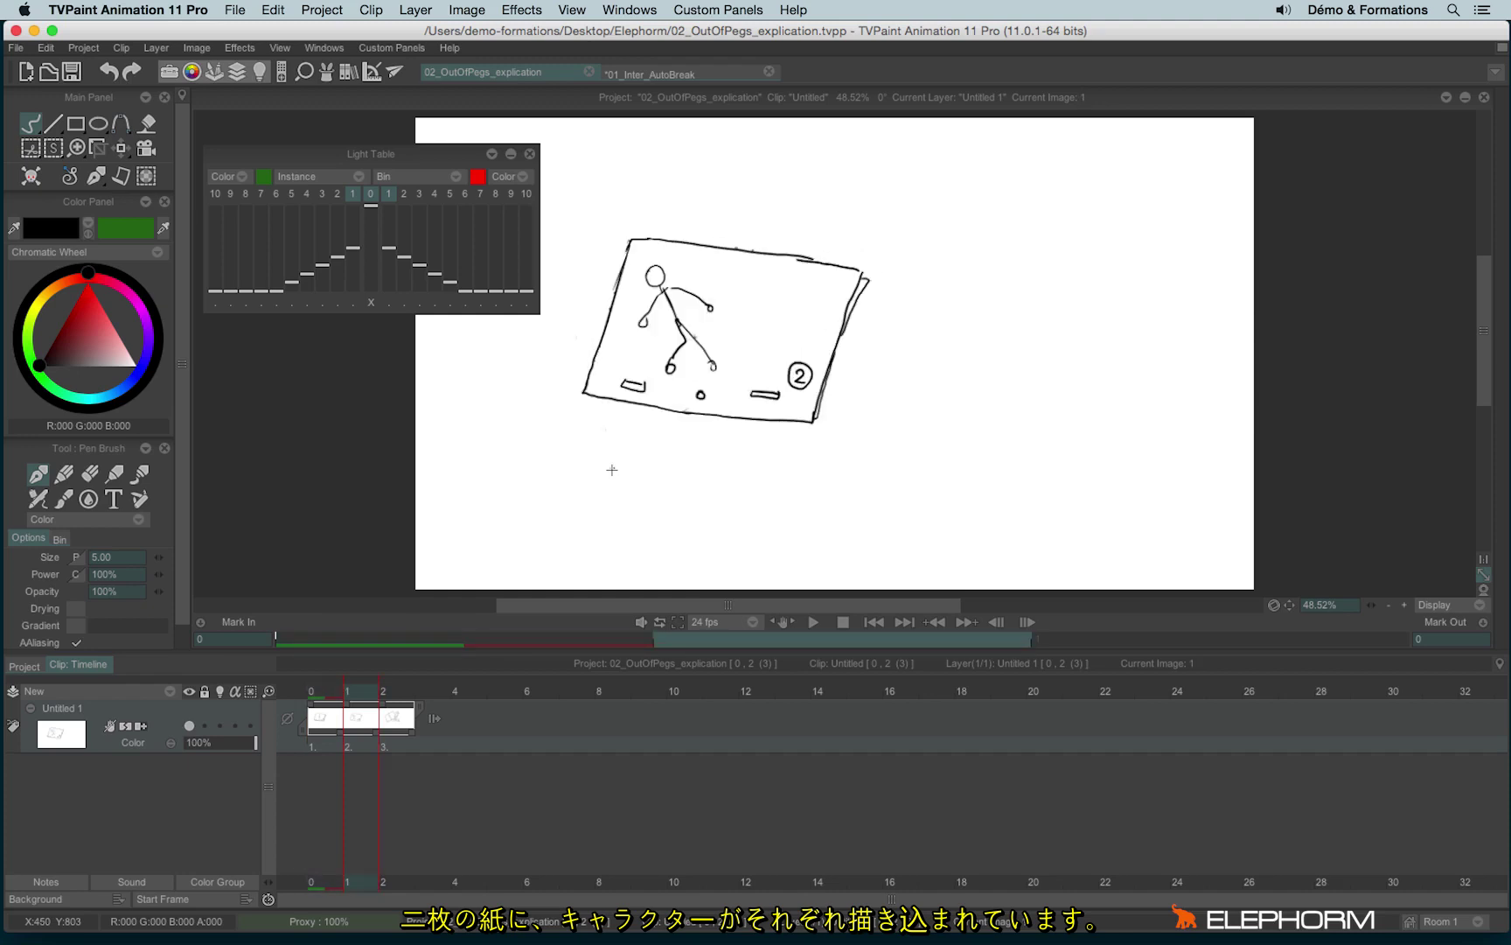
key("Right")
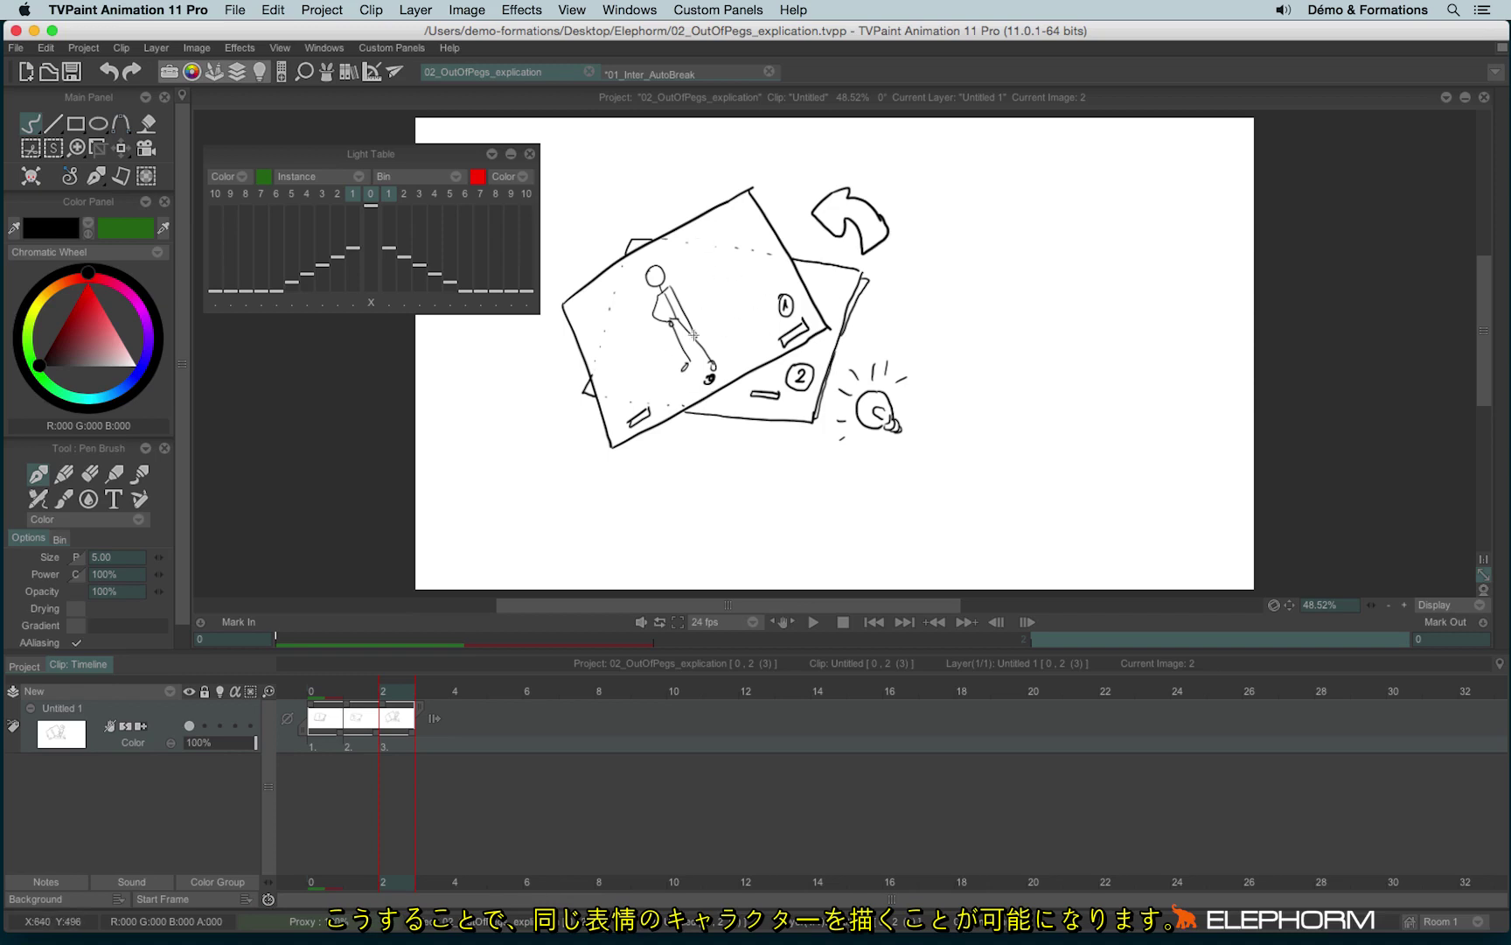
key("Left")
Flip between images 1 and 2, end on the rotated-paper drawing, and draw the face
key("Right")
key("Left")
key("Right")
key("Left")
key("Right")
key("Left")
key("Right")
key("Left")
key("Right")
left_click_drag(651, 274, 653, 283)
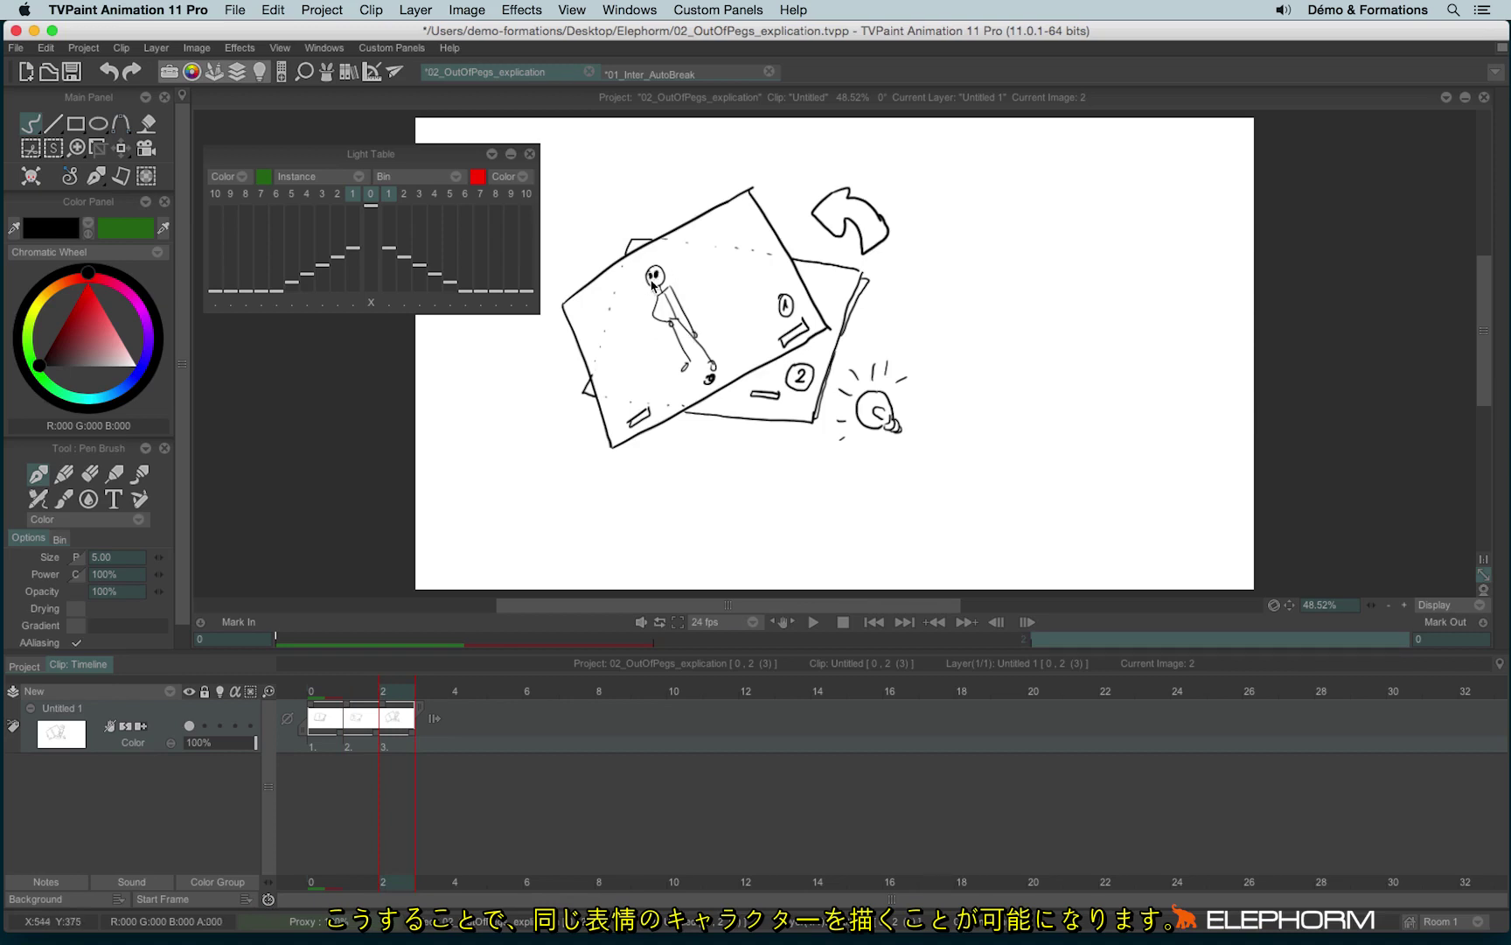
In 01_Inter_AutoBreak, expand offset controls and drag the neighbouring drawing to X -81, Y 7
left_click(639, 73)
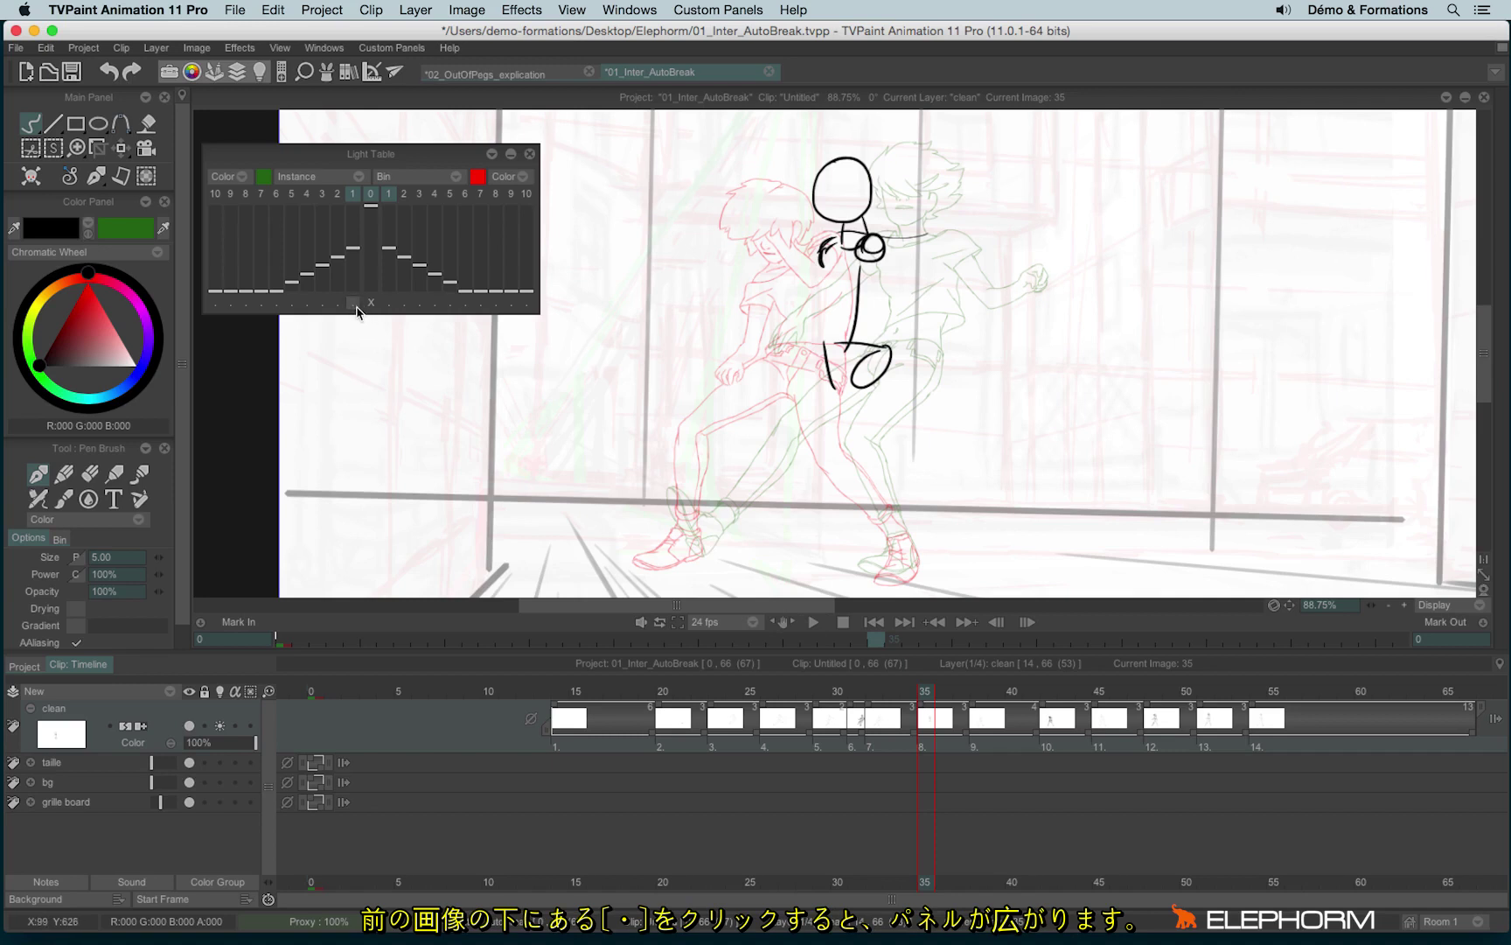
left_click(357, 307)
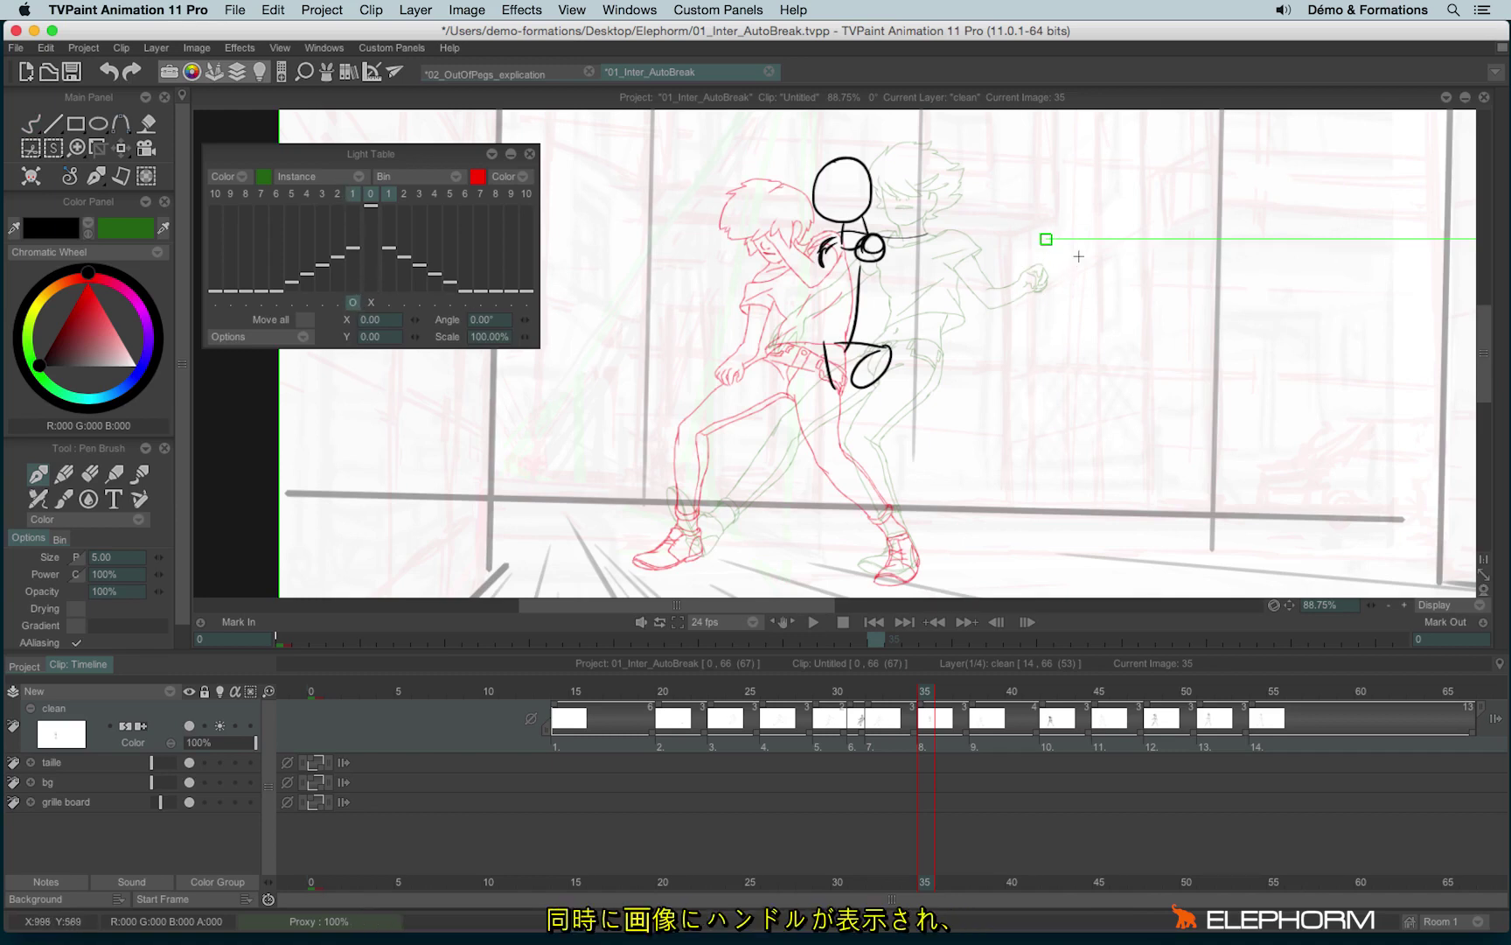
scroll(1161, 233, "down", 5)
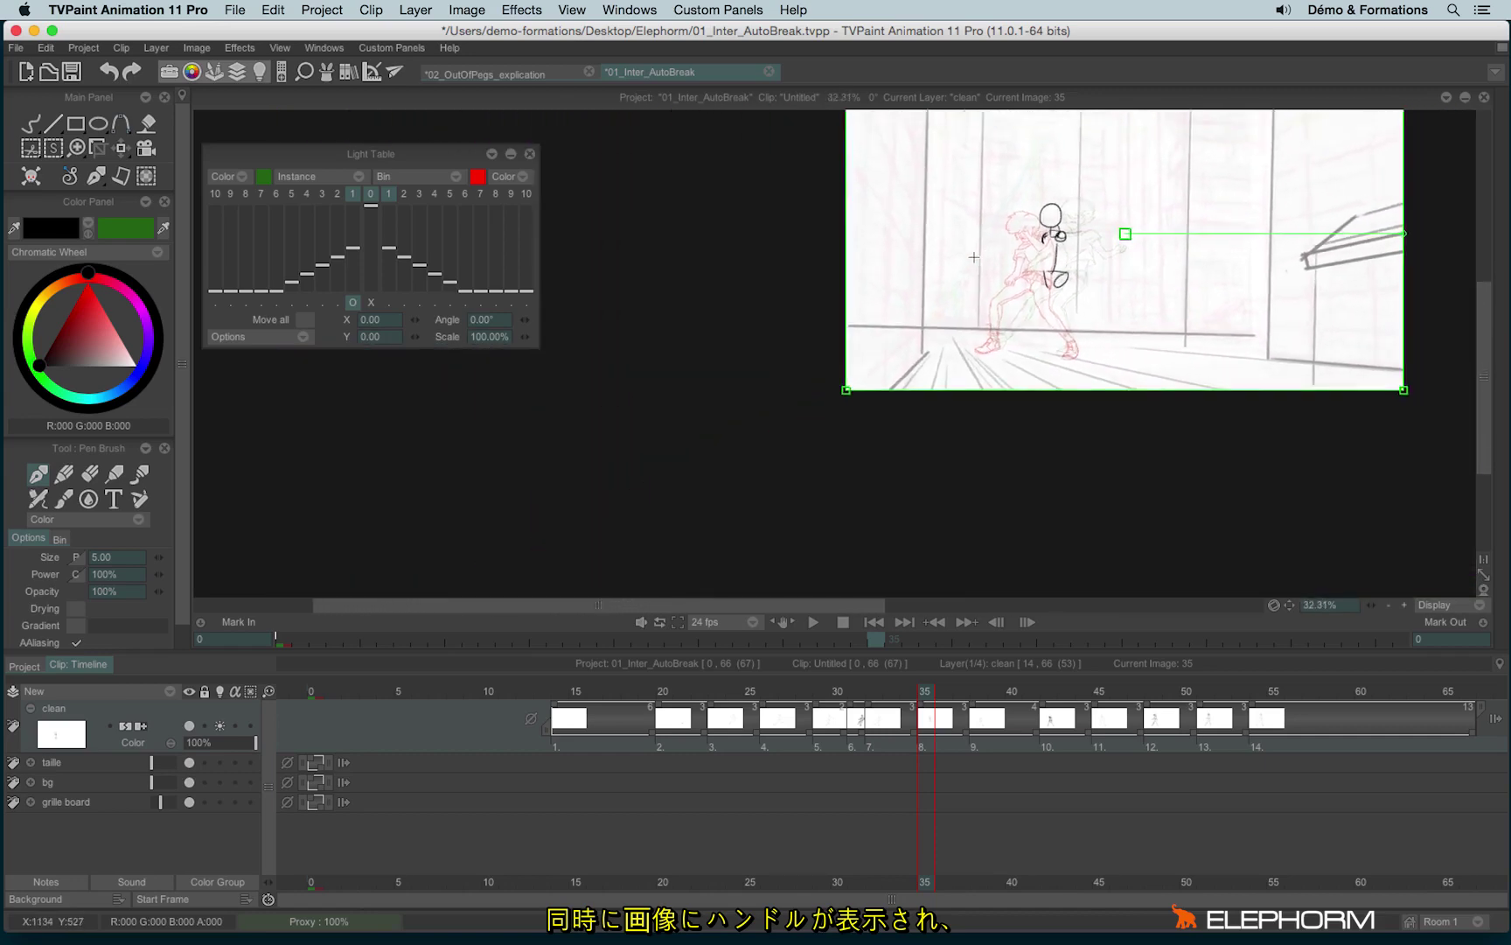
scroll(987, 242, "down", 1)
left_click_drag(1116, 235, 992, 306)
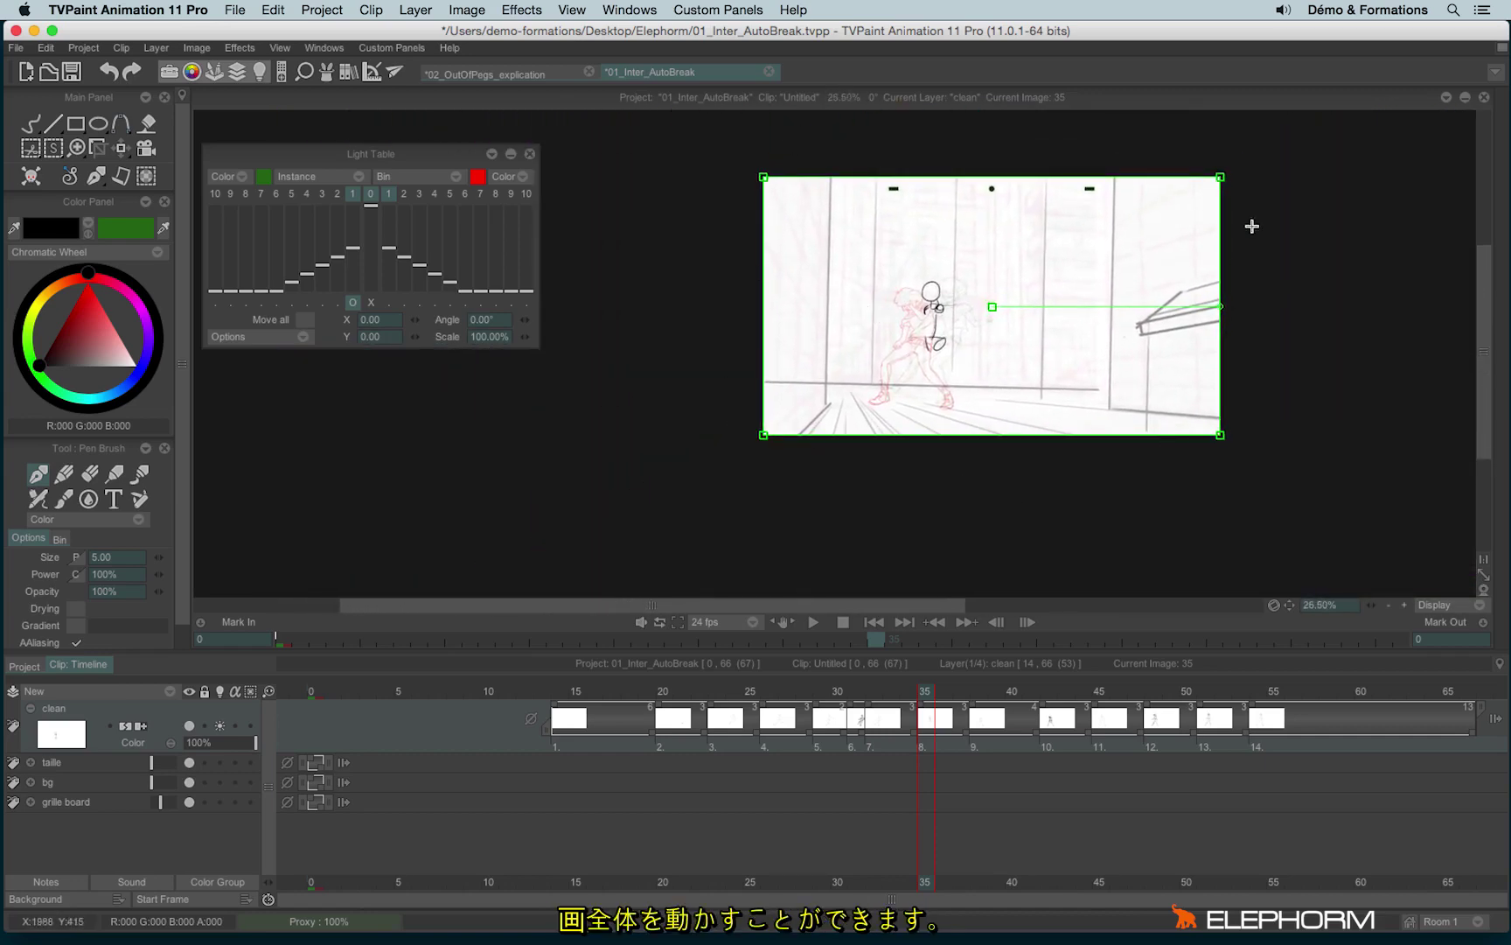
scroll(1145, 302, "up", 3)
scroll(1144, 302, "up", 2)
scroll(1144, 302, "up", 2)
scroll(1144, 302, "up", 1)
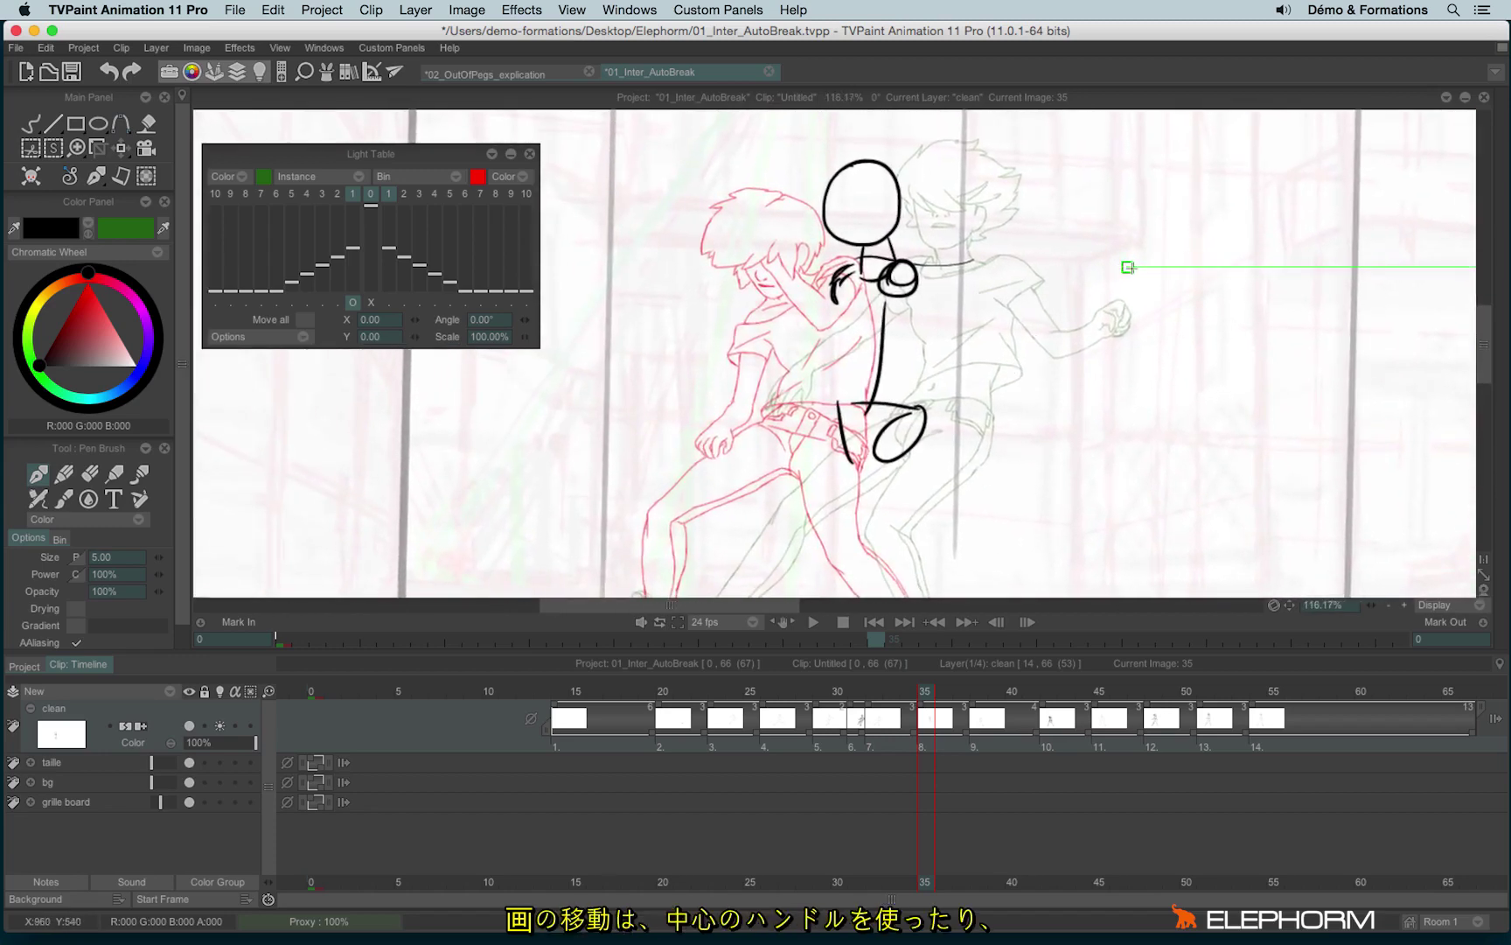
left_click_drag(1130, 269, 1037, 274)
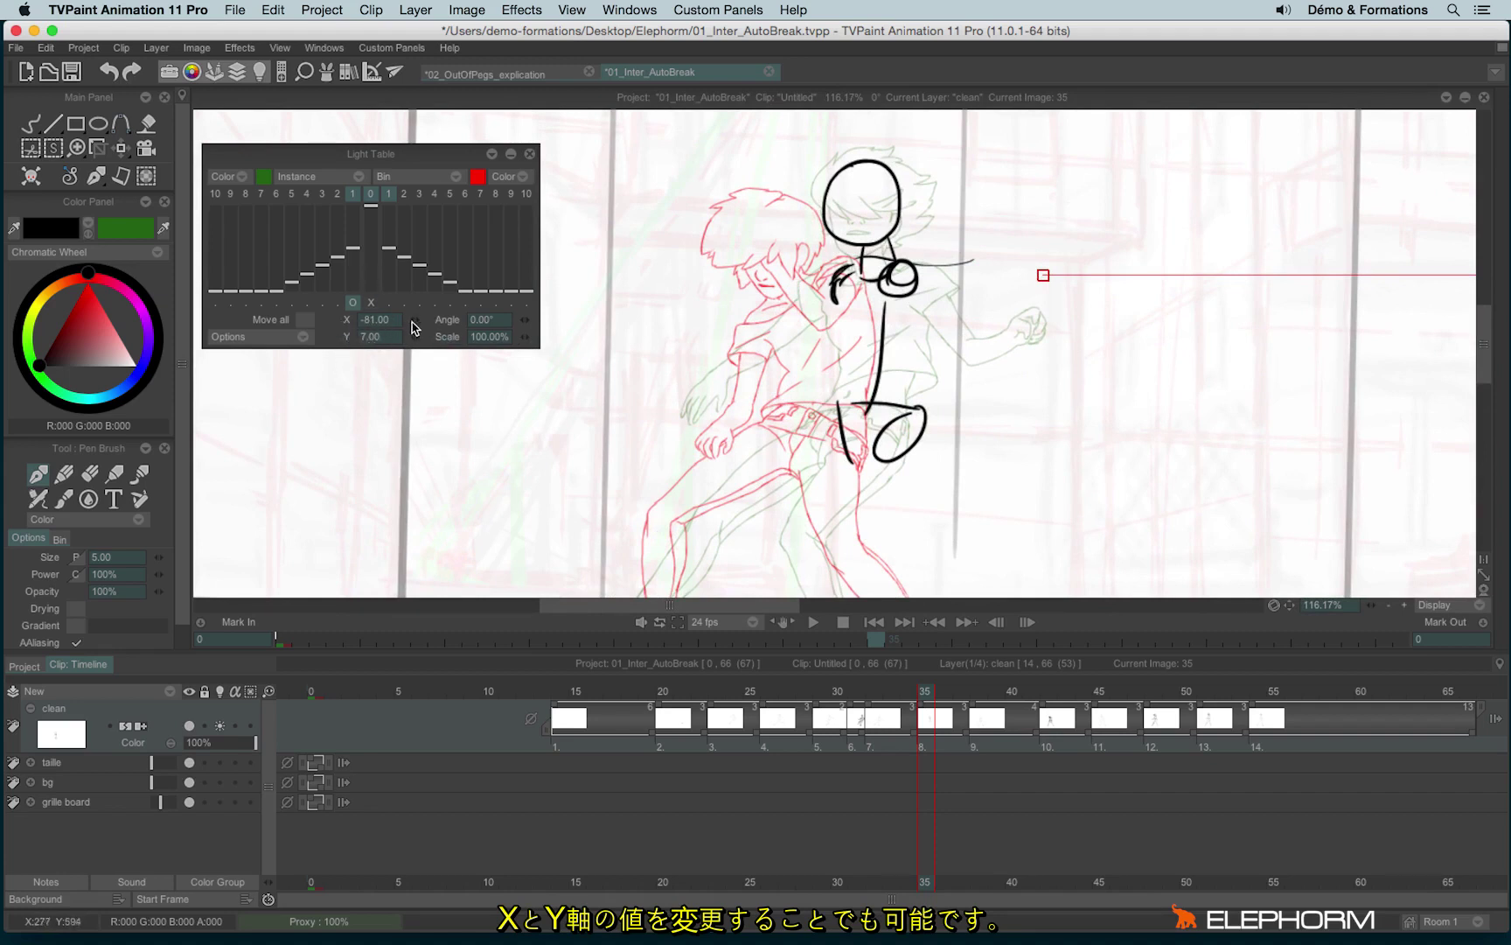
Reset the previous-frame onion skin to 100% scale and 0° rotation, keeping its offset
mouse_move(415, 321)
left_mouse_down()
mouse_move(419, 340)
mouse_move(438, 340)
left_mouse_up()
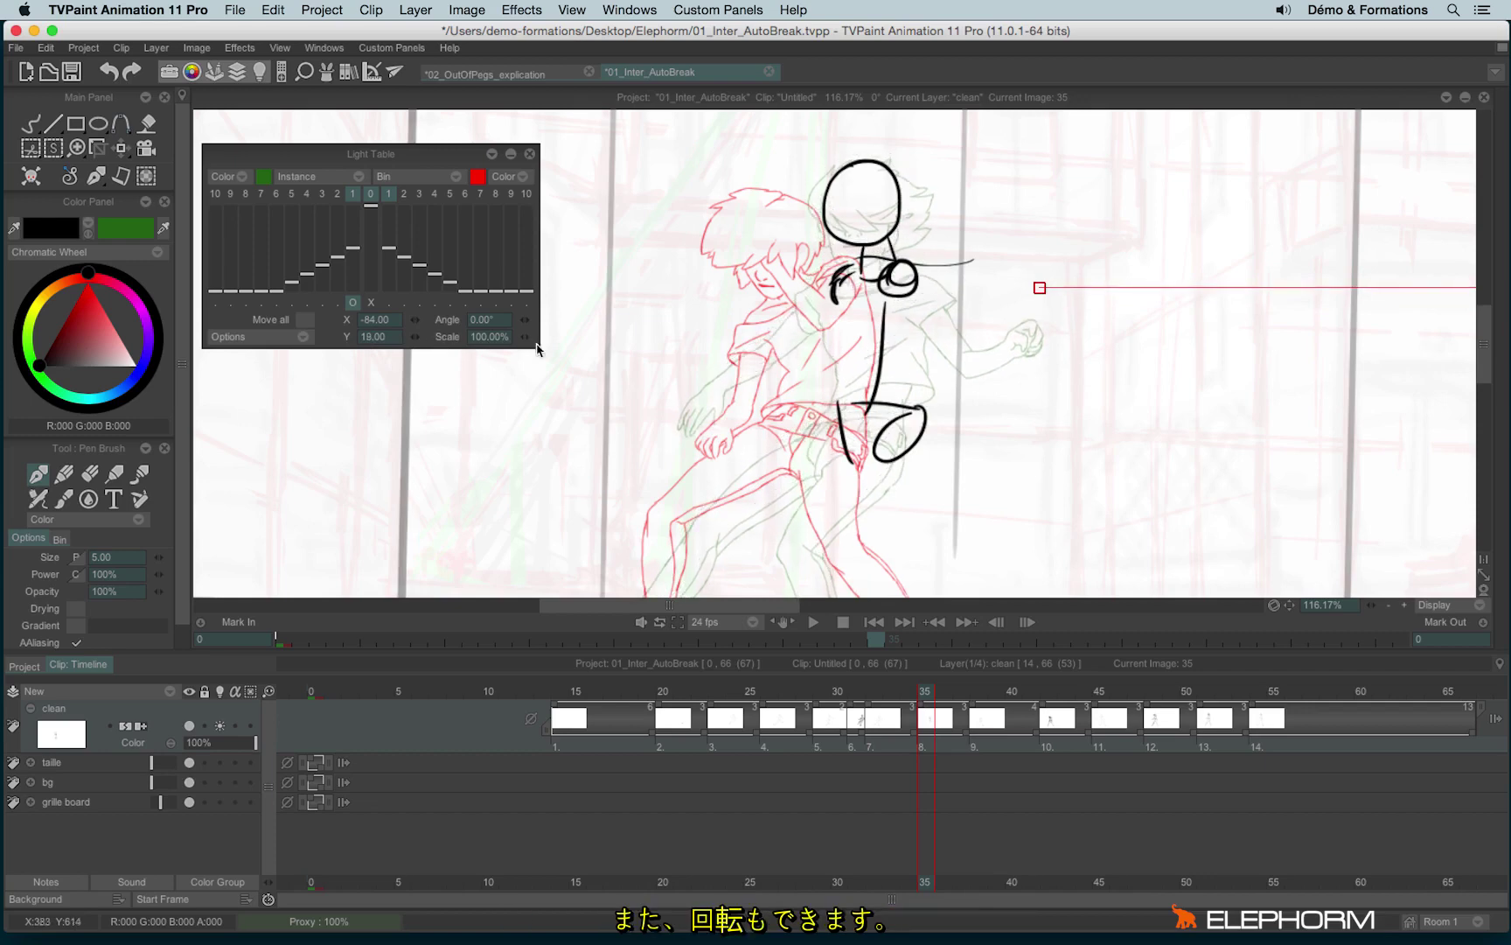
mouse_move(530, 328)
left_mouse_down()
mouse_move(596, 334)
mouse_move(523, 341)
mouse_move(600, 376)
mouse_move(532, 461)
mouse_move(500, 369)
left_mouse_up()
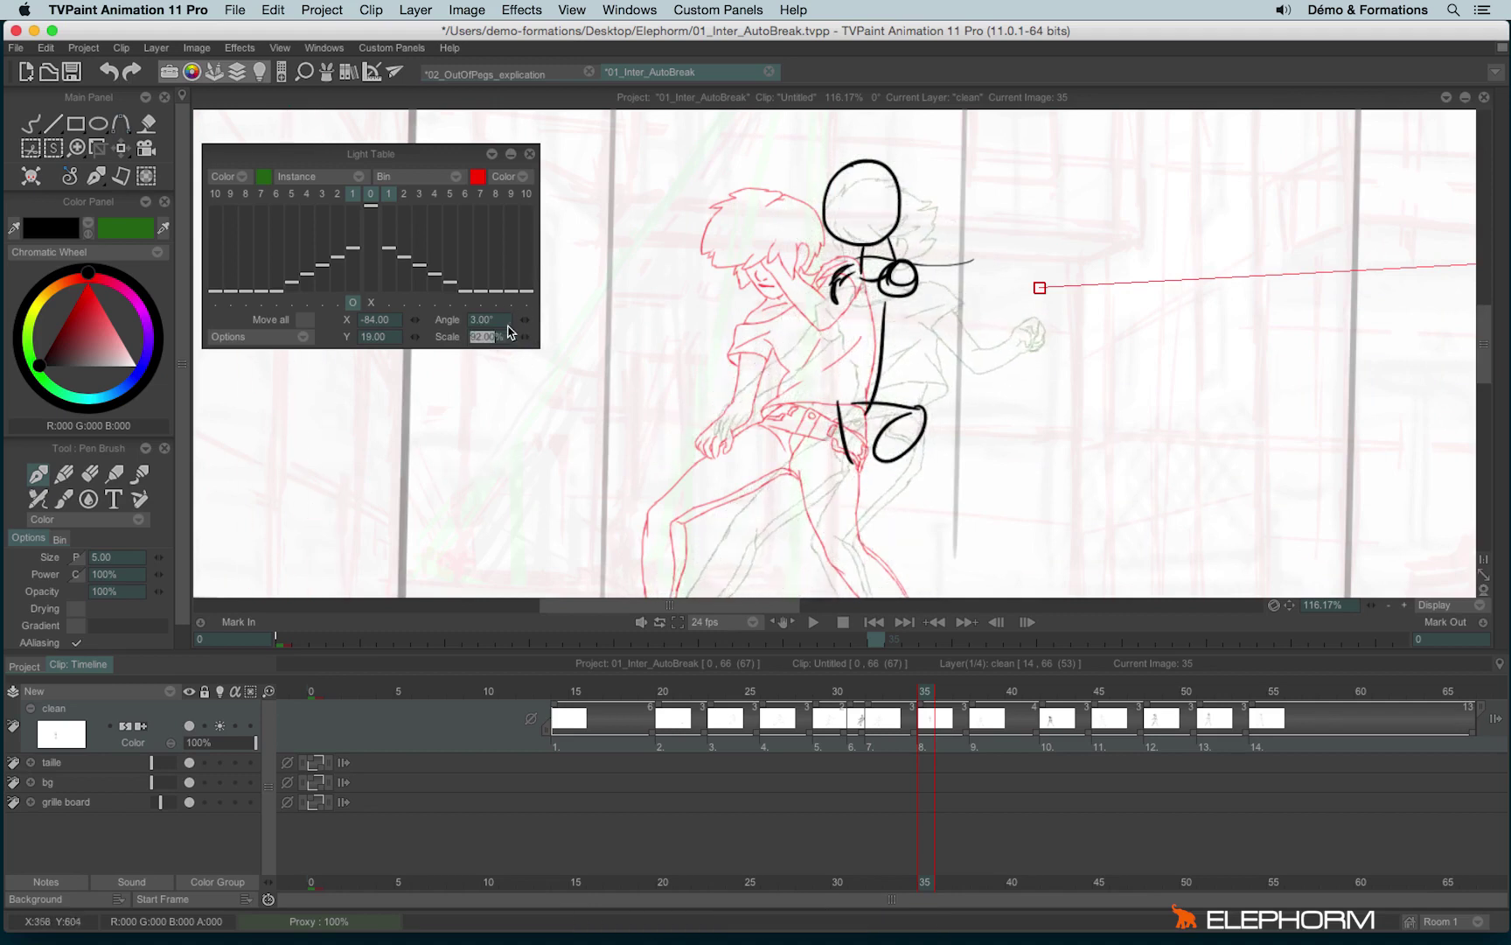
type("1")
left_click(481, 318)
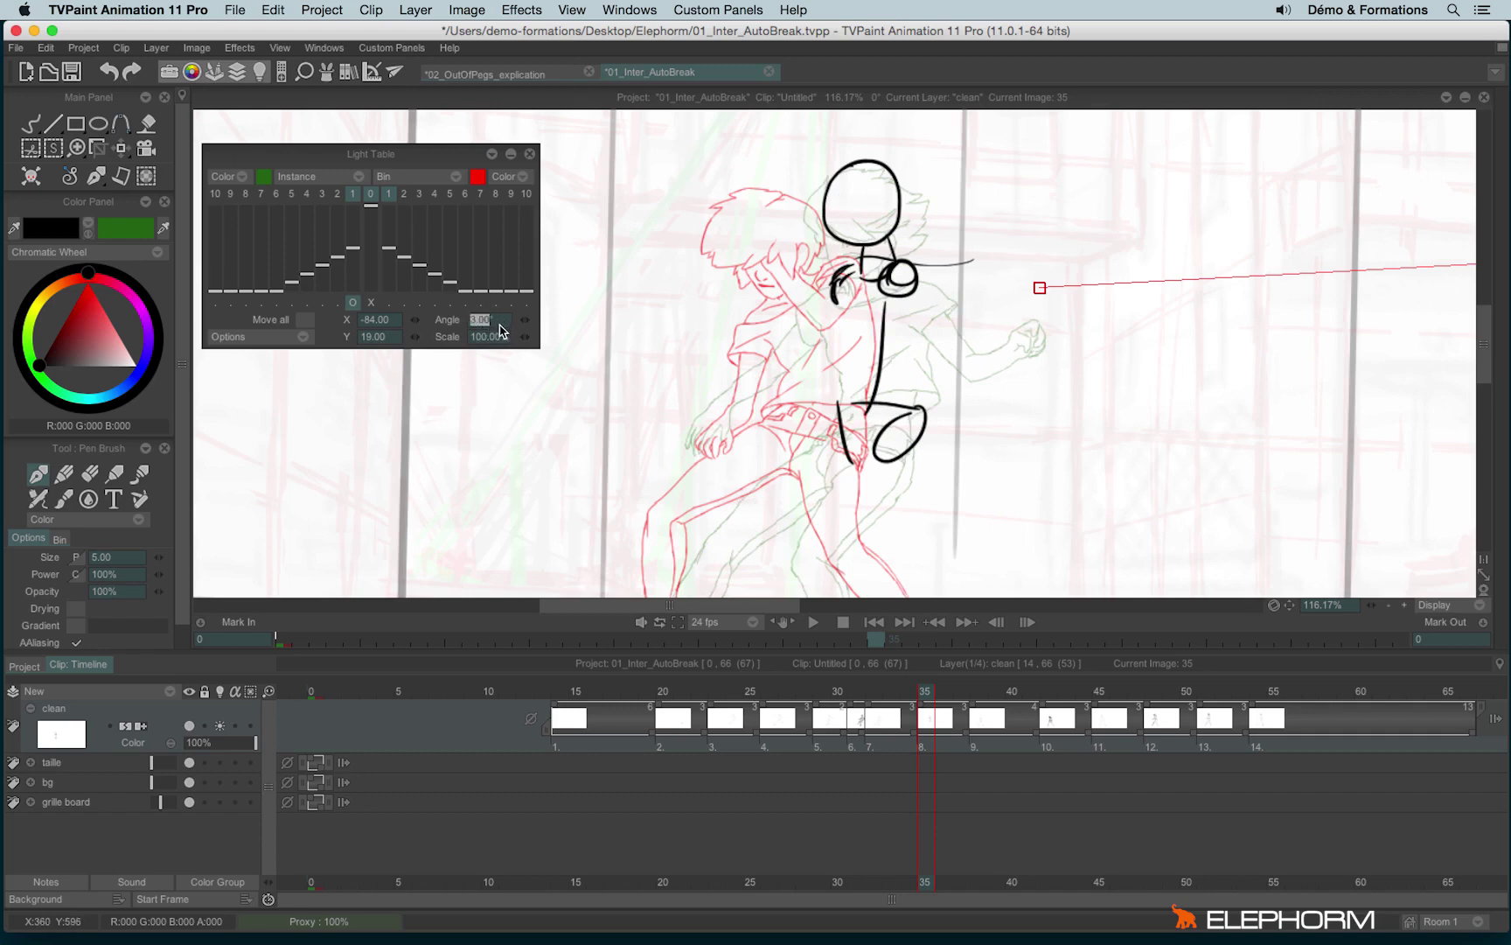
type("0")
key("Return")
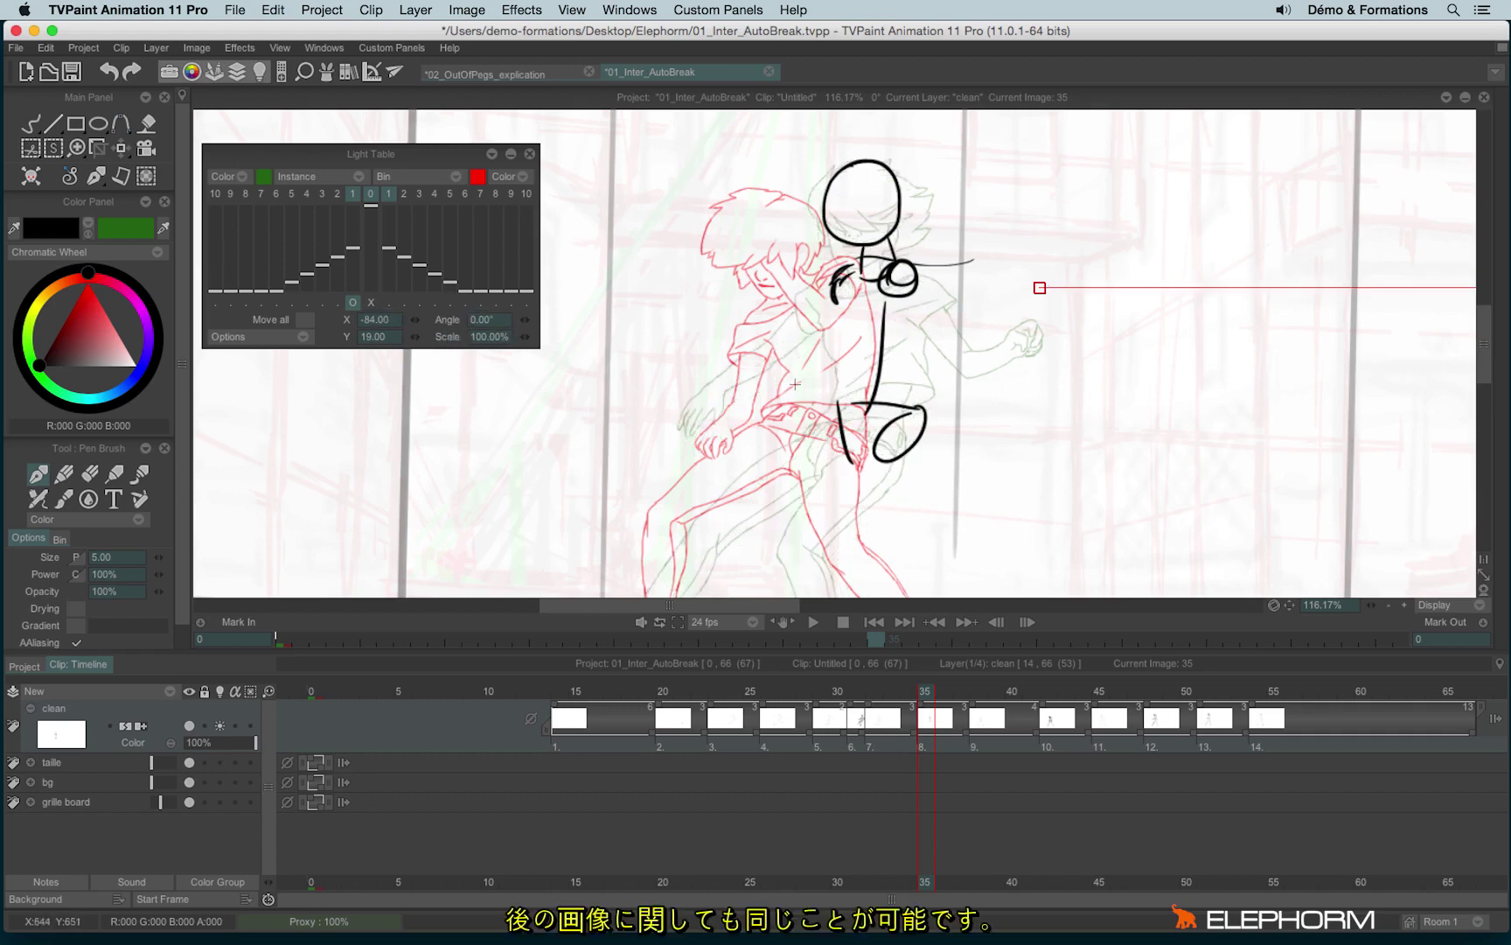
Offset the next frame's onion skin, erase the stick figure, and realign the ghosts
left_click(389, 303)
mouse_move(672, 419)
left_mouse_down()
mouse_move(818, 382)
mouse_move(920, 291)
left_mouse_up()
key("BackSpace")
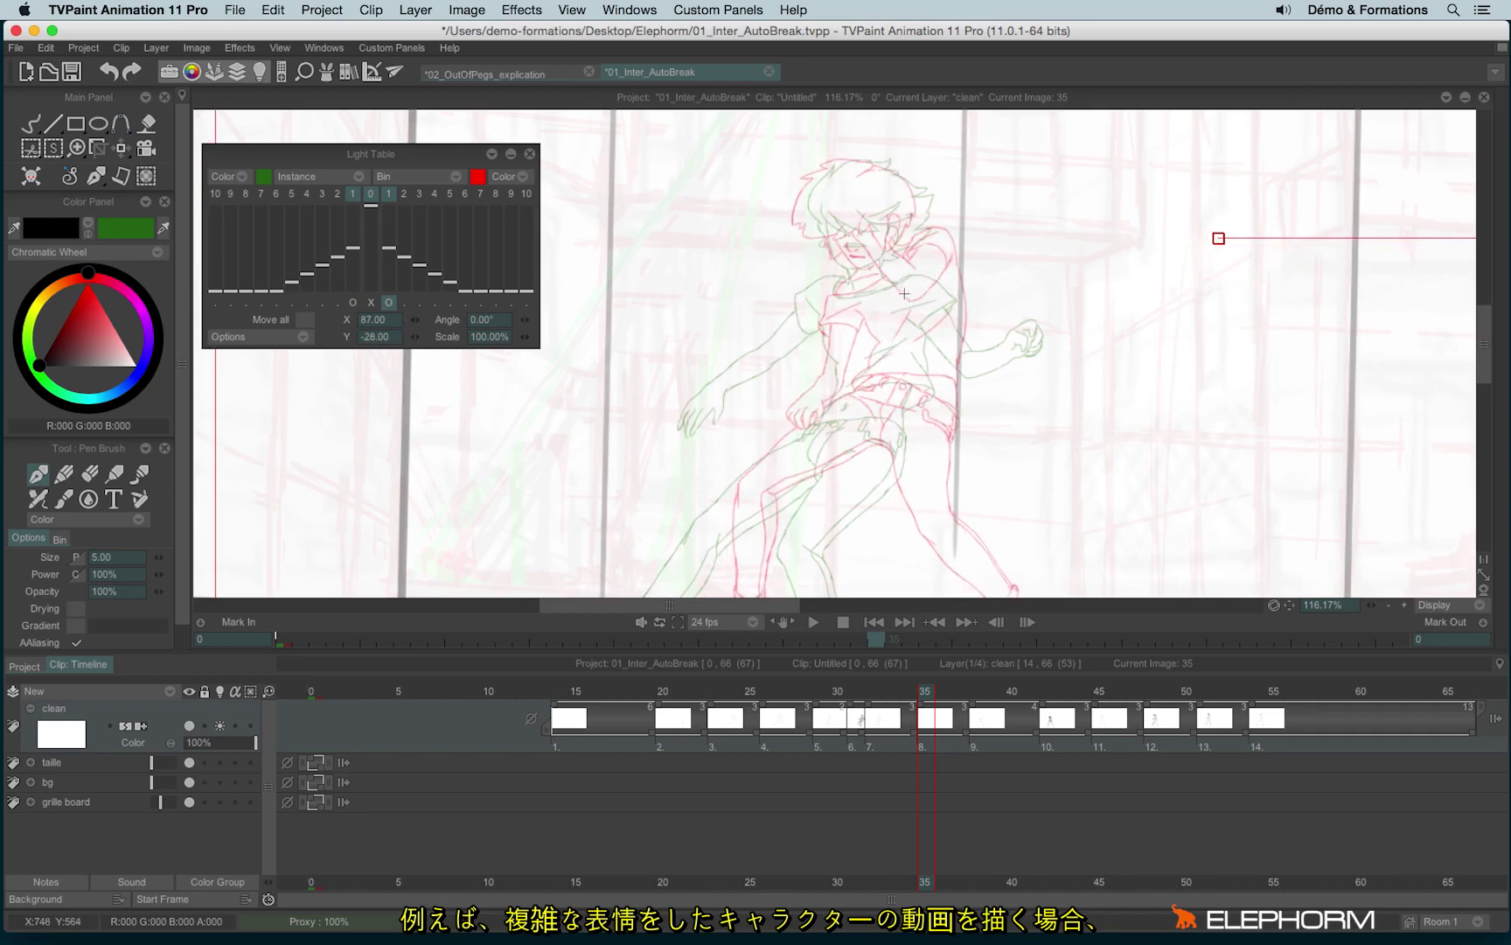
scroll(834, 322, "up", 3)
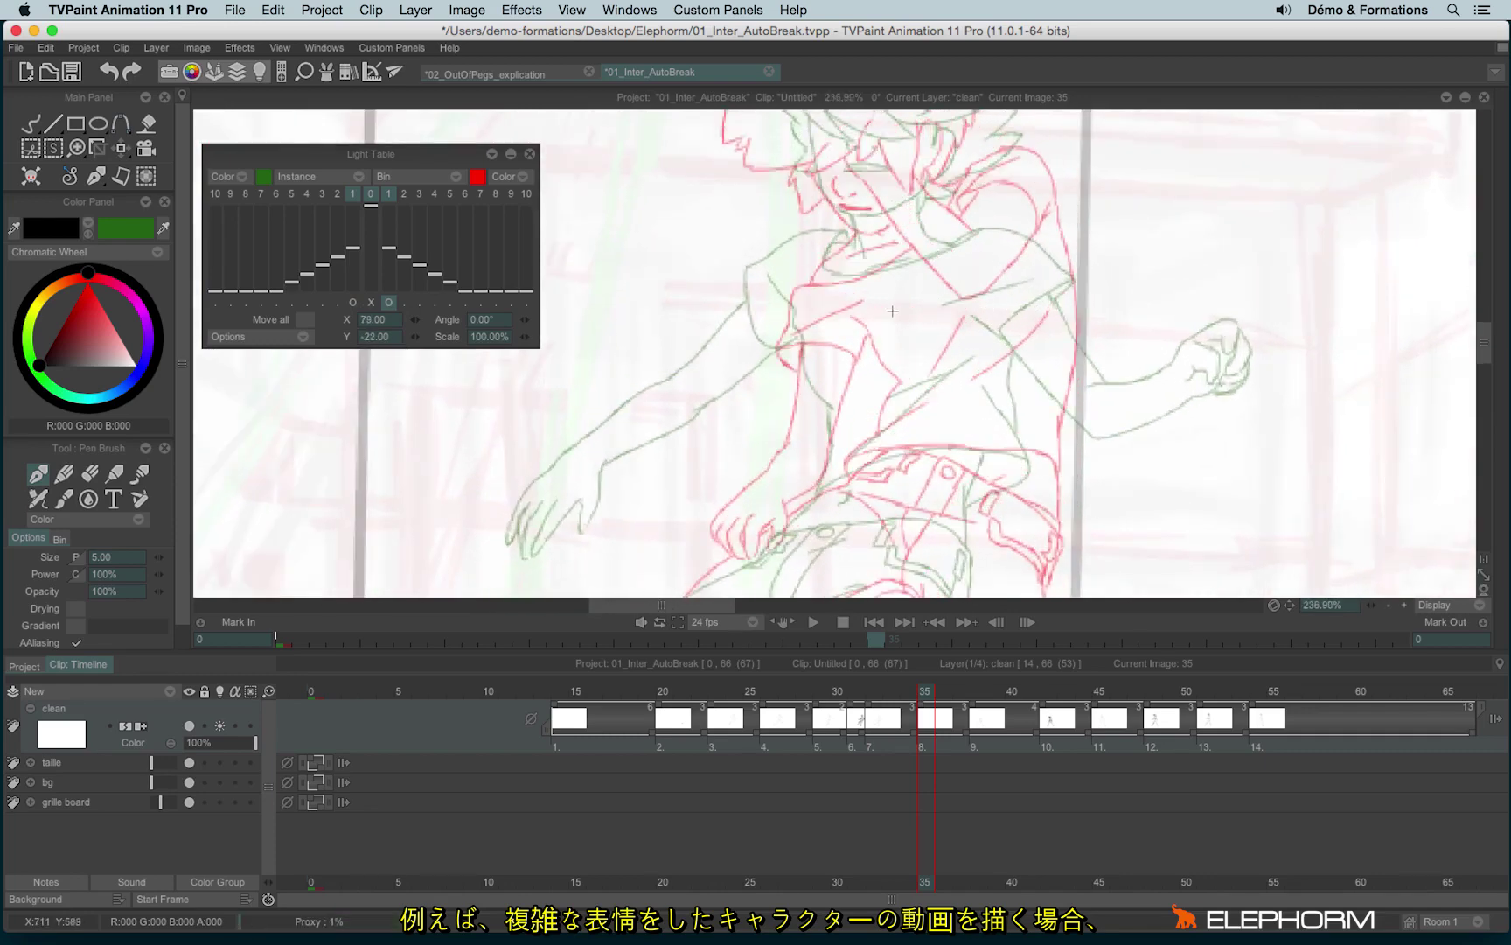
left_click_drag(922, 297, 881, 261)
With the Freehand brush, trace the jaw, mouth, eye and ear in black
left_click(31, 123)
scroll(834, 335, "up", 2)
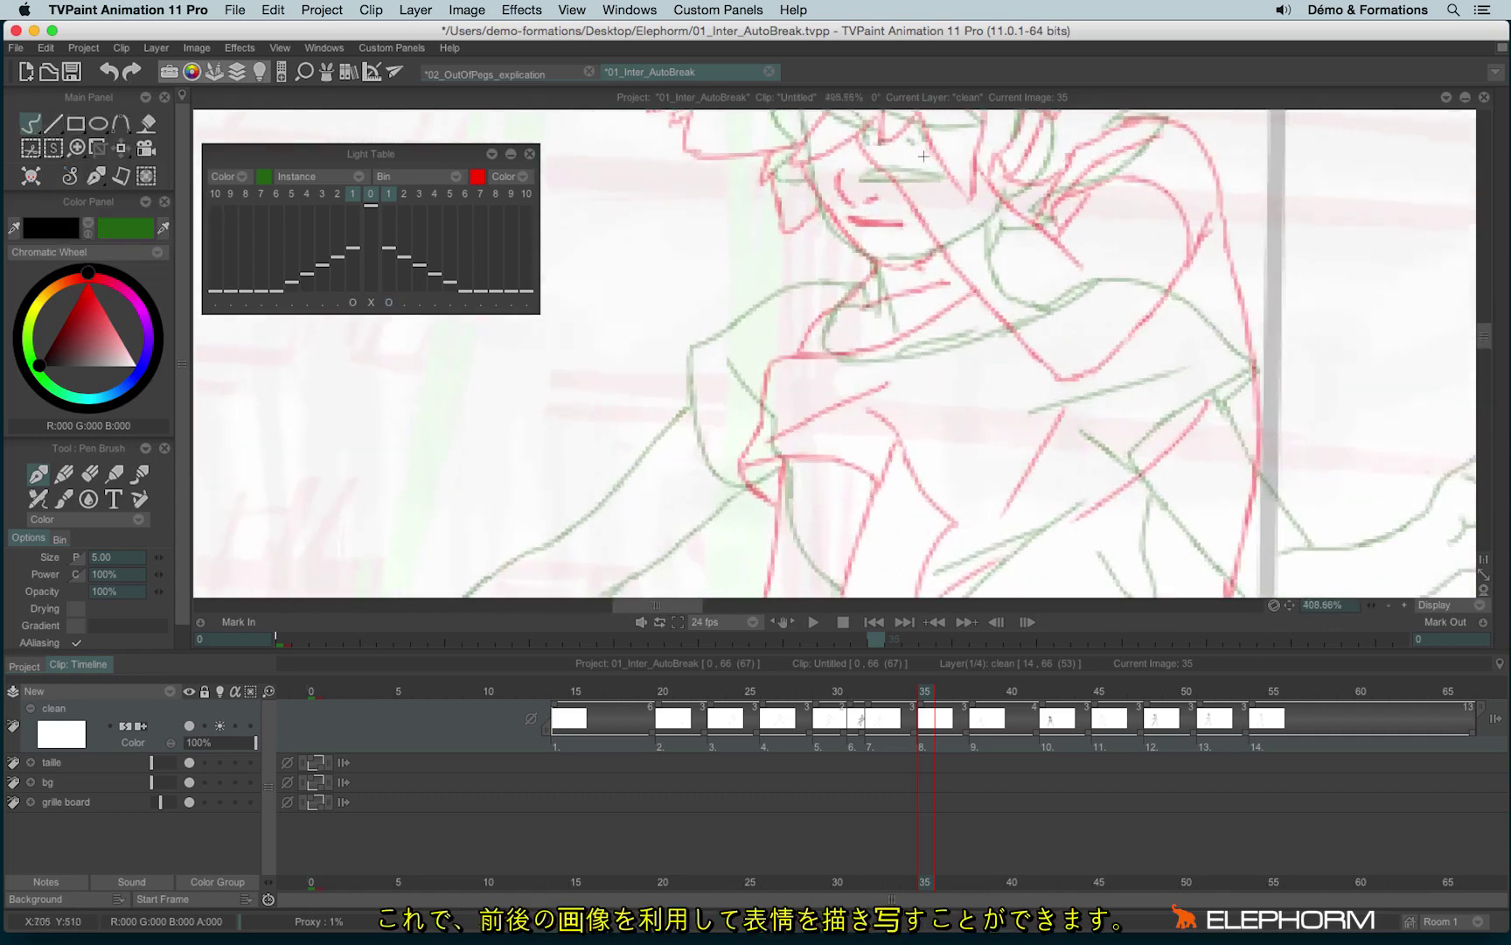
scroll(833, 336, "up", 2)
scroll(833, 335, "up", 2)
scroll(713, 350, "up", 2)
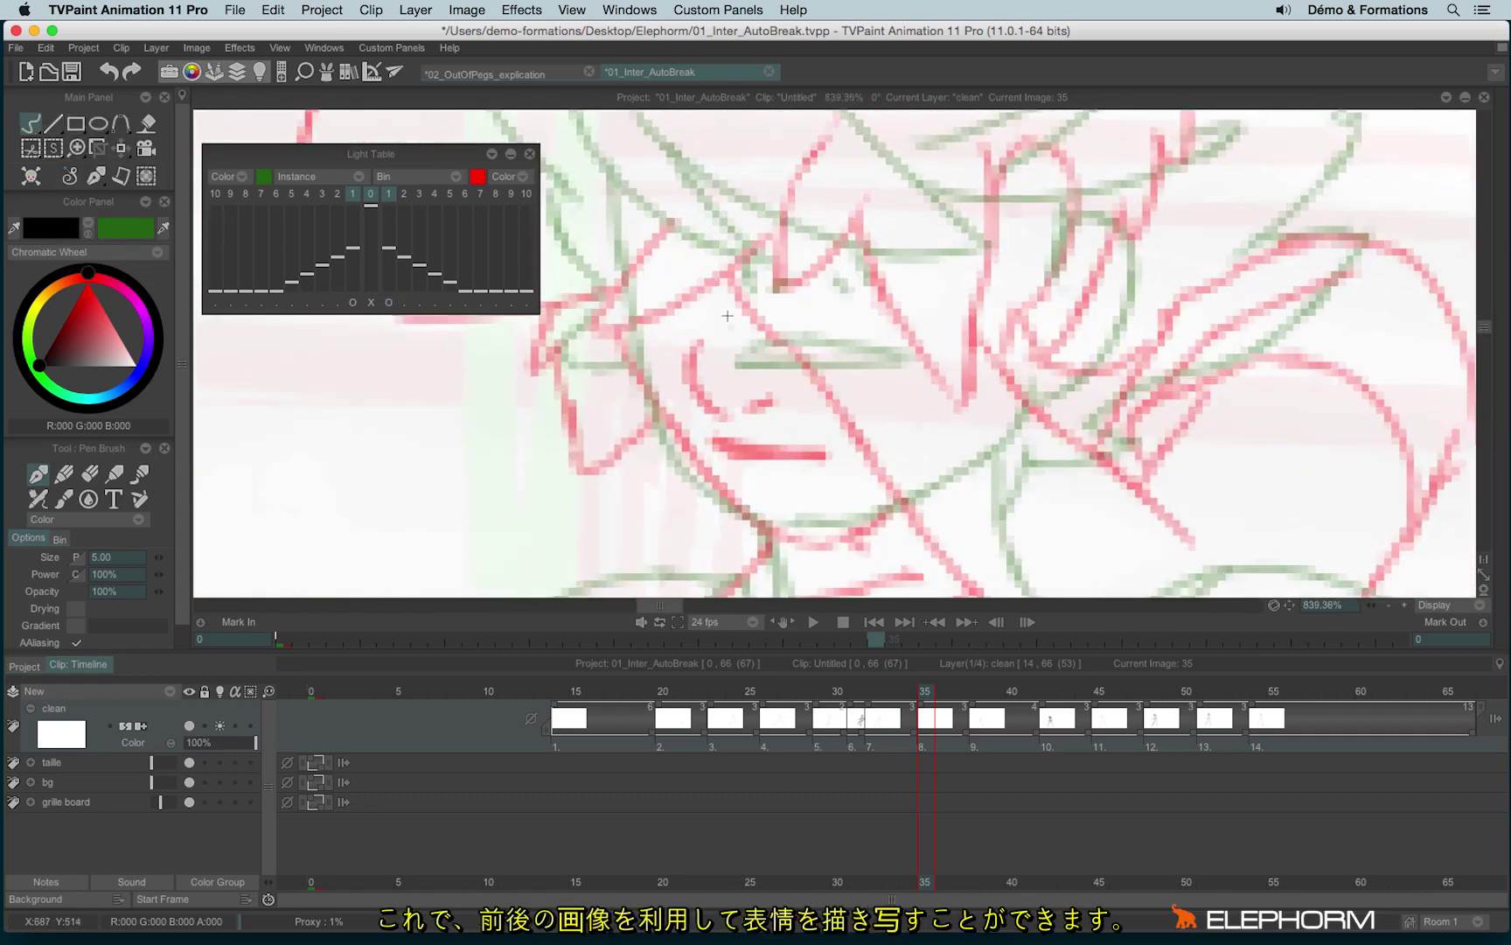
scroll(721, 315, "down", 2)
mouse_move(638, 237)
left_mouse_down()
mouse_move(692, 449)
mouse_move(749, 489)
mouse_move(870, 483)
mouse_move(971, 353)
left_mouse_up()
left_click_drag(727, 410, 841, 411)
mouse_move(722, 296)
left_mouse_down()
mouse_move(746, 342)
mouse_move(769, 335)
left_mouse_up()
scroll(683, 244, "up", 2)
scroll(683, 243, "up", 3)
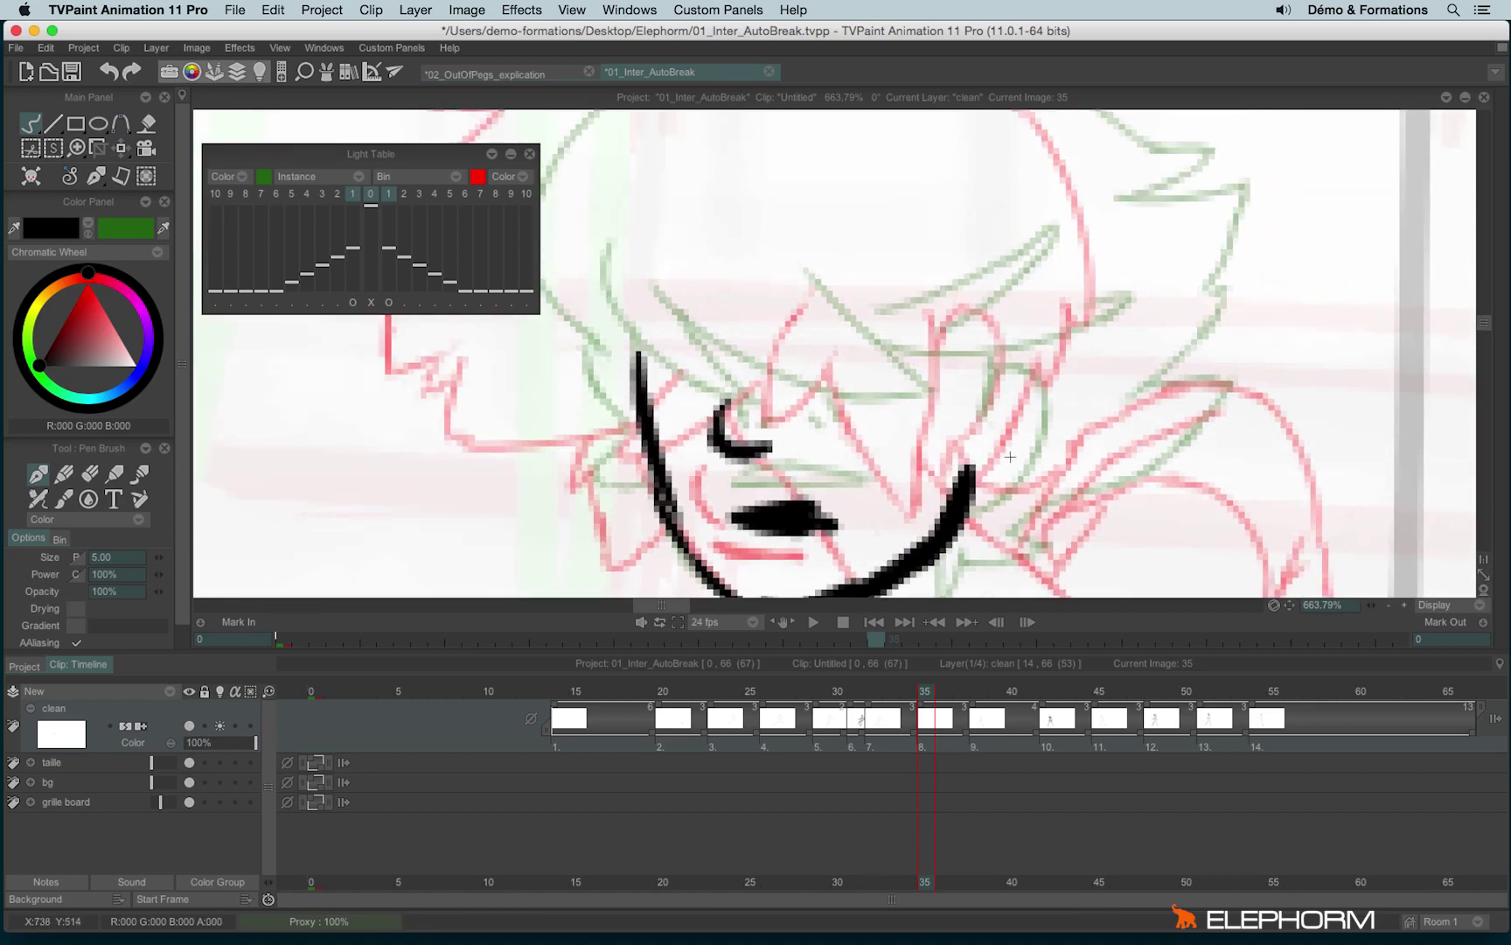
scroll(1041, 400, "down", 4)
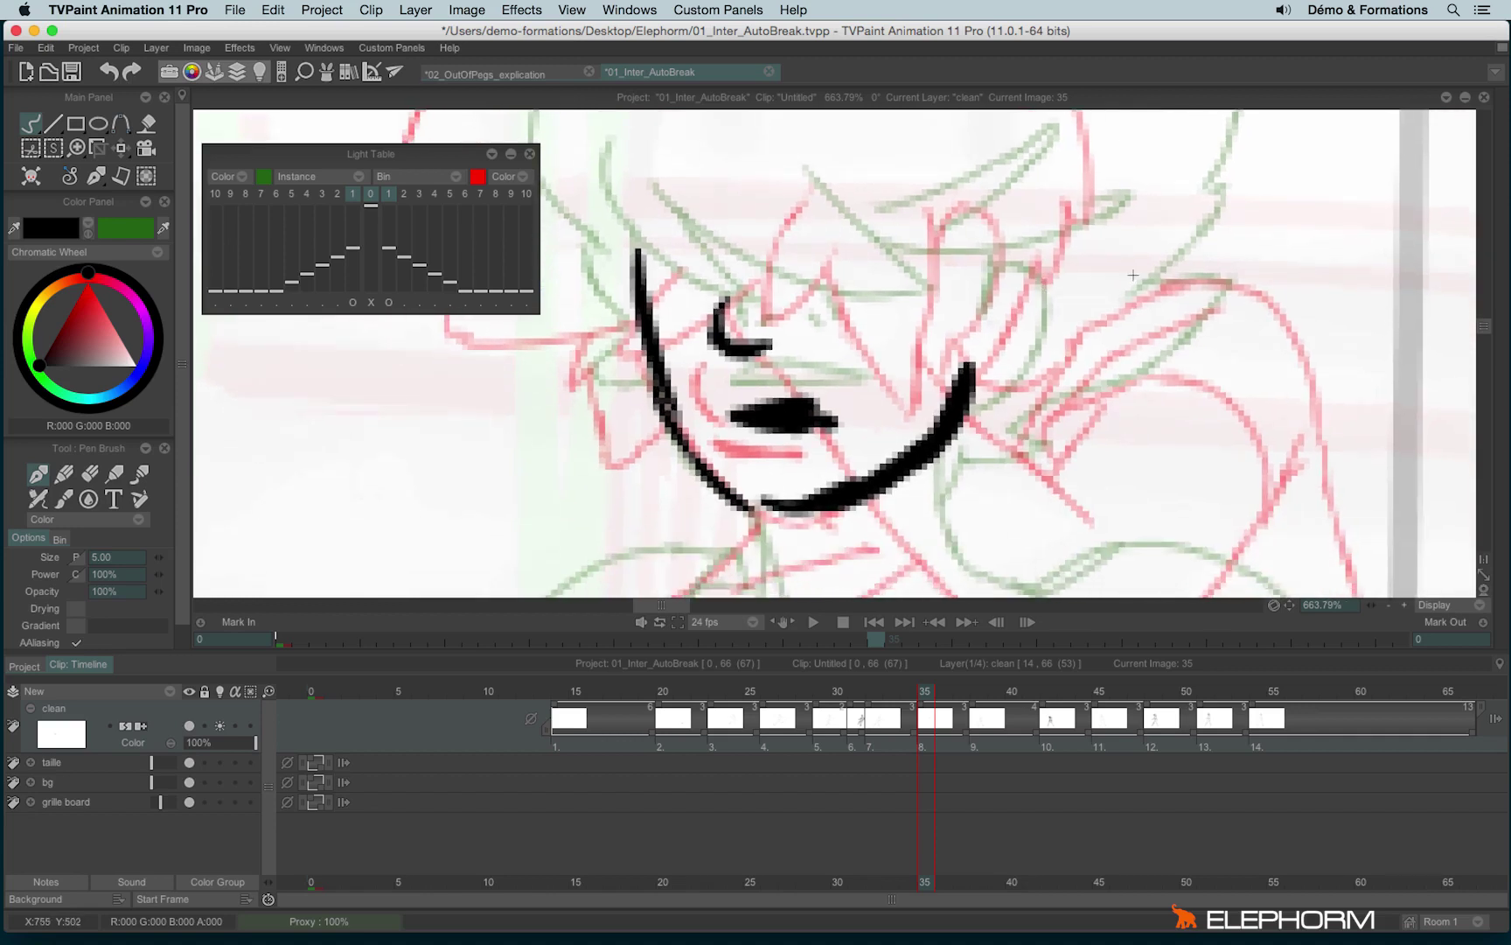
mouse_move(958, 278)
left_mouse_down()
mouse_move(991, 234)
mouse_move(1033, 295)
mouse_move(1009, 354)
mouse_move(965, 390)
left_mouse_up()
scroll(779, 333, "up", 3)
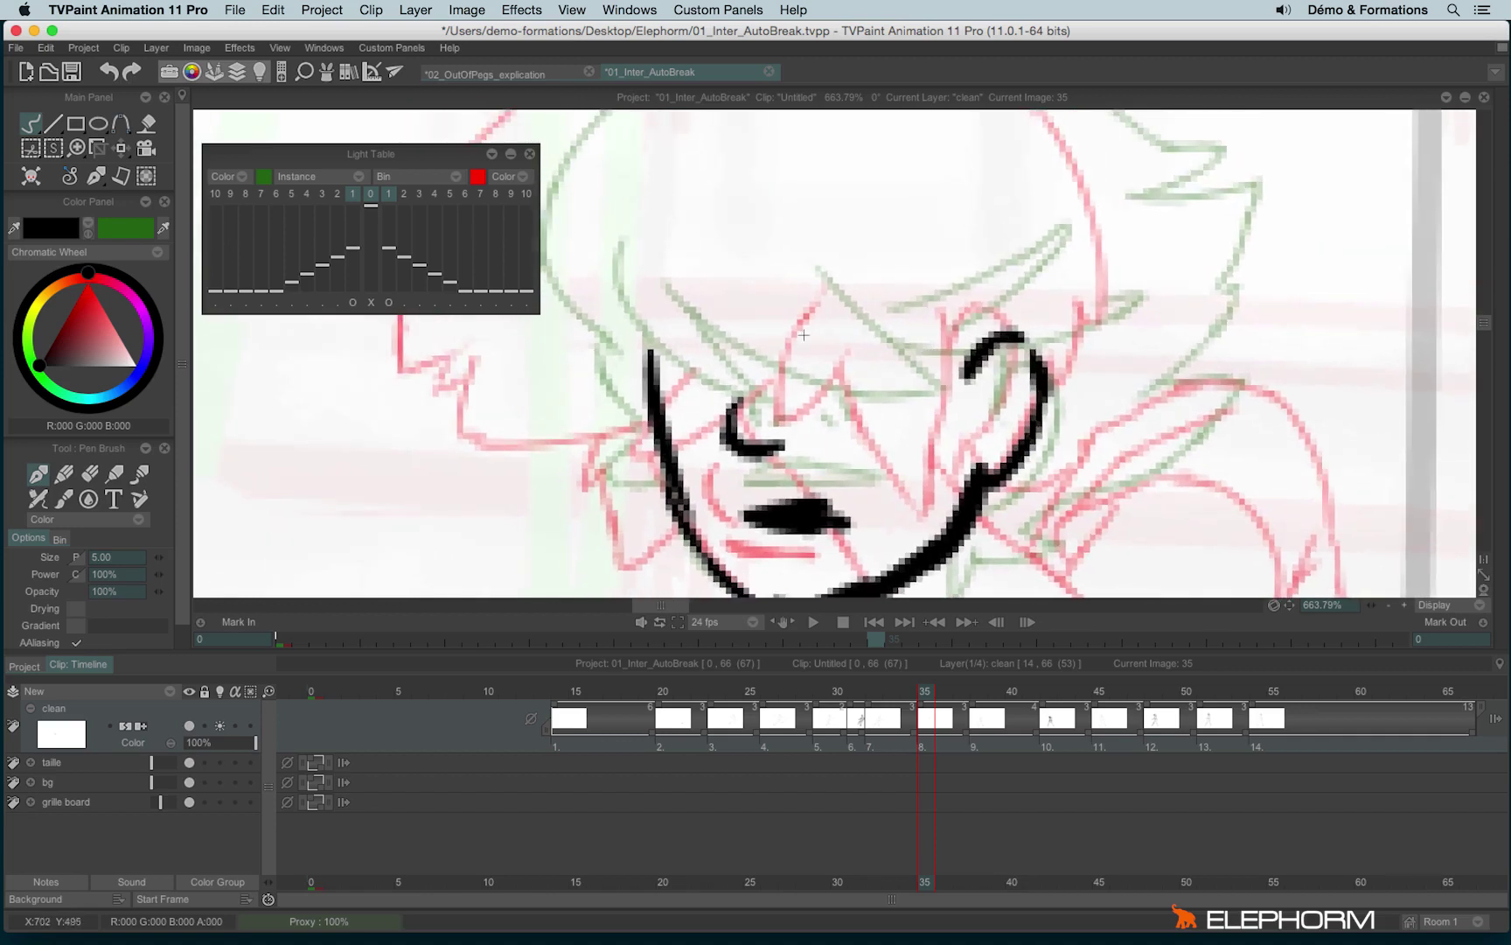
scroll(930, 216, "down", 2)
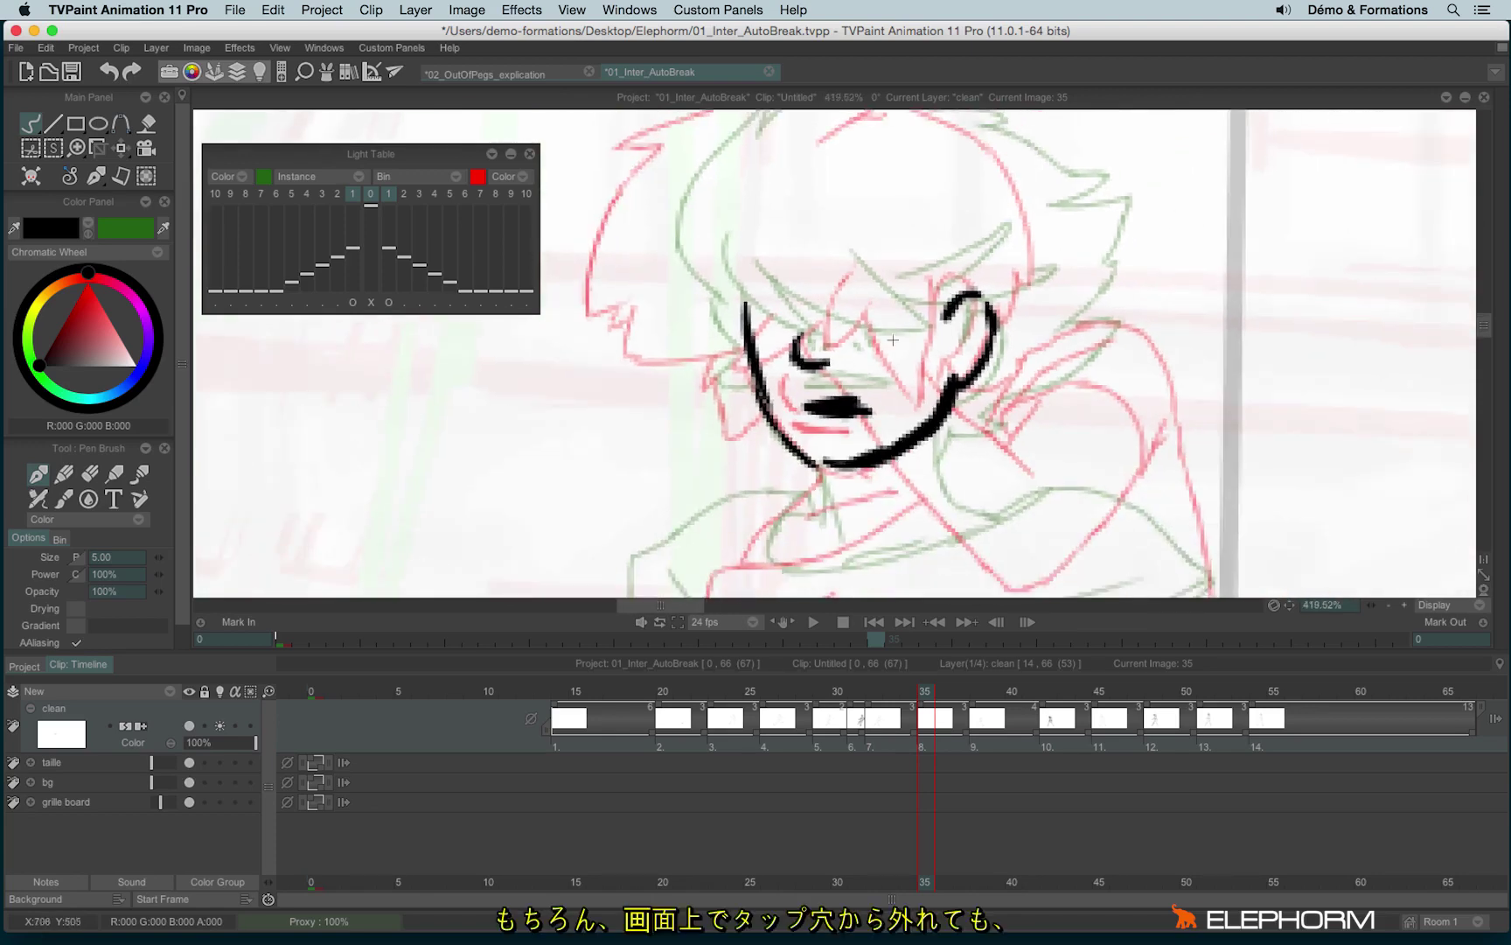
scroll(999, 301, "down", 2)
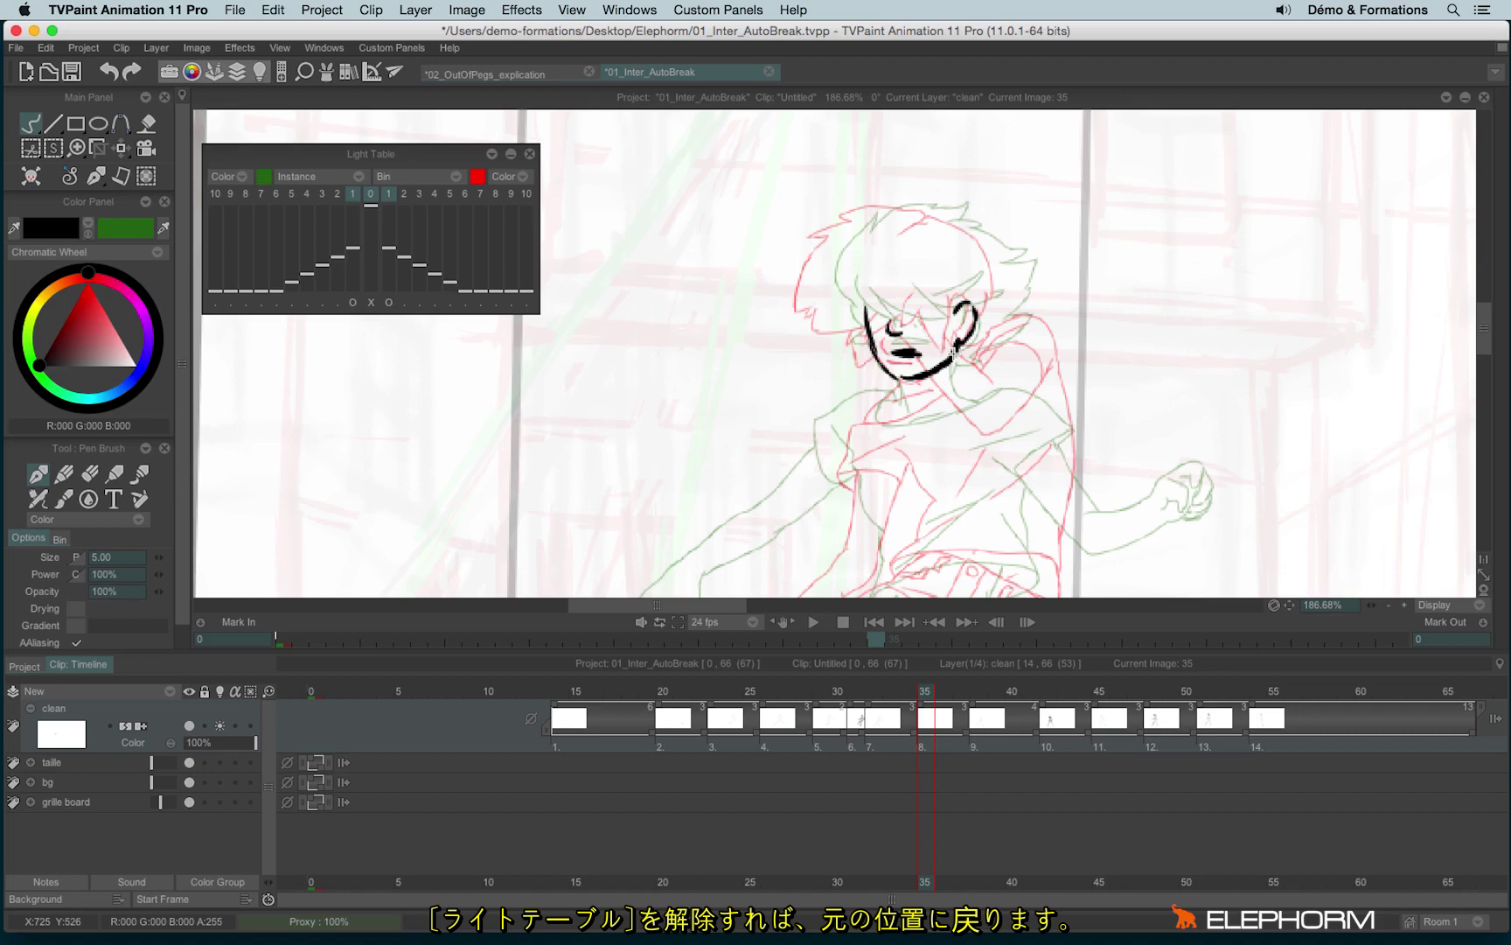
Hide the light table and flip through neighbouring images to check the face, returning to image 35
left_click(220, 725)
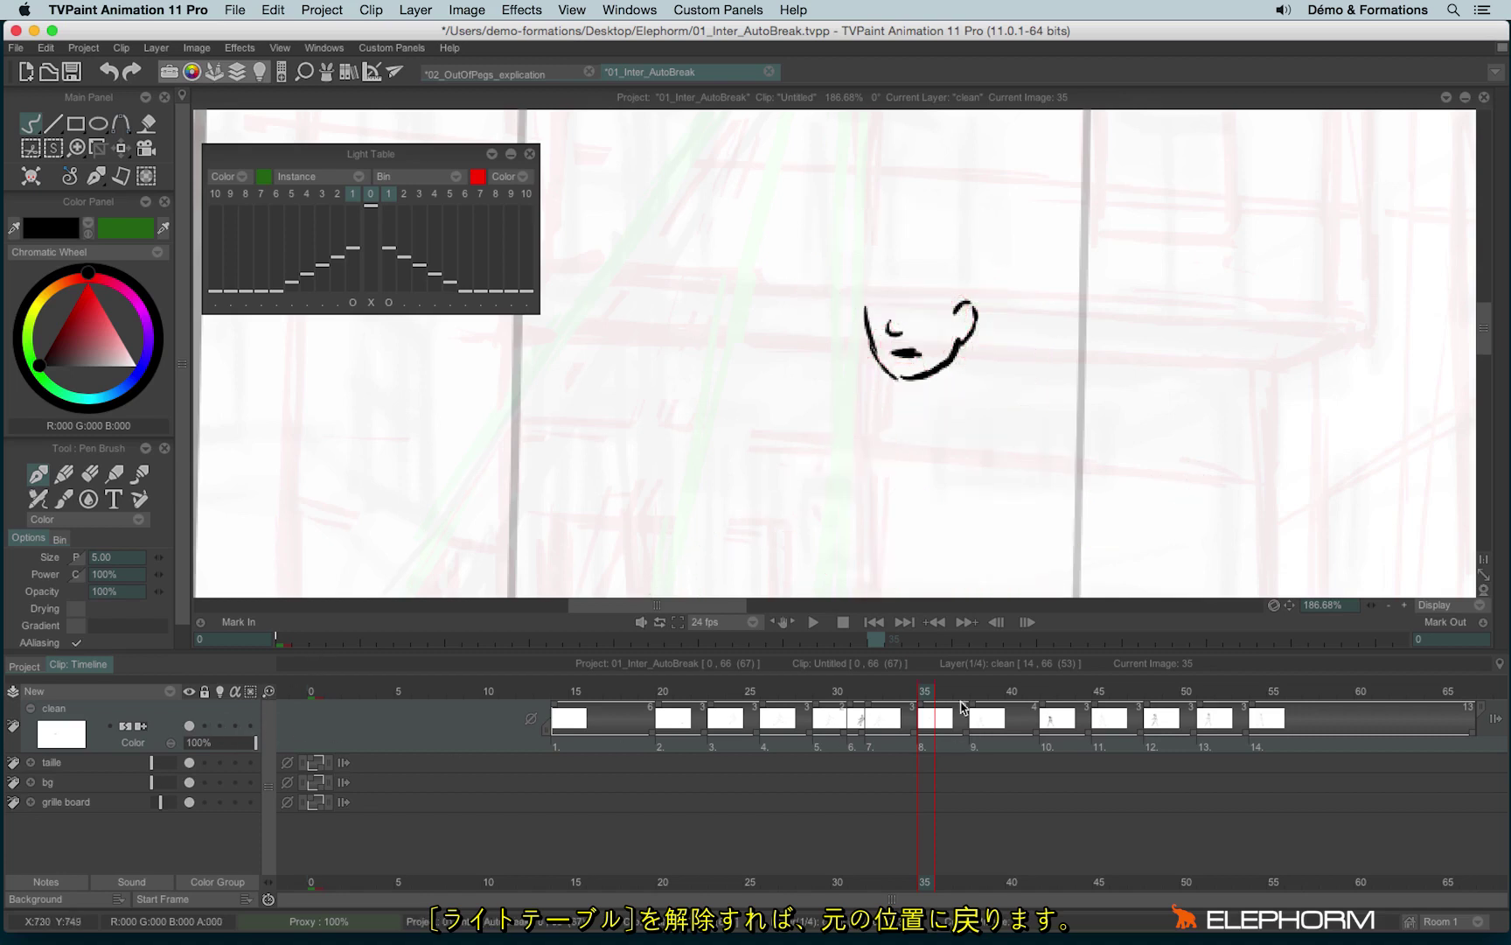
key("Right")
key("Right")
key("Left")
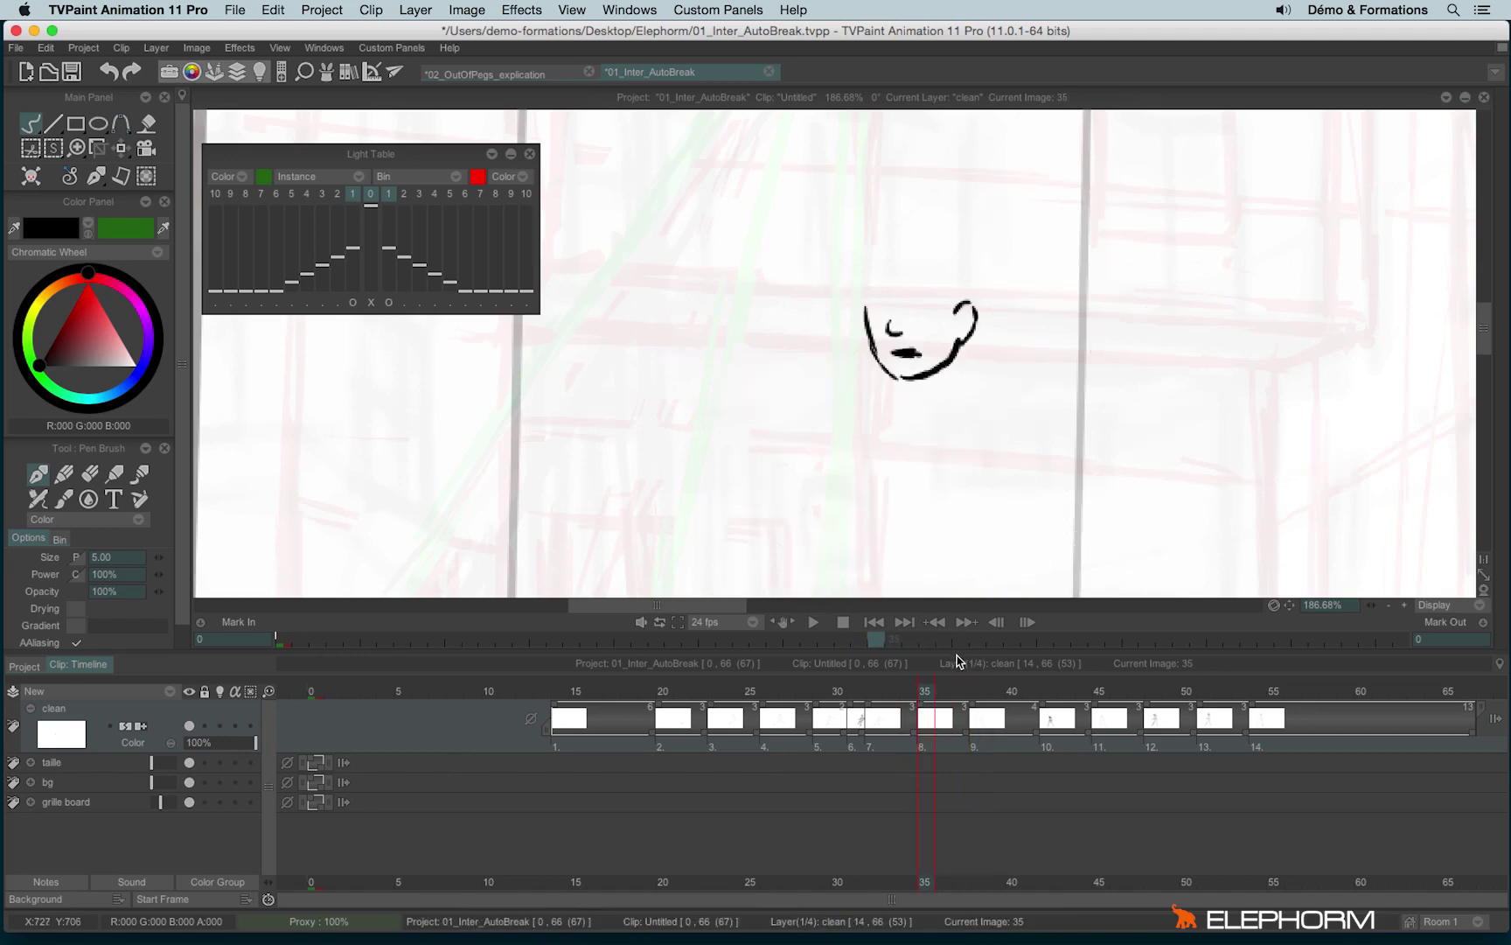
key("Right")
key("Left")
key("Left")
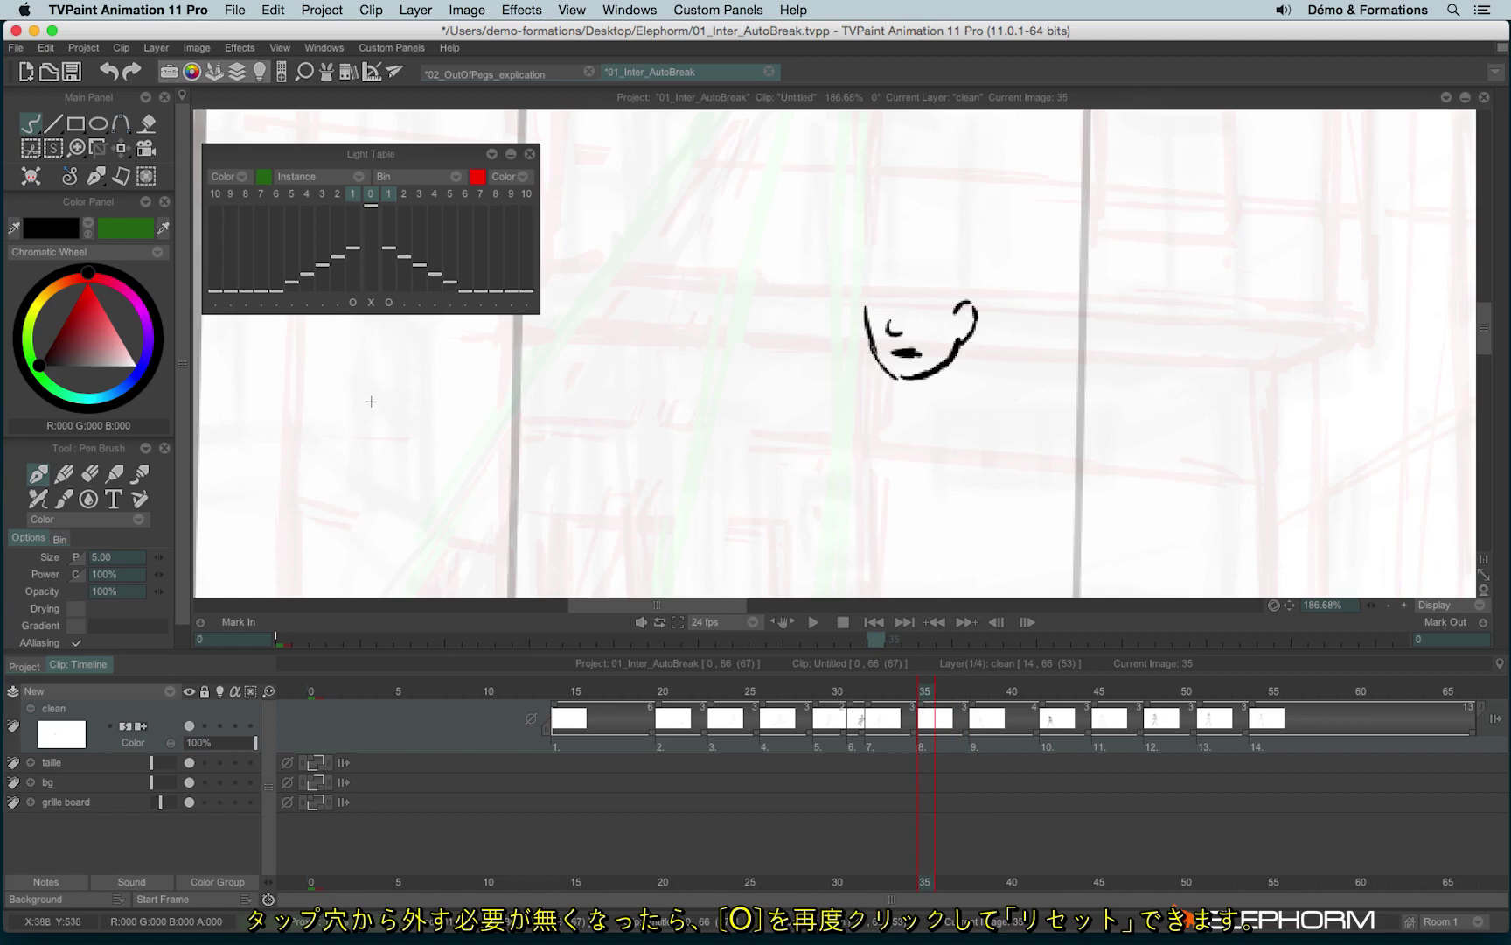
Re-enable the light table and reset the next and all onion skin offsets to their original positions
left_click(220, 725)
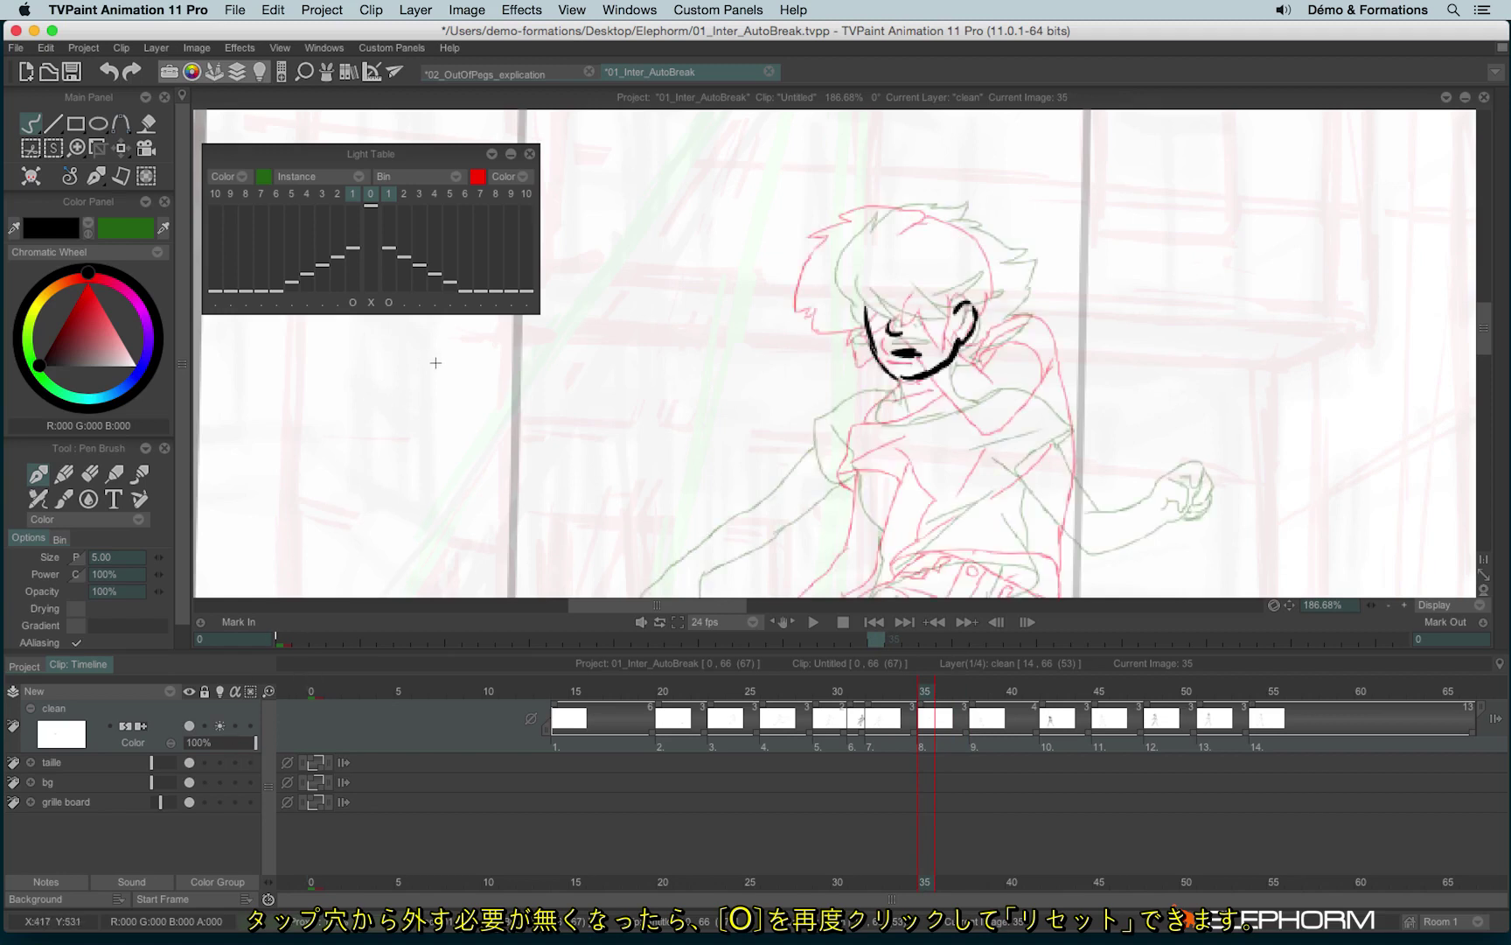
left_click(352, 303)
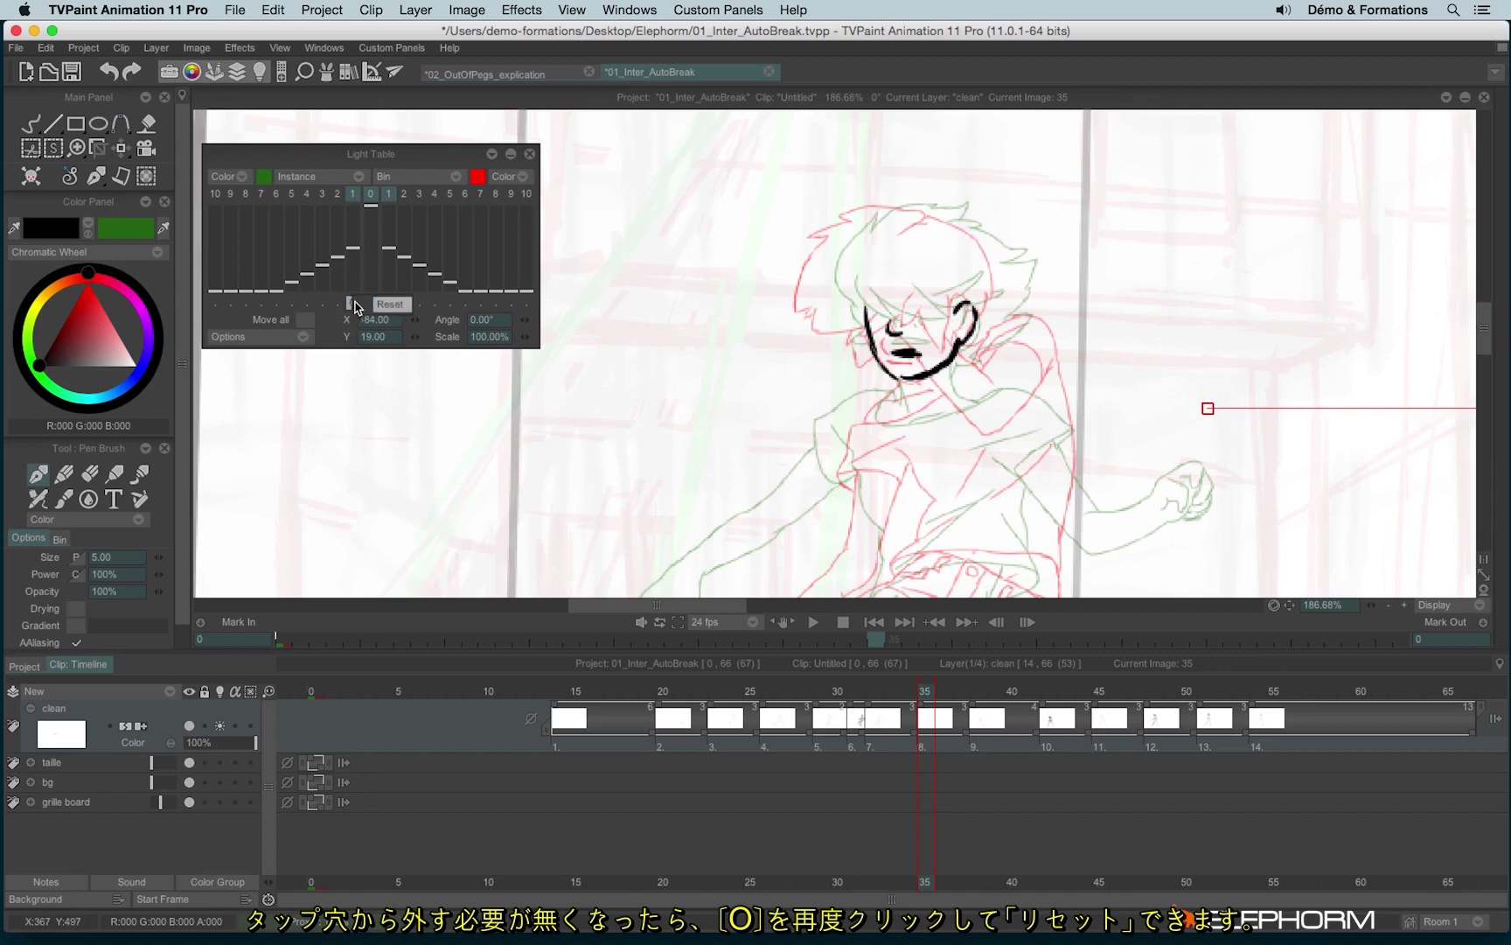
left_click(388, 309)
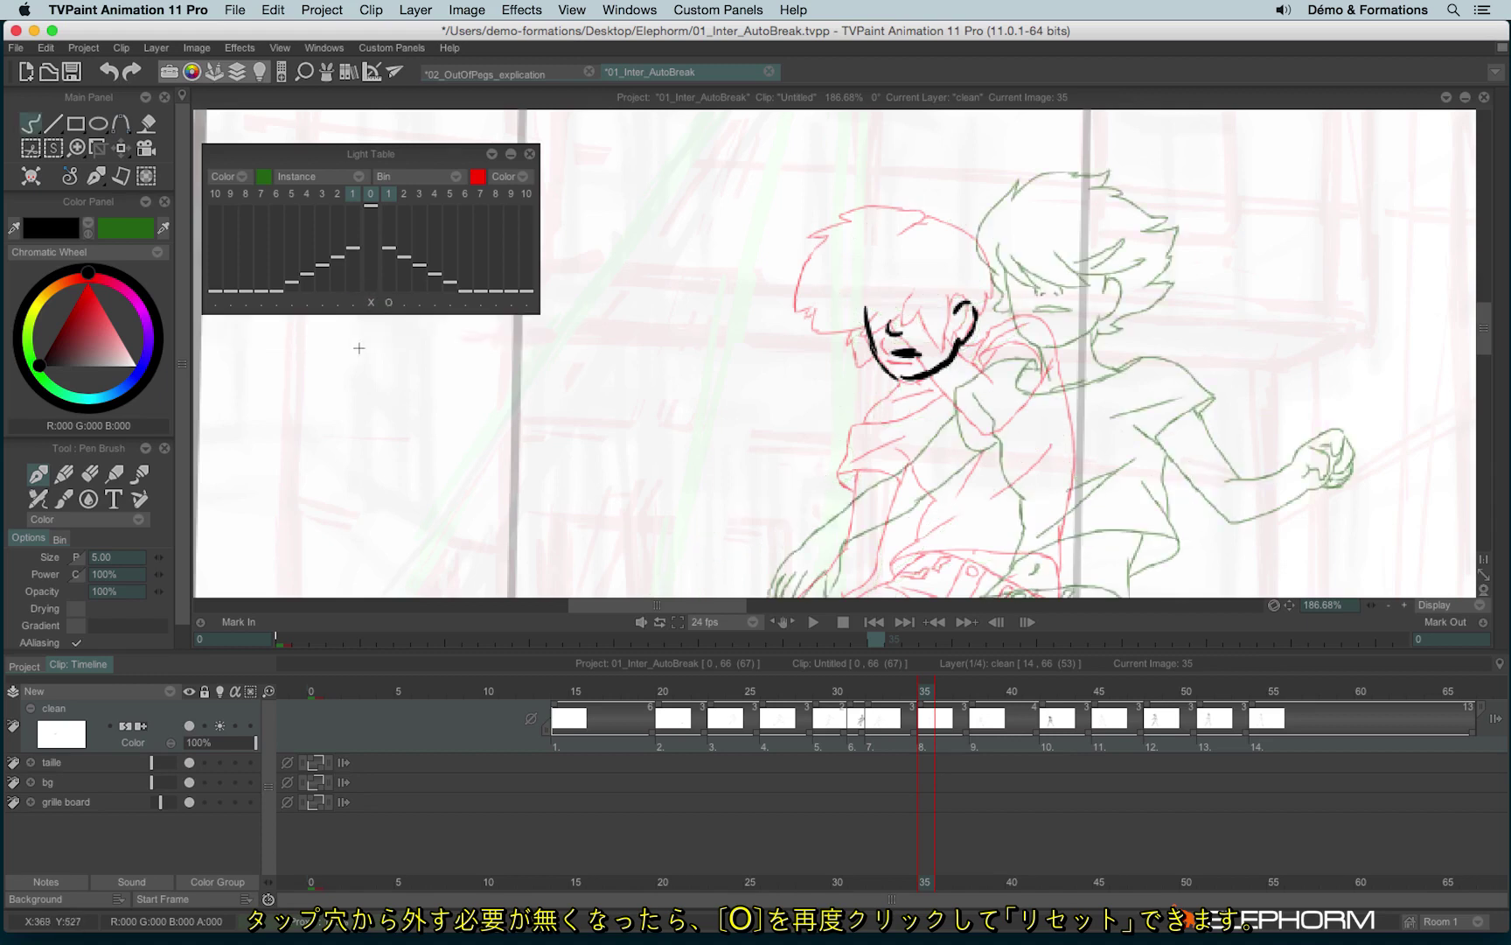
left_click(369, 303)
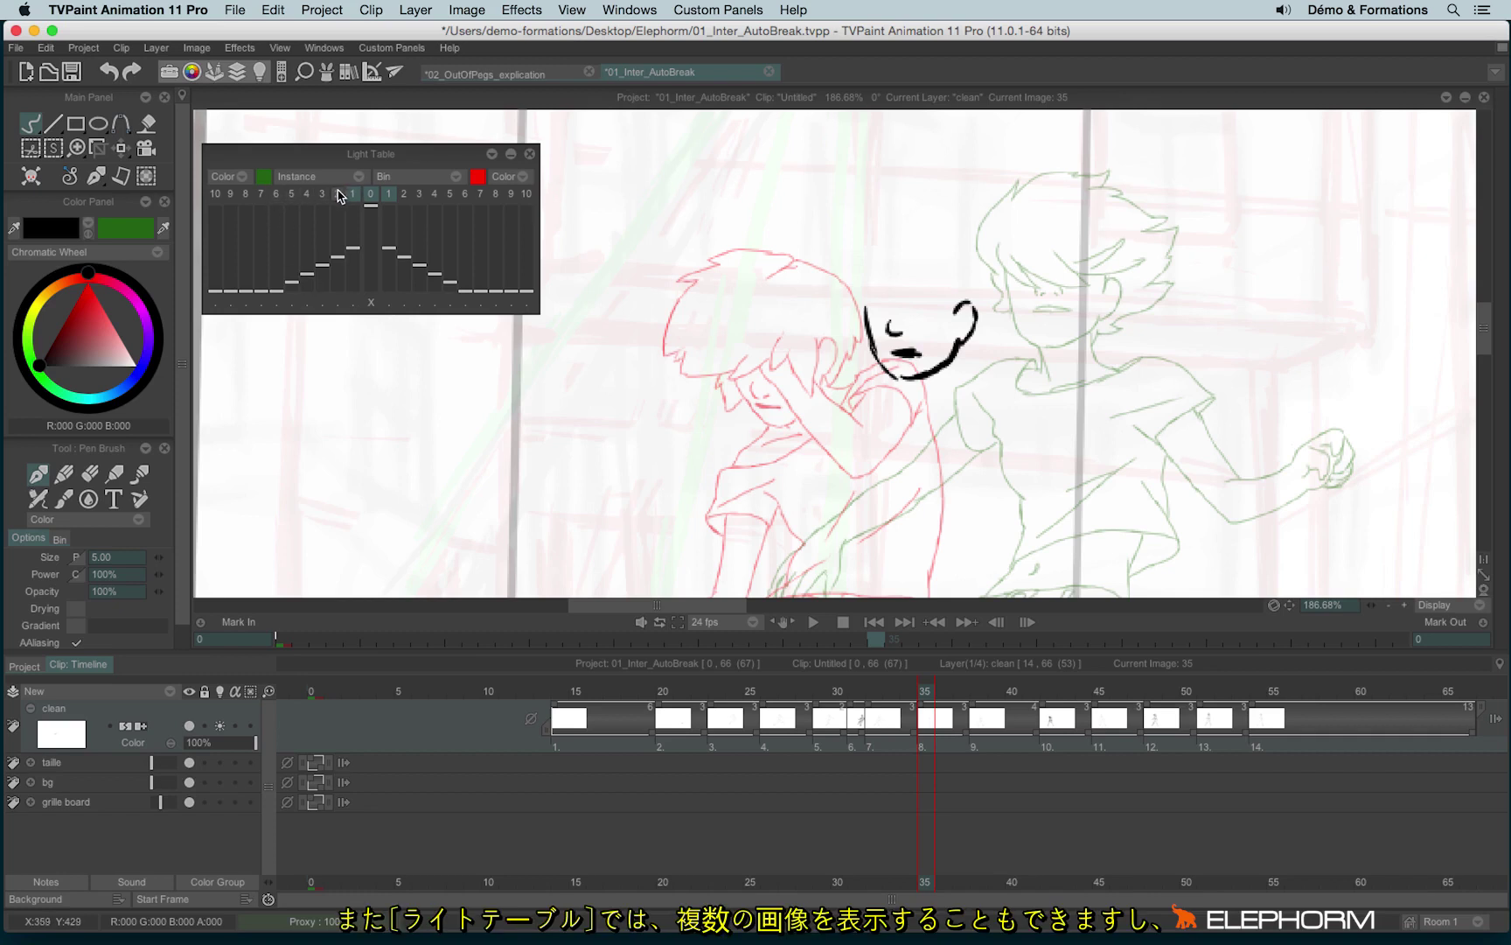
Turn on previous light-table frames 1–7, raise their opacities, and unlink the opacity sliders
left_click_drag(339, 196, 261, 195)
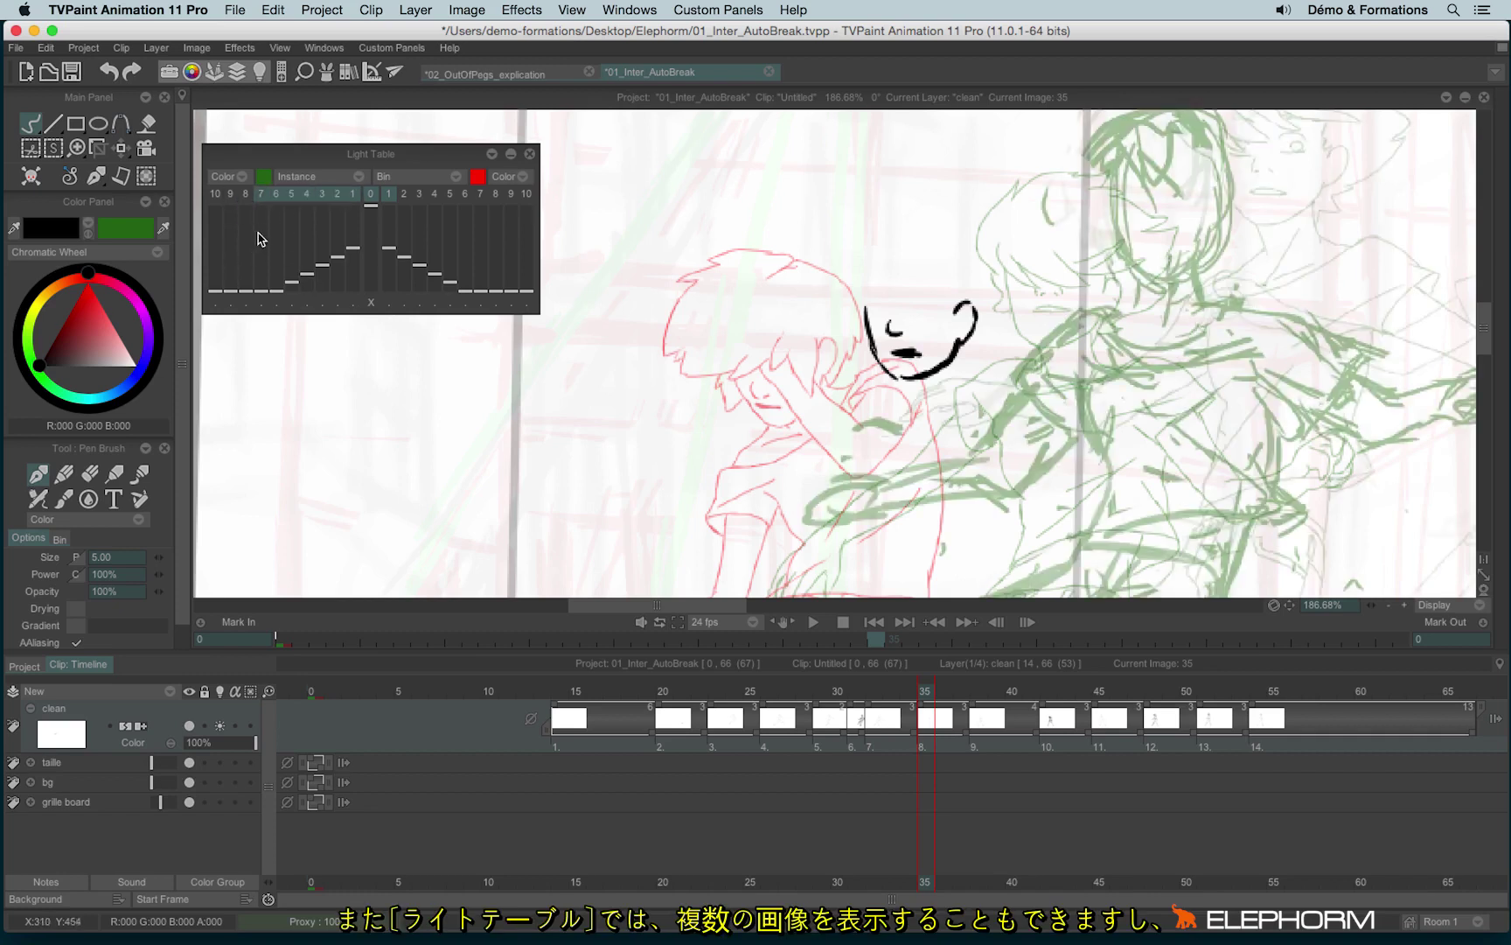
scroll(591, 307, "down", 3)
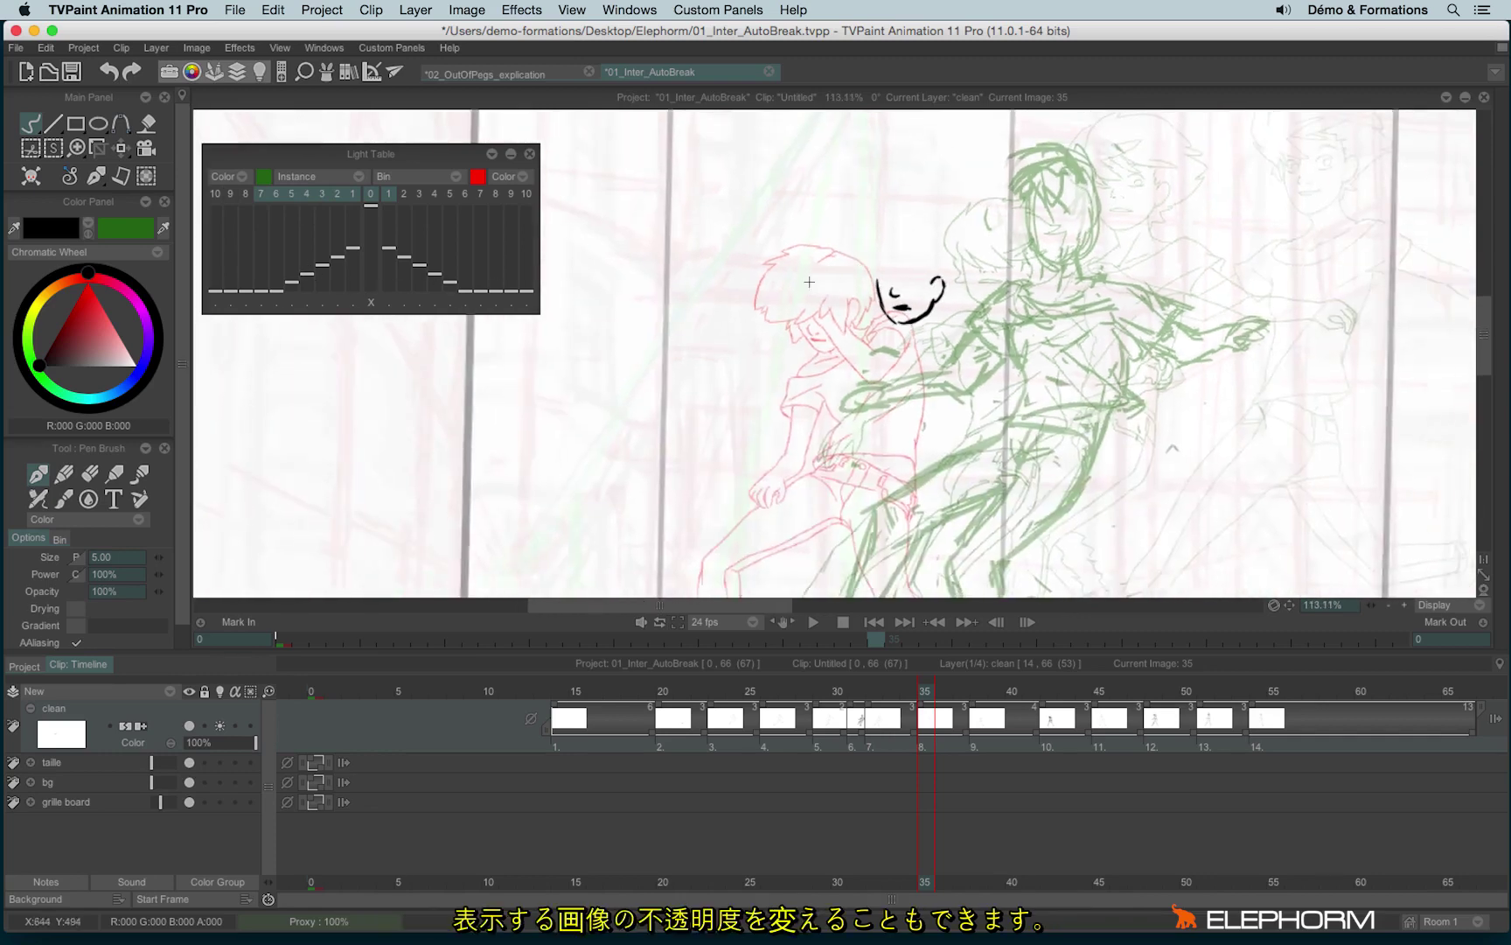
mouse_move(347, 257)
left_mouse_down()
mouse_move(353, 219)
mouse_move(288, 288)
left_mouse_up()
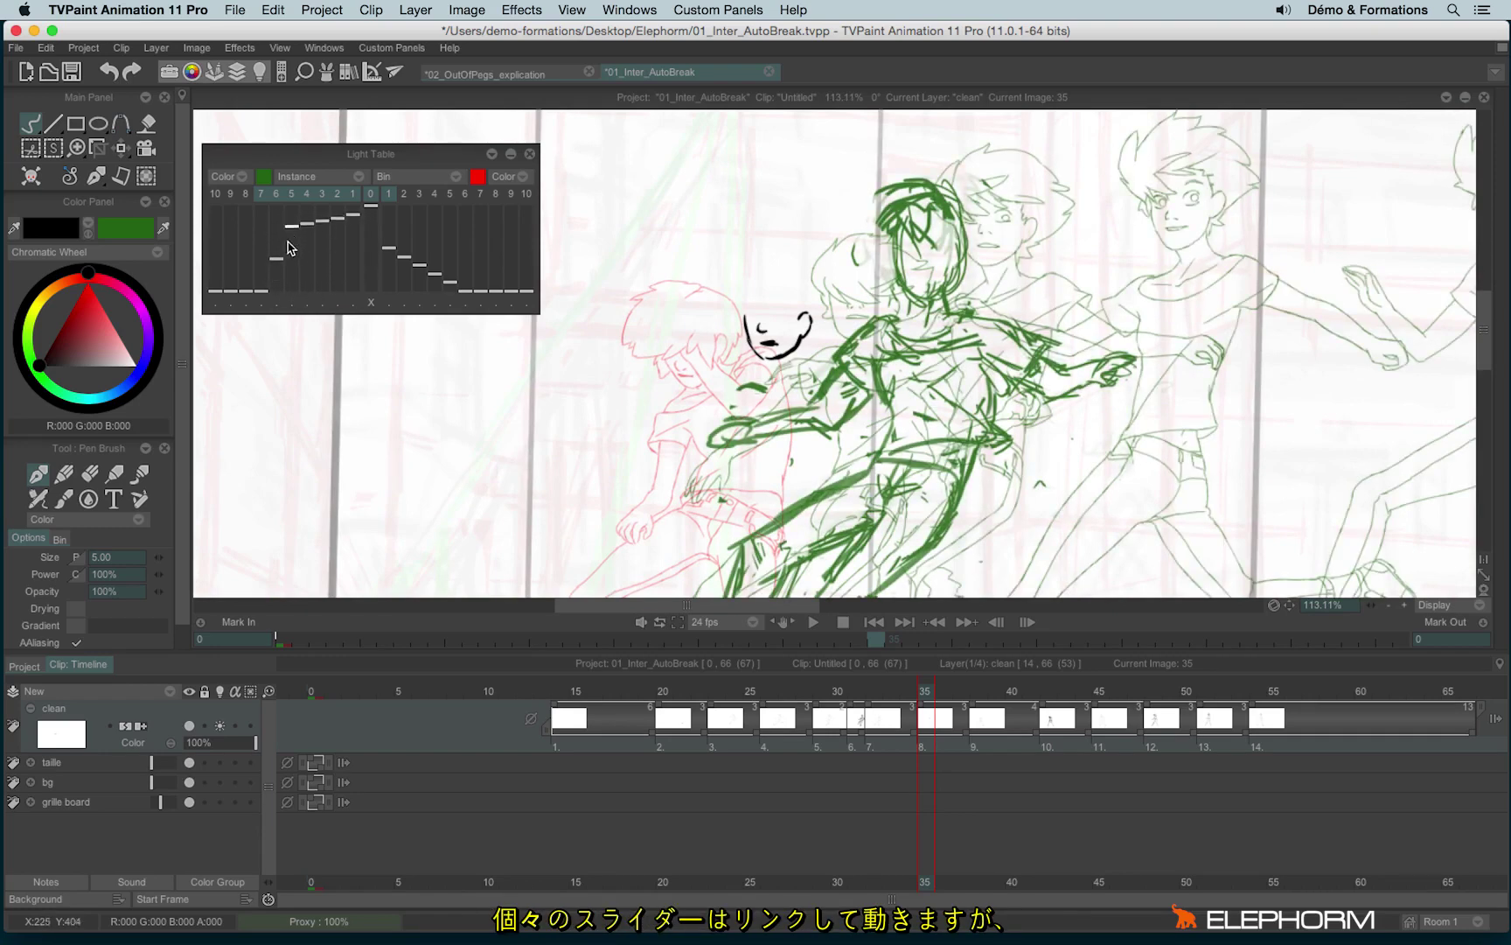
left_click_drag(291, 288, 325, 250)
left_click(354, 178)
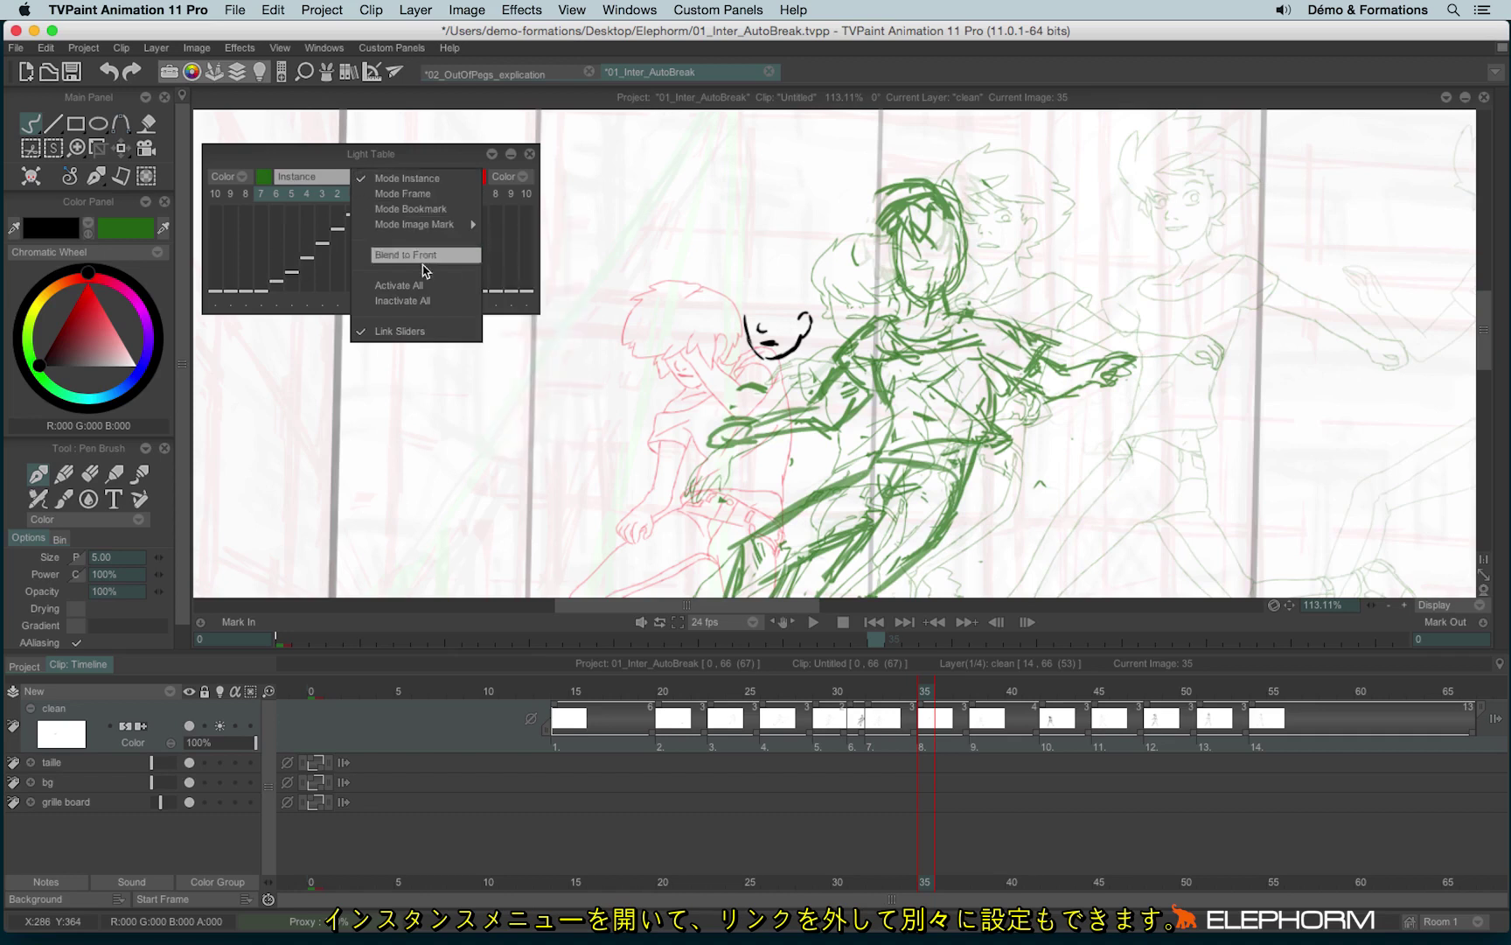
left_click(434, 333)
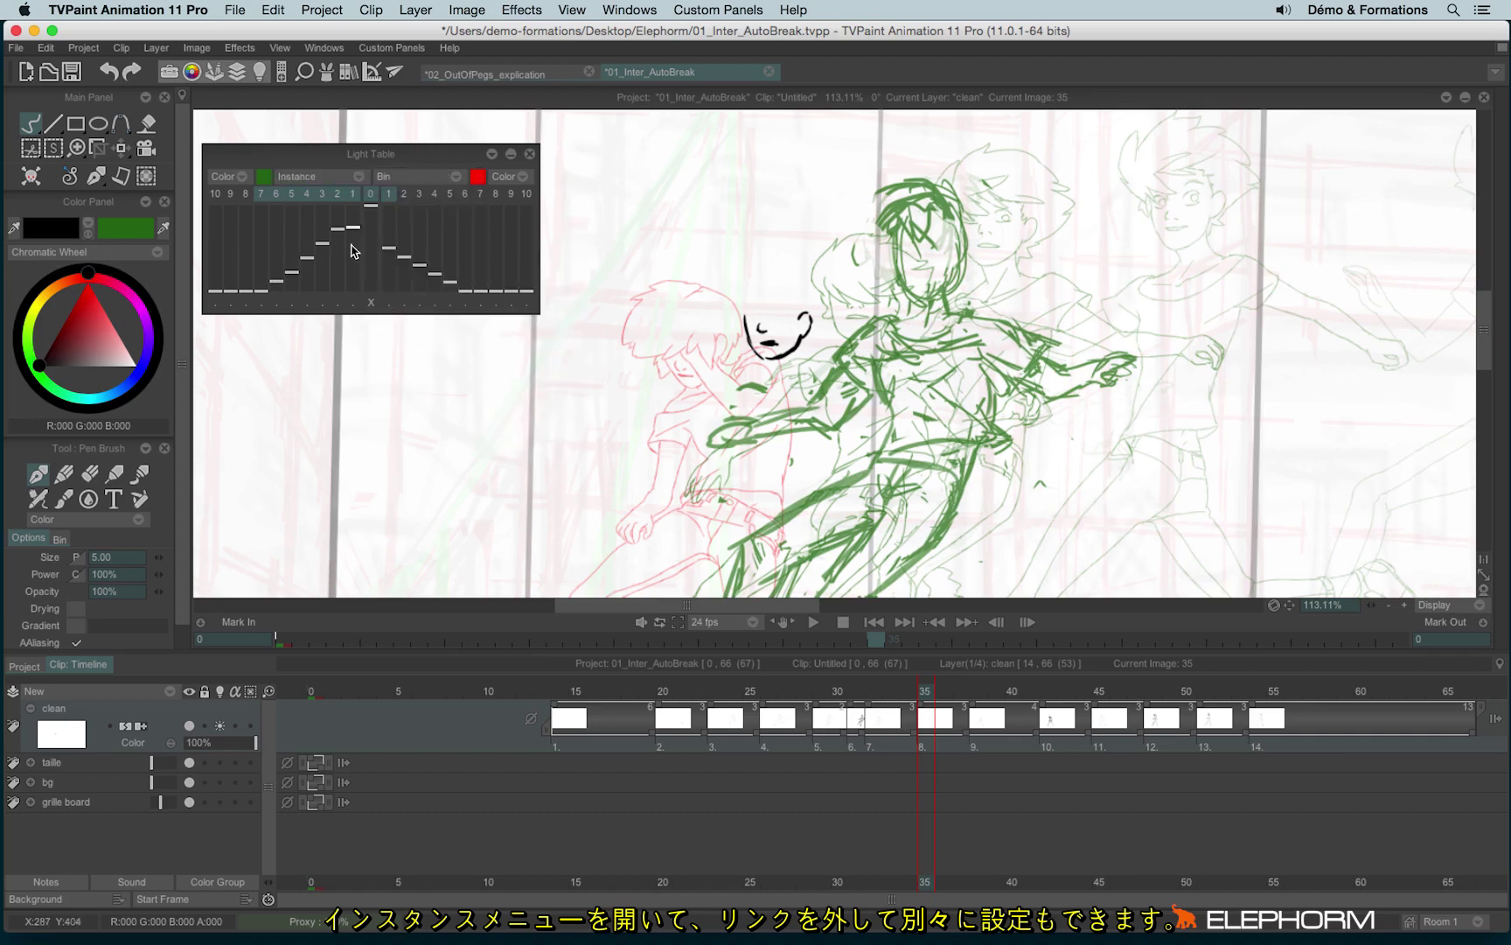